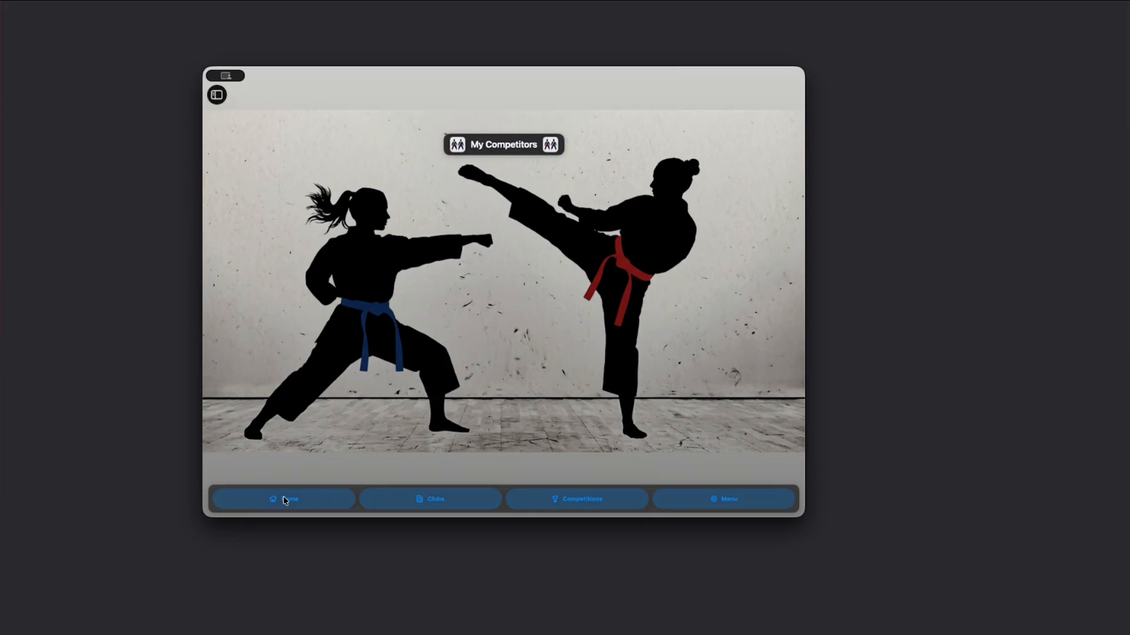
Step: Open the master category catalog and install the preloaded catalog with its competition templates
{"action": "left_click", "coordinate": [216, 94]}
{"action": "left_click", "coordinate": [270, 257]}
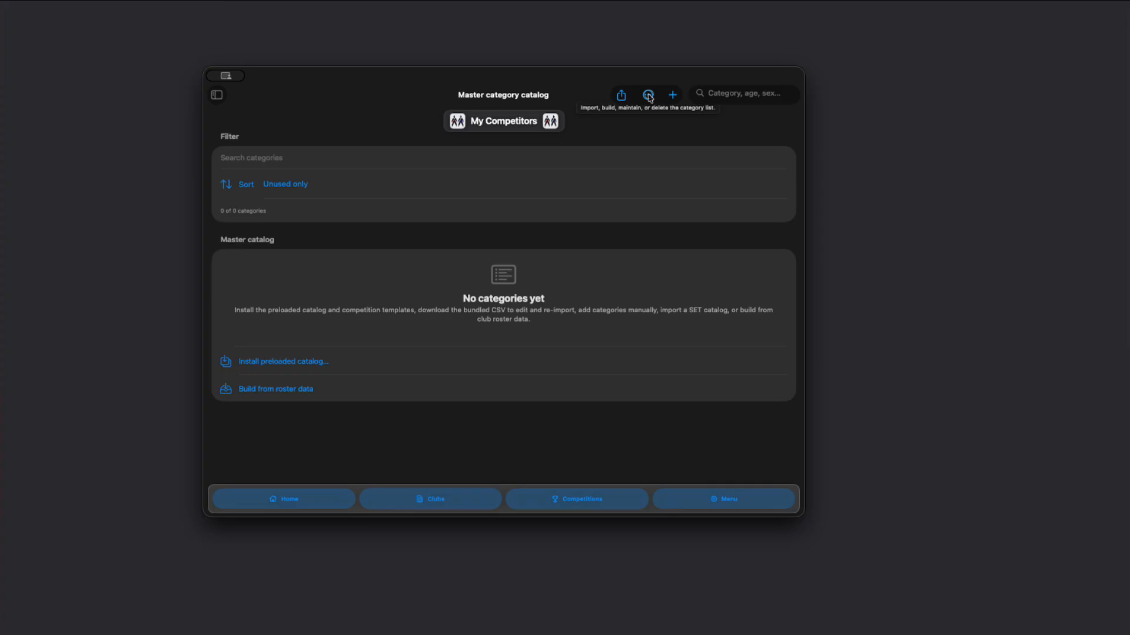
{"action": "left_click", "coordinate": [648, 95]}
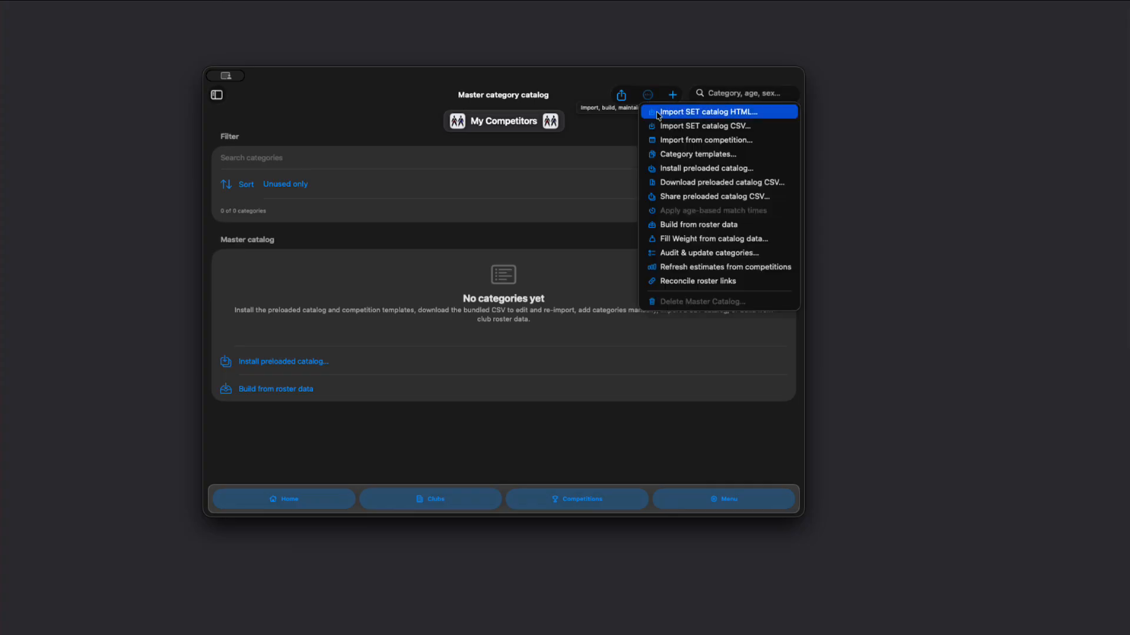
{"action": "left_click", "coordinate": [704, 171]}
{"action": "left_click", "coordinate": [516, 320]}
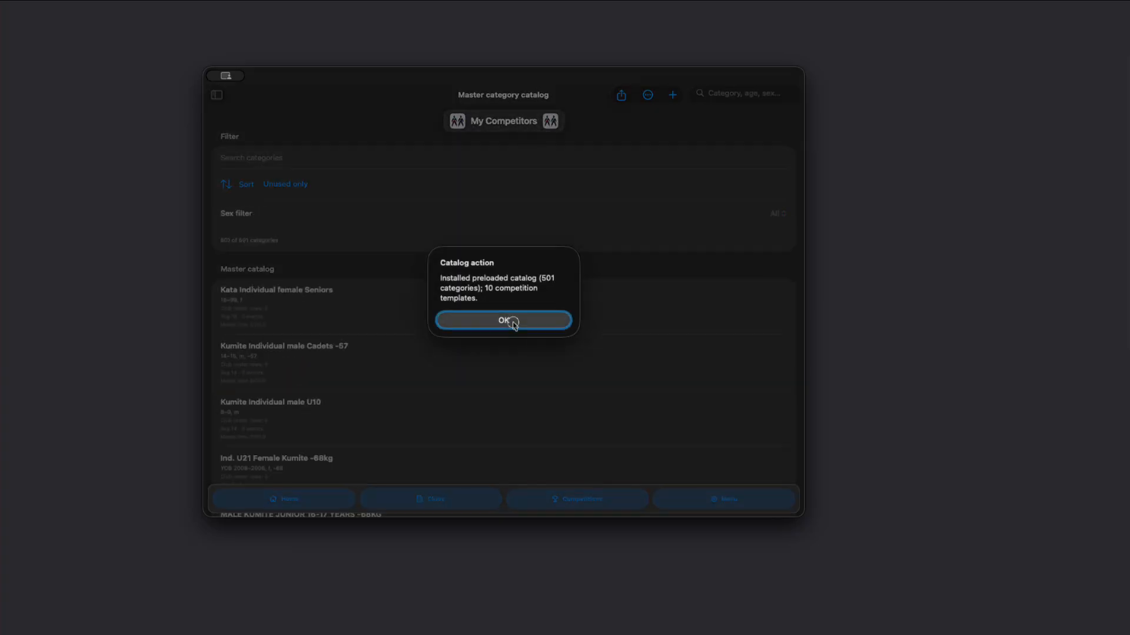
{"action": "left_click", "coordinate": [505, 320]}
Step: Open the Female Kumite 12-13 years +43kg category, review its SET Online columns, summary and match time, and save it
{"action": "scroll", "coordinate": [380, 385], "scroll_direction": "down", "scroll_amount": 5}
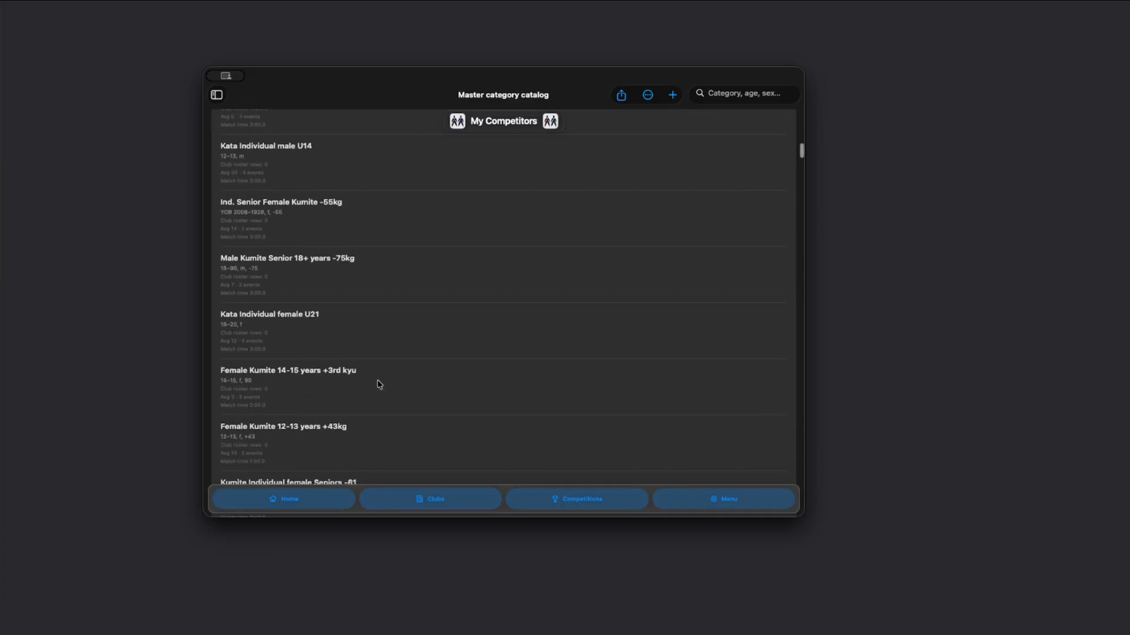
{"action": "scroll", "coordinate": [368, 298], "scroll_direction": "down", "scroll_amount": 3}
{"action": "scroll", "coordinate": [370, 299], "scroll_direction": "down", "scroll_amount": 3}
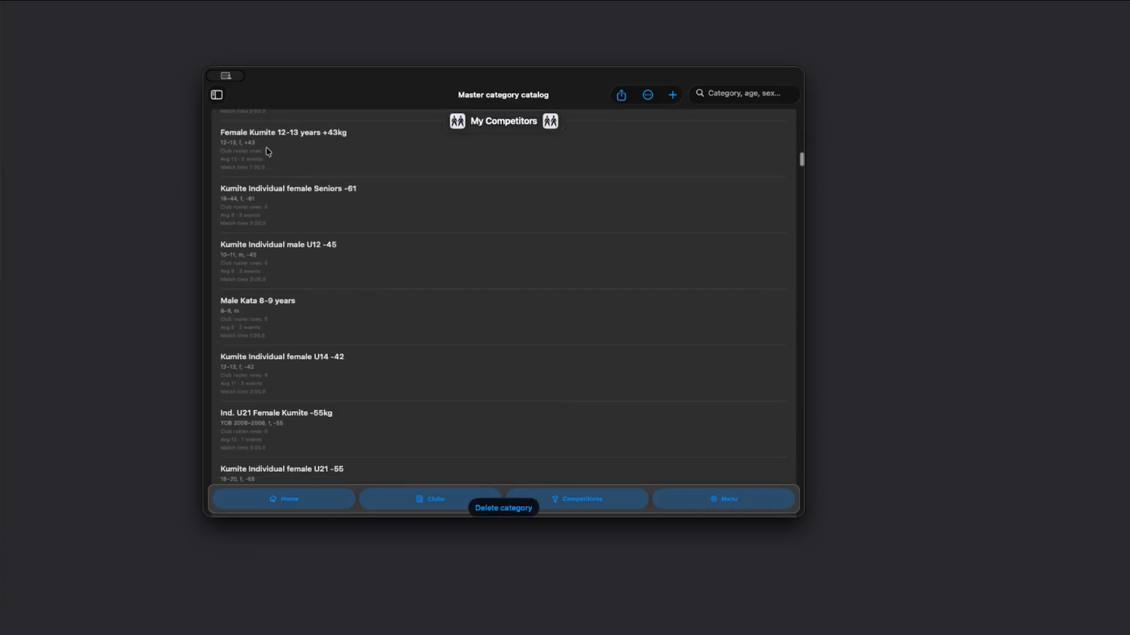
{"action": "left_click", "coordinate": [311, 171]}
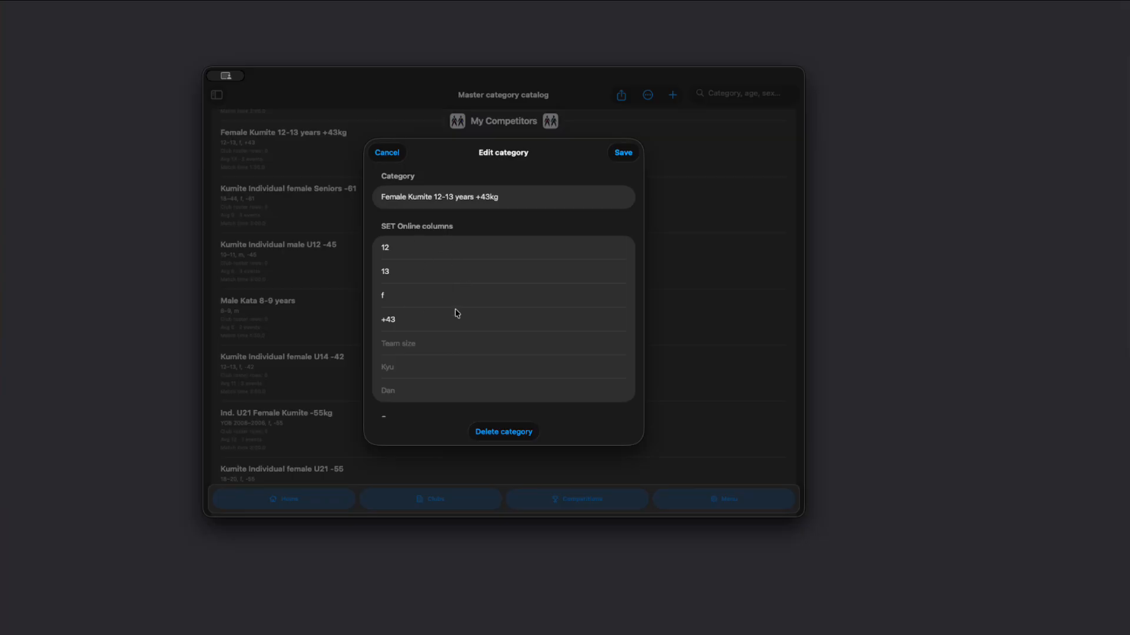
{"action": "scroll", "coordinate": [420, 387], "scroll_direction": "down", "scroll_amount": 1}
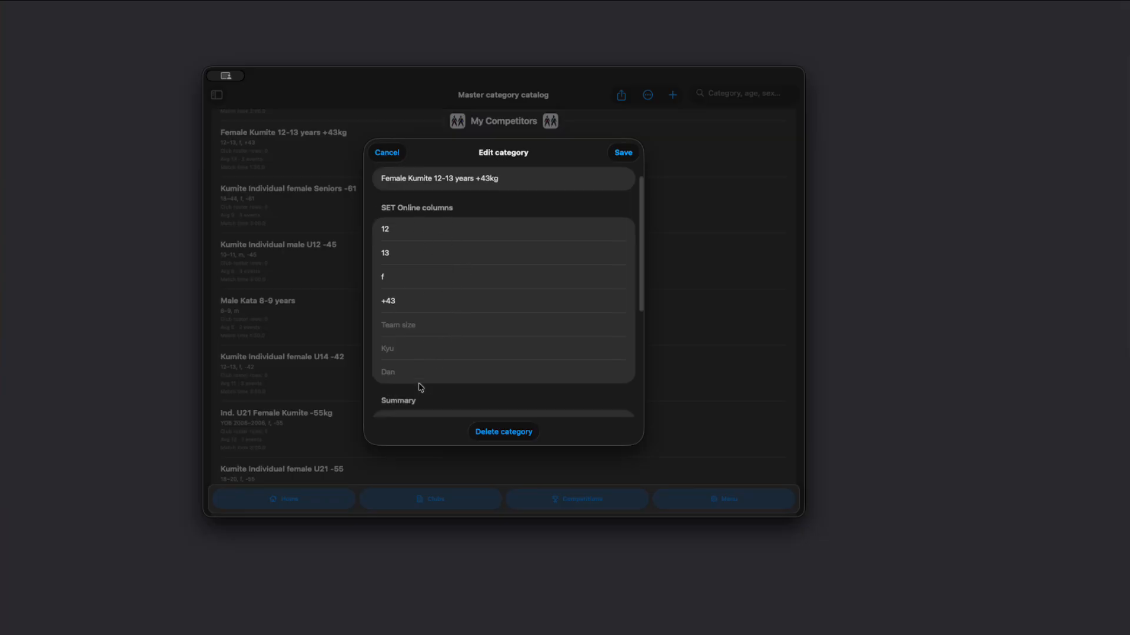
{"action": "scroll", "coordinate": [421, 353], "scroll_direction": "down", "scroll_amount": 4}
{"action": "scroll", "coordinate": [497, 328], "scroll_direction": "down", "scroll_amount": 1}
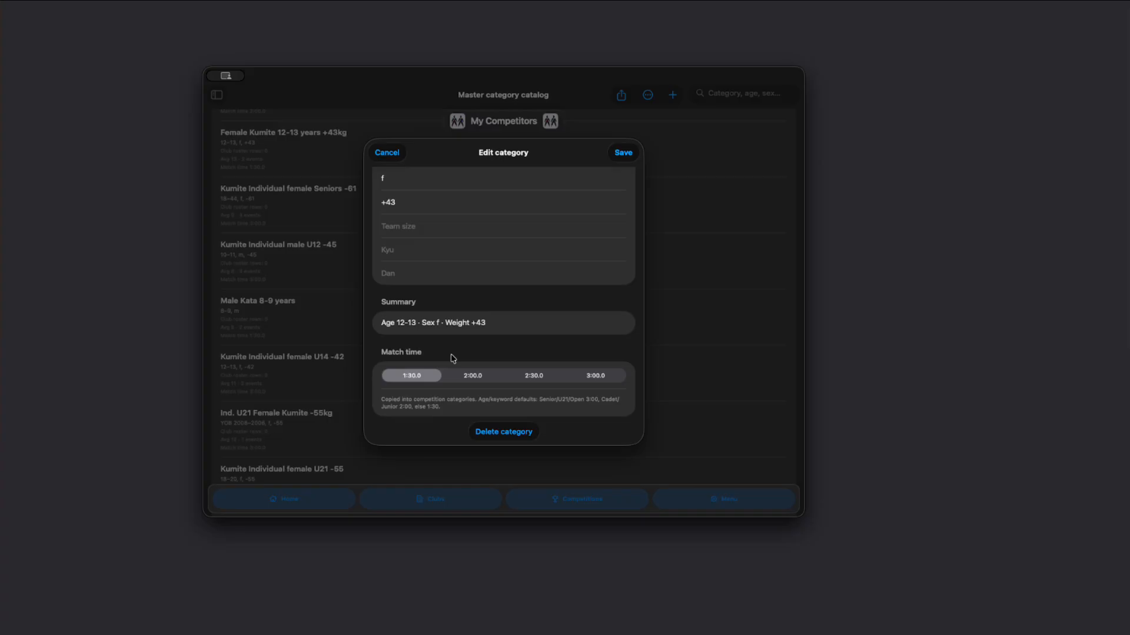
{"action": "left_click", "coordinate": [621, 156]}
{"action": "scroll", "coordinate": [276, 146], "scroll_direction": "up", "scroll_amount": 5}
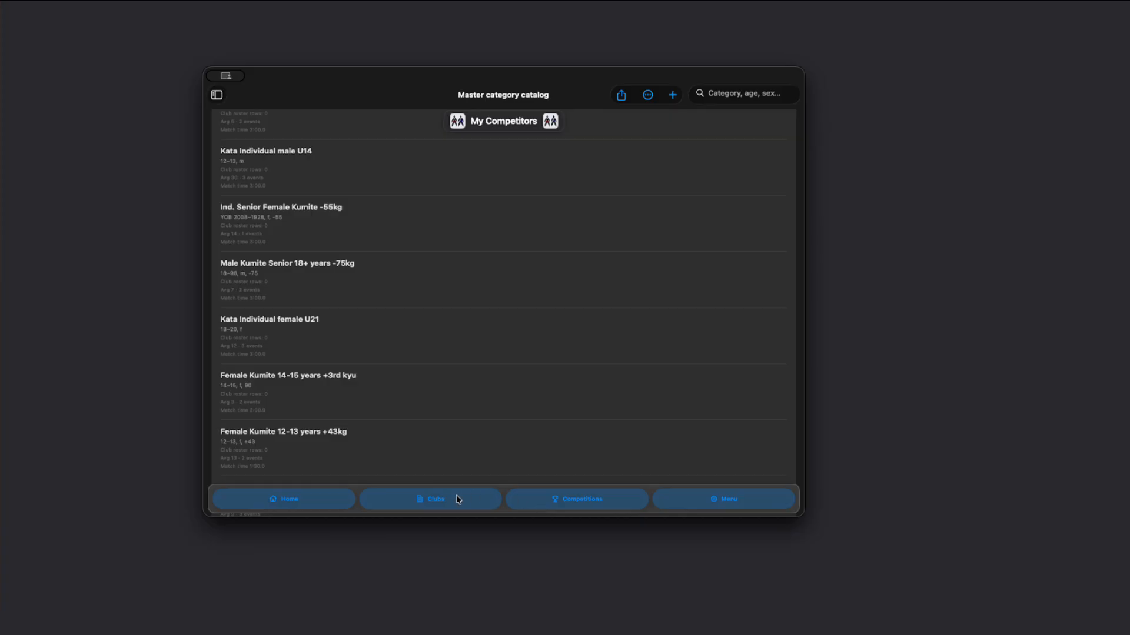
Step: Browse the clubs list and open Kaze Ryu Australia National Team to look through its management sections
{"action": "left_click", "coordinate": [436, 501]}
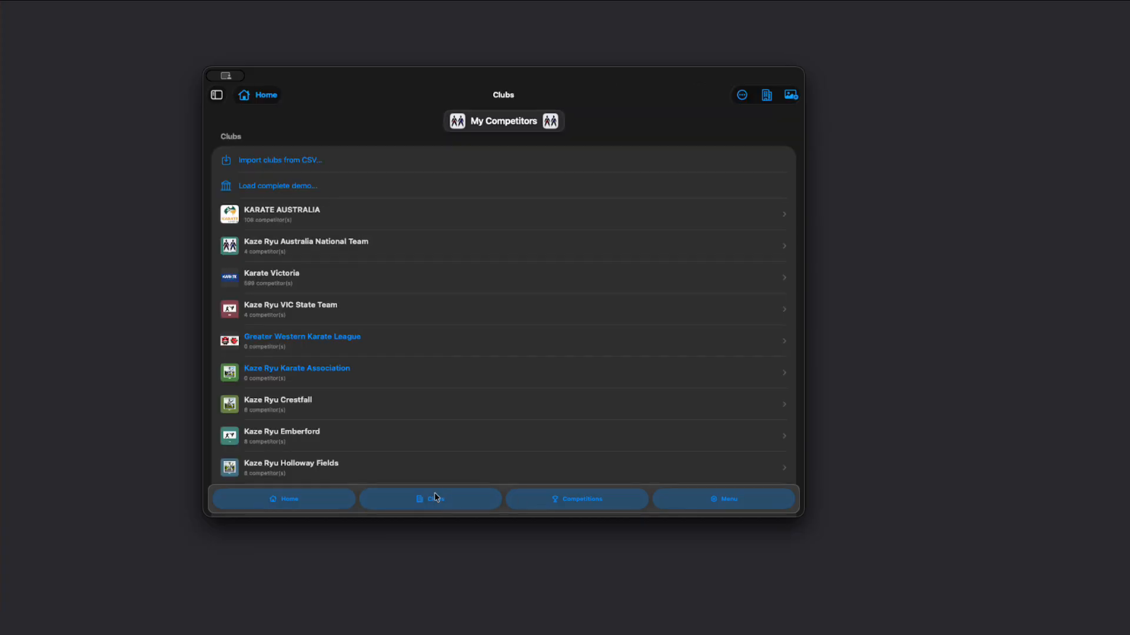
{"action": "scroll", "coordinate": [416, 385], "scroll_direction": "down", "scroll_amount": 1}
{"action": "scroll", "coordinate": [399, 330], "scroll_direction": "down", "scroll_amount": 2}
{"action": "scroll", "coordinate": [398, 330], "scroll_direction": "up", "scroll_amount": 2}
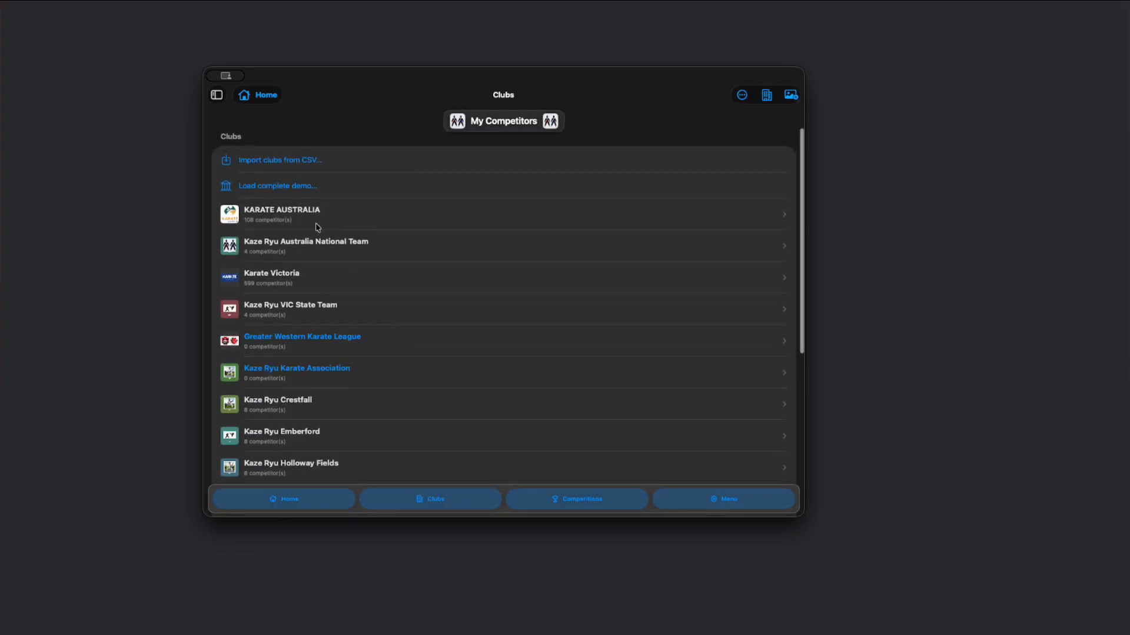
{"action": "left_click", "coordinate": [340, 258]}
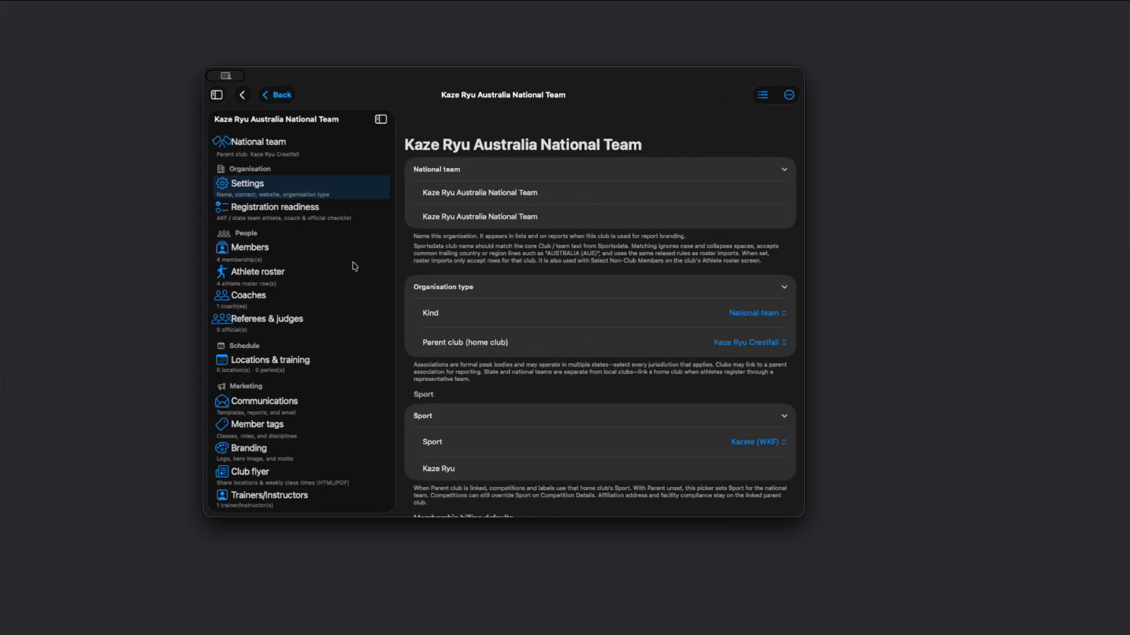
{"action": "scroll", "coordinate": [328, 328], "scroll_direction": "down", "scroll_amount": 4}
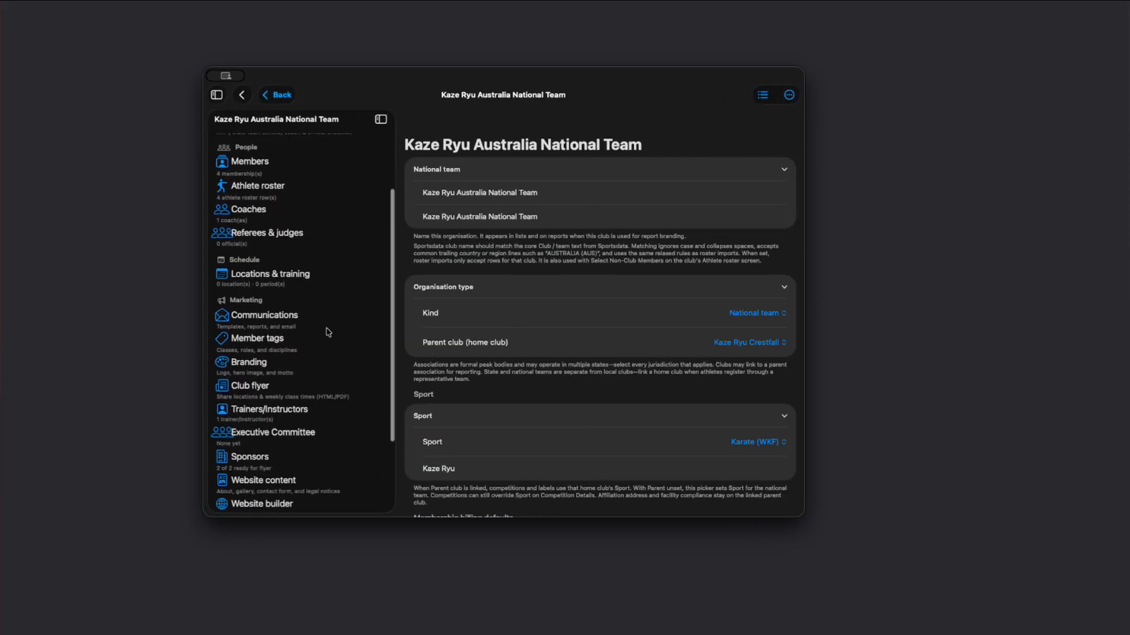
Step: Review the national team's branding, including logo, motto, marketing theme and hero image, and return to the clubs list
{"action": "left_click", "coordinate": [262, 339]}
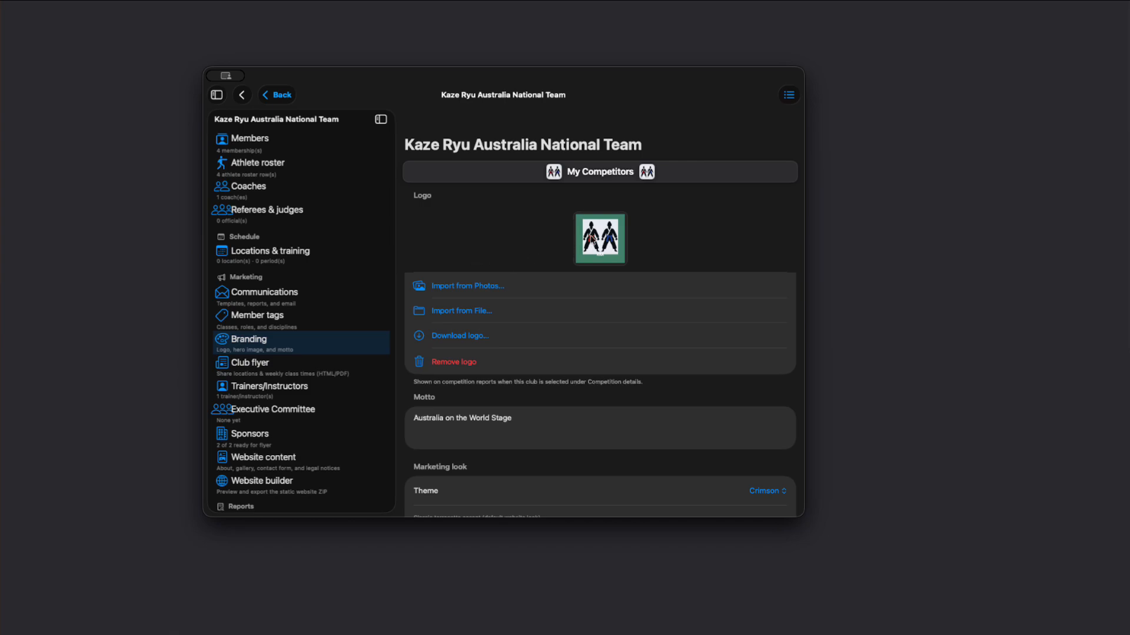
{"action": "scroll", "coordinate": [568, 393], "scroll_direction": "down", "scroll_amount": 5}
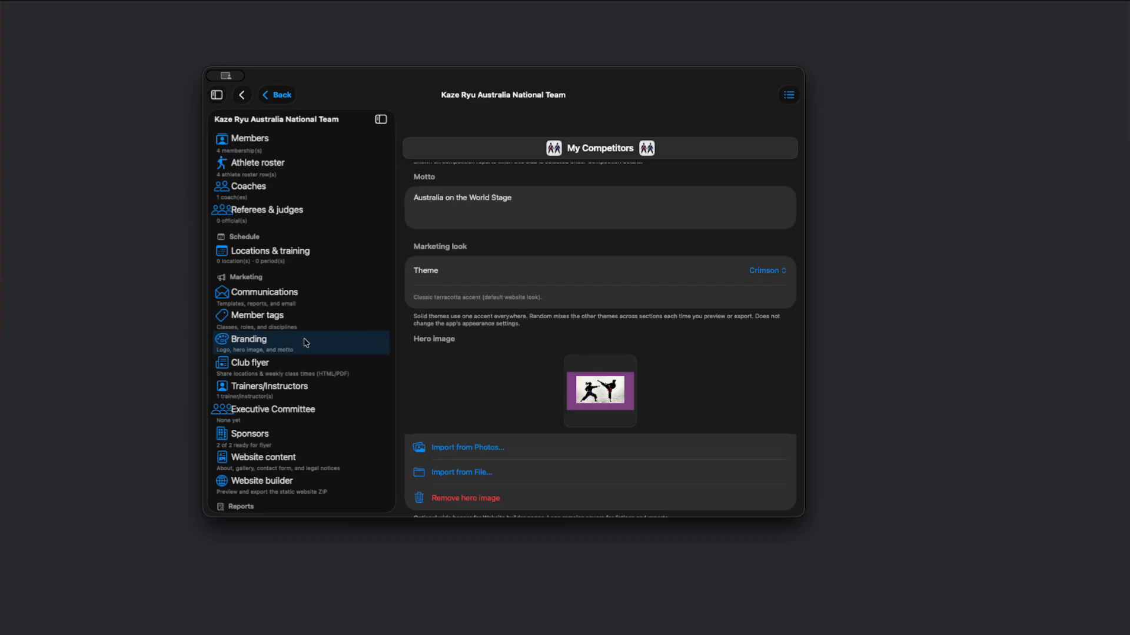
{"action": "scroll", "coordinate": [499, 323], "scroll_direction": "up", "scroll_amount": 5}
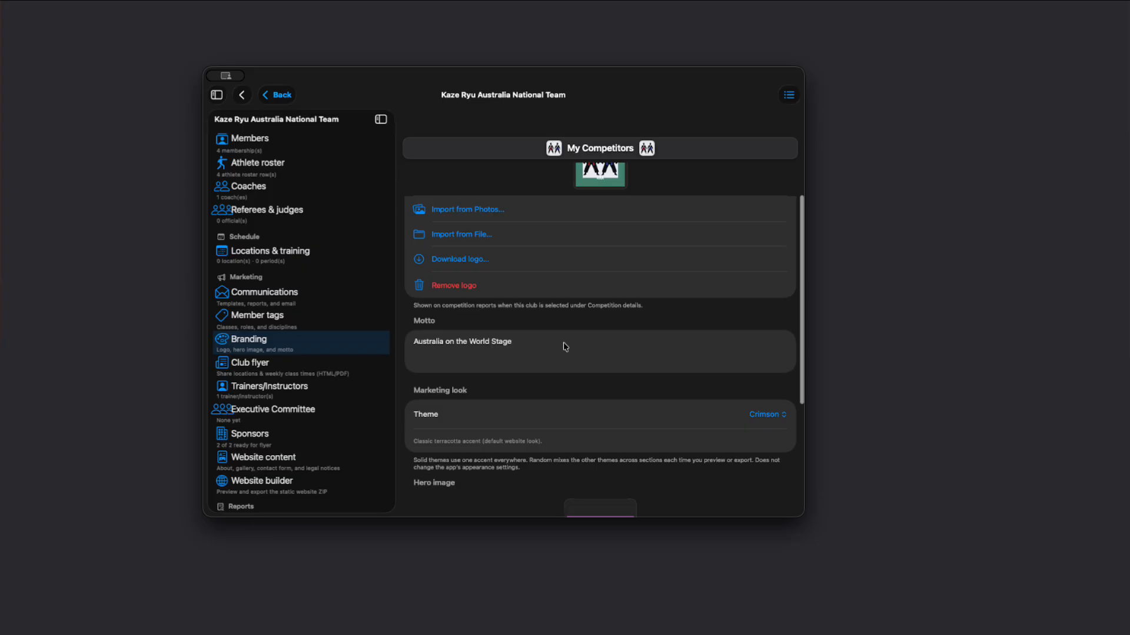
{"action": "left_click", "coordinate": [246, 98]}
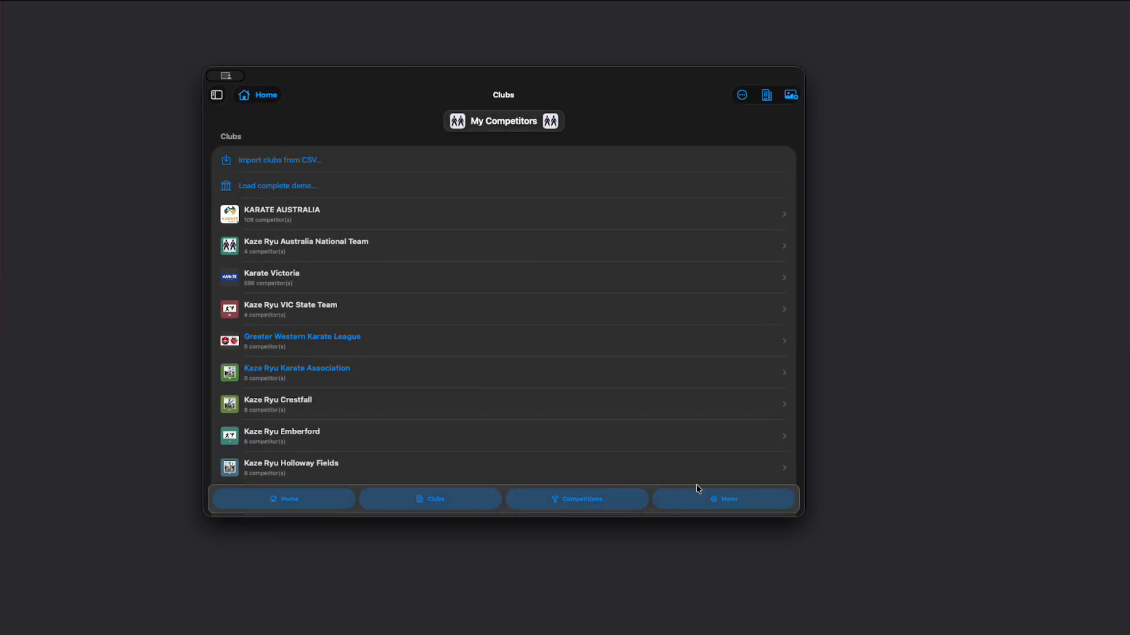
Step: Open the Greater Western Karate League Samurai Karate/Shindo Karate competition and review its available import, template, export and clear-data commands
{"action": "left_click", "coordinate": [607, 506]}
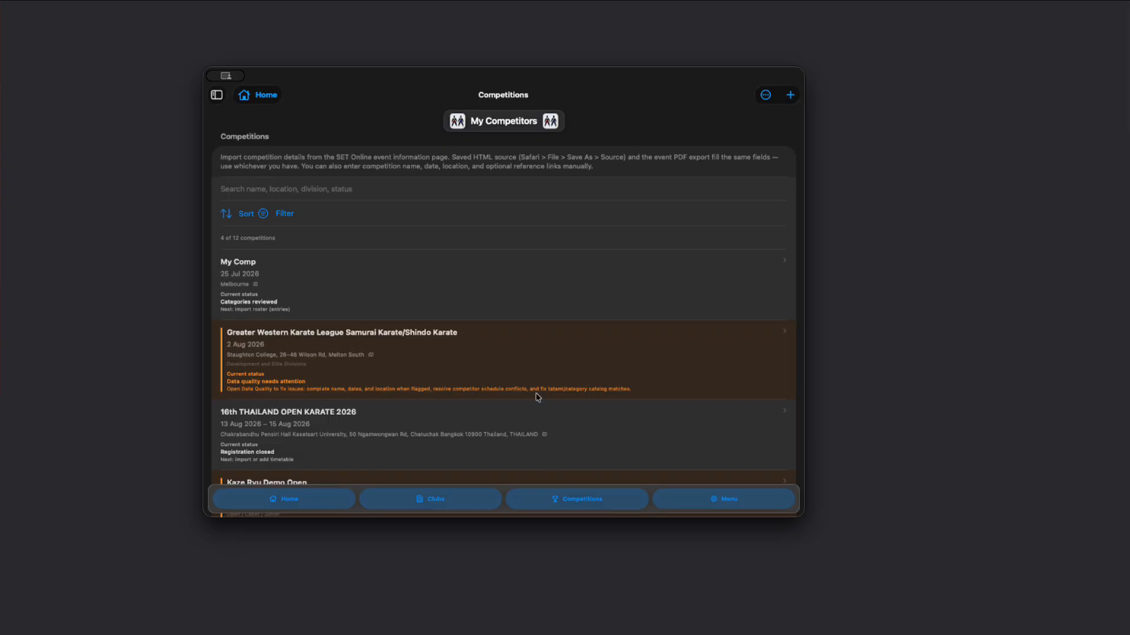
{"action": "left_click", "coordinate": [377, 354]}
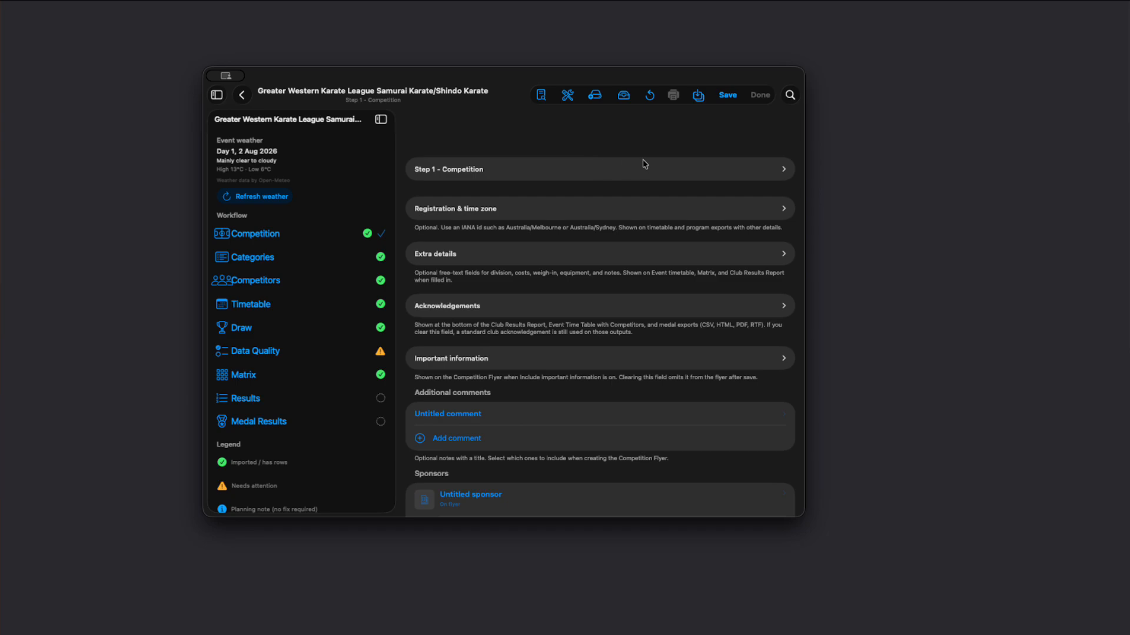
{"action": "left_click", "coordinate": [595, 96]}
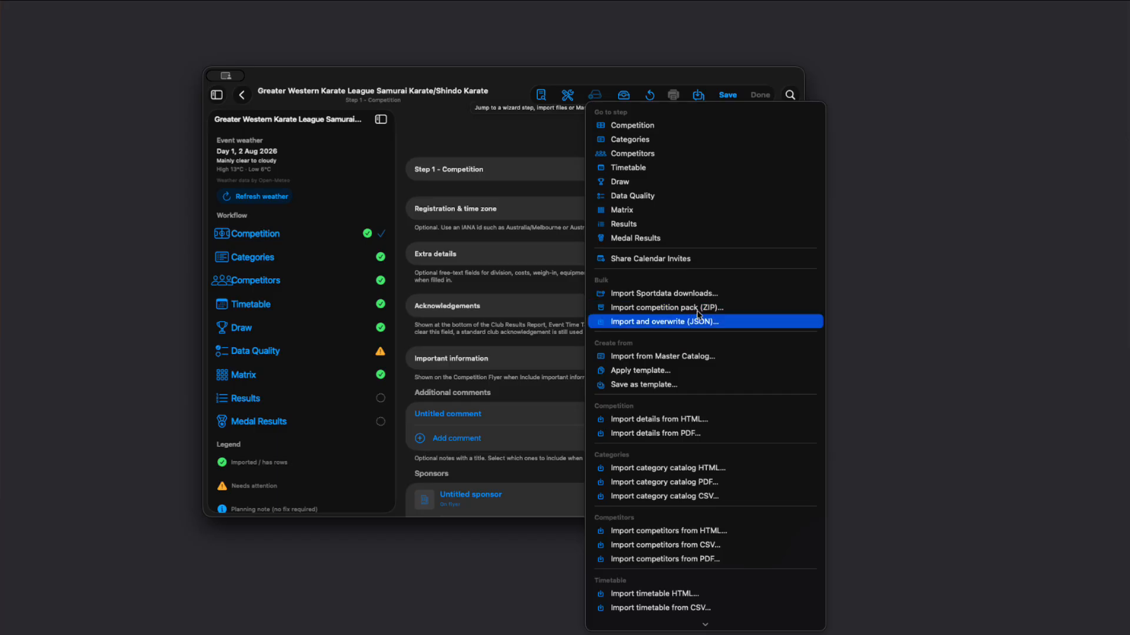
{"action": "scroll", "coordinate": [677, 358], "scroll_direction": "down", "scroll_amount": 10}
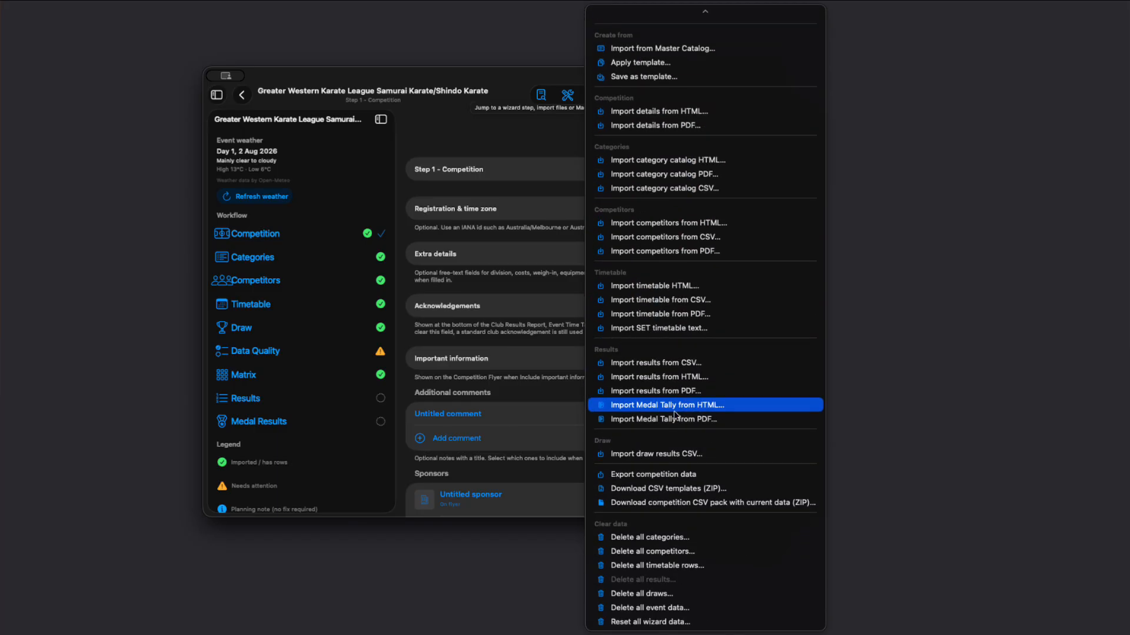
{"action": "scroll", "coordinate": [622, 305], "scroll_direction": "up", "scroll_amount": 1}
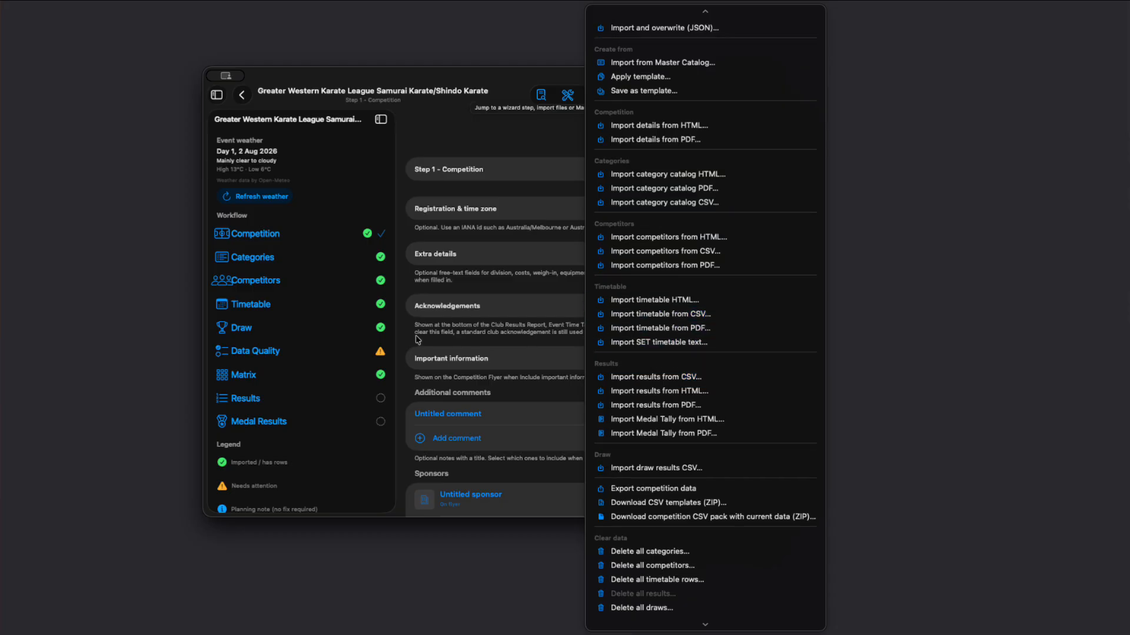
{"action": "scroll", "coordinate": [647, 266], "scroll_direction": "up", "scroll_amount": 5}
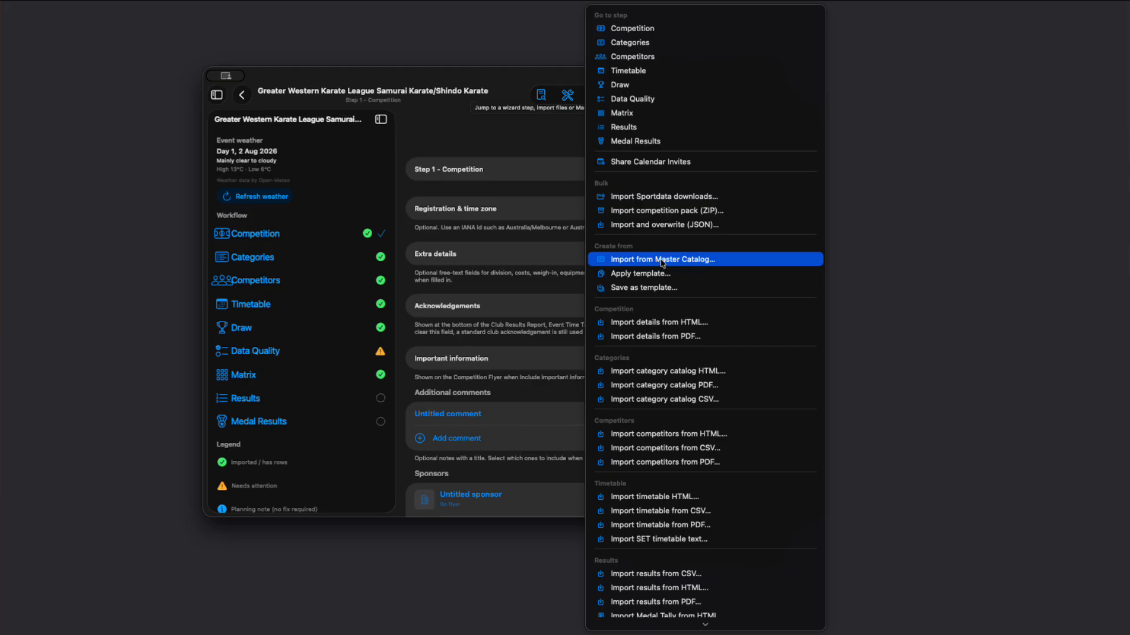
{"action": "left_click", "coordinate": [488, 232]}
Step: Expand the Step 1 - Competition section and review the event's name, dates, draw settings and location
{"action": "left_click", "coordinate": [482, 172]}
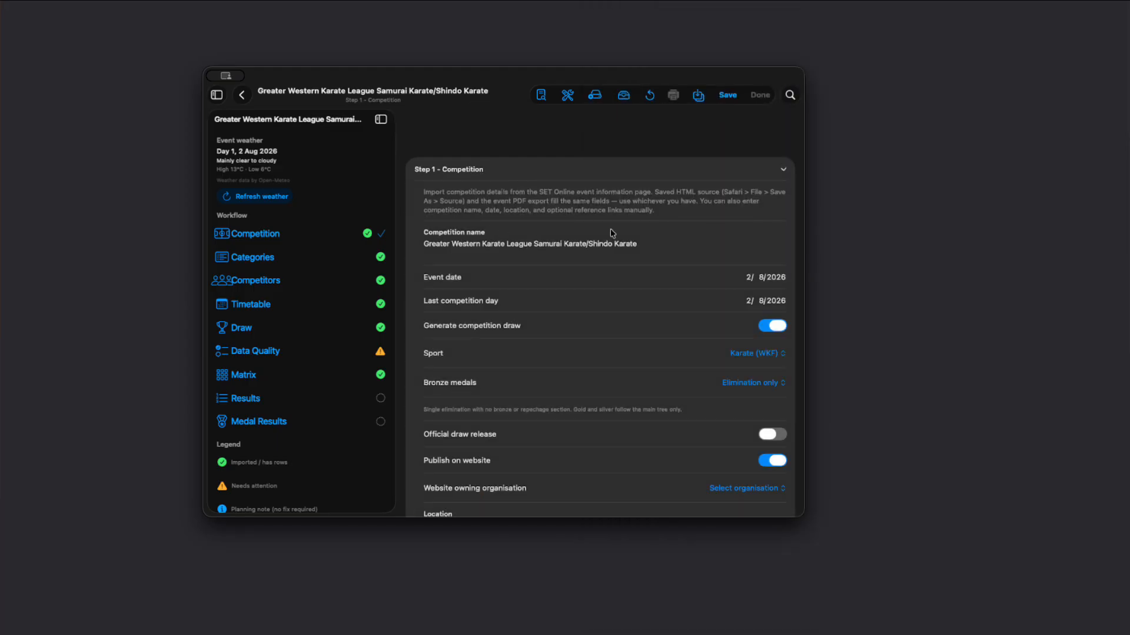
{"action": "scroll", "coordinate": [543, 309], "scroll_direction": "down", "scroll_amount": 3}
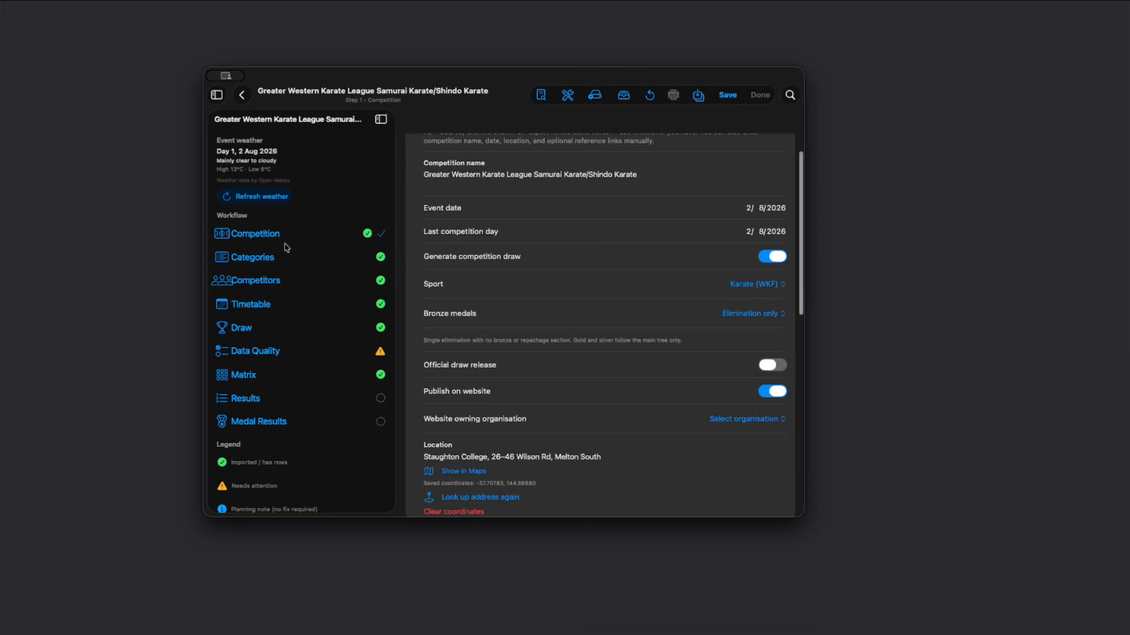
{"action": "scroll", "coordinate": [574, 268], "scroll_direction": "down", "scroll_amount": 1}
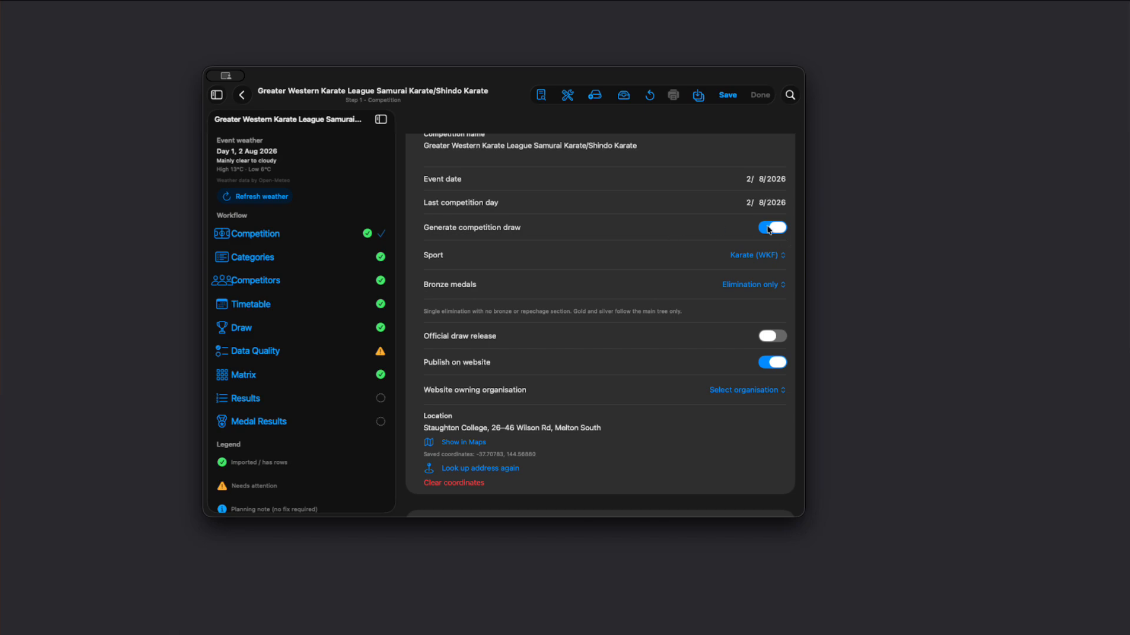
Step: Switch Generate competition draw off and back on, and view the Bronze medals choices without changing the selection
{"action": "left_click", "coordinate": [768, 230]}
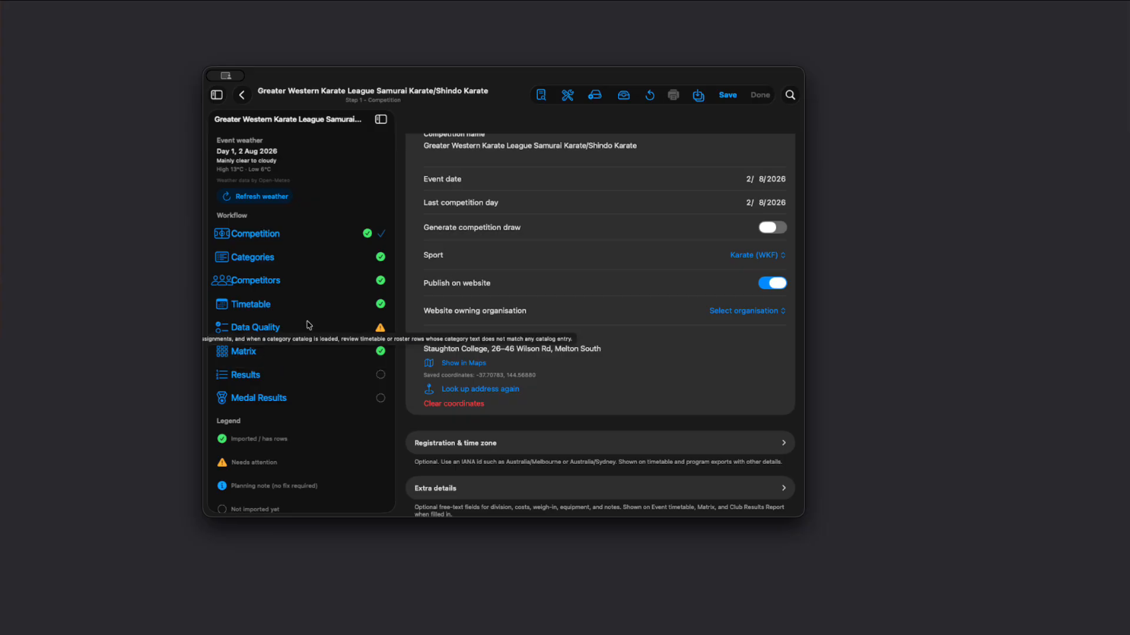
{"action": "left_click", "coordinate": [769, 230]}
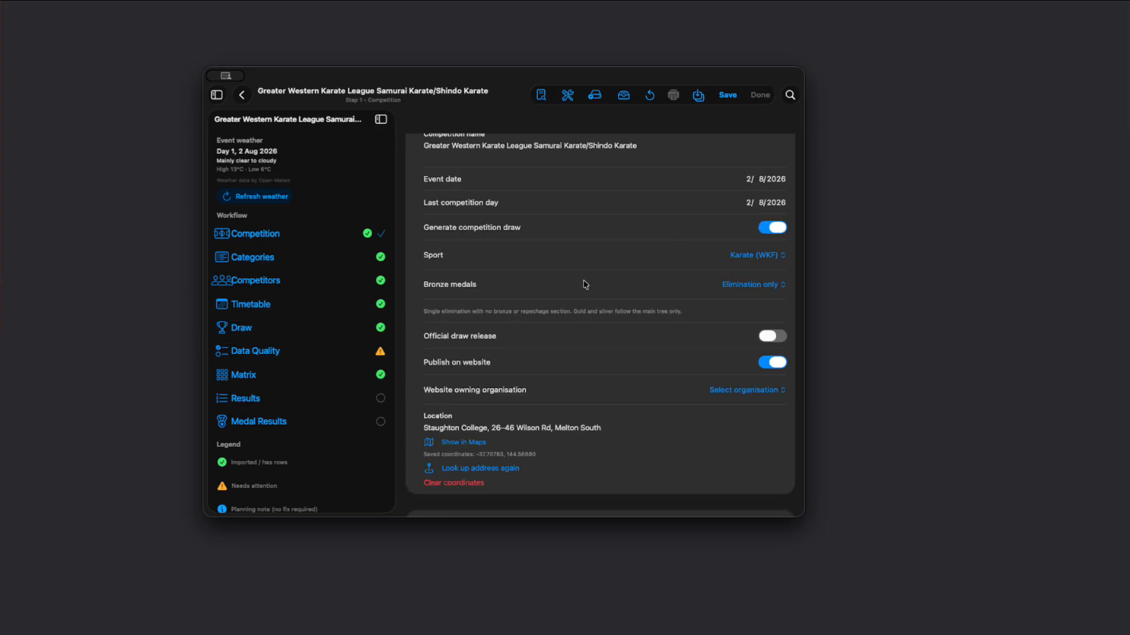
{"action": "scroll", "coordinate": [696, 280], "scroll_direction": "down", "scroll_amount": 2}
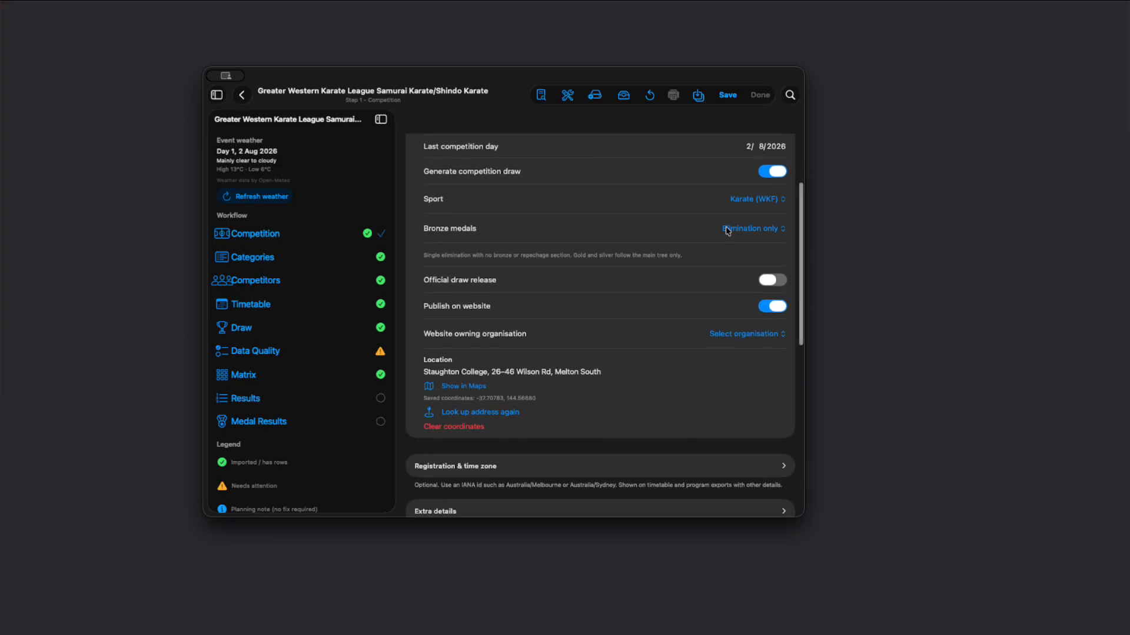
{"action": "left_click", "coordinate": [746, 230]}
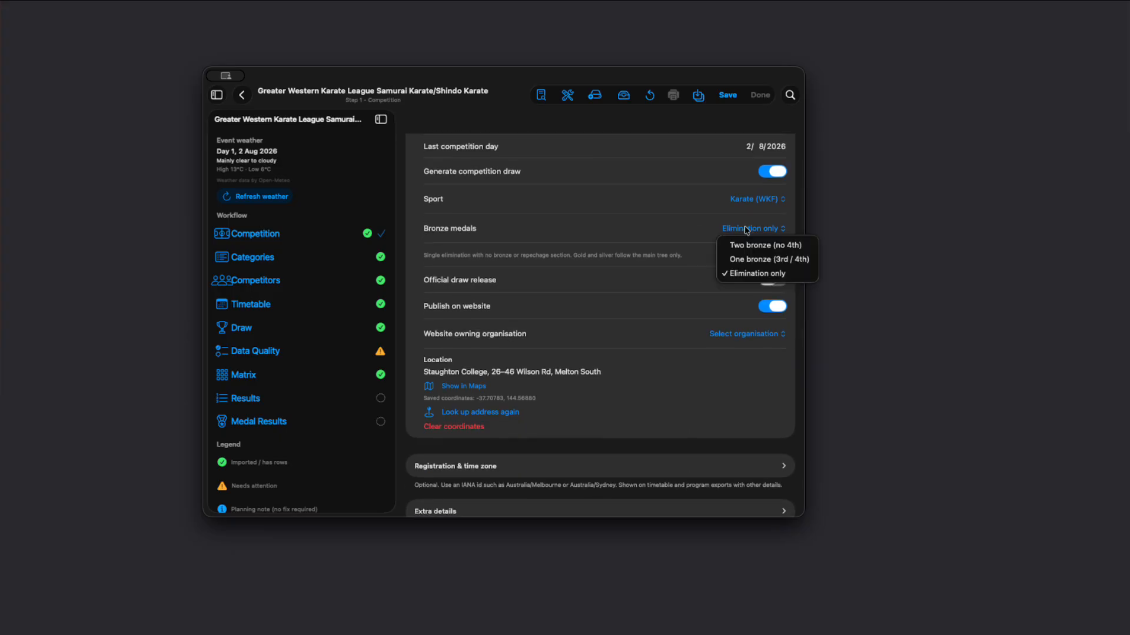
{"action": "left_click", "coordinate": [669, 205]}
Step: Expand the Registration & time zone section and review the registration closing date and time zone
{"action": "scroll", "coordinate": [709, 341], "scroll_direction": "down", "scroll_amount": 3}
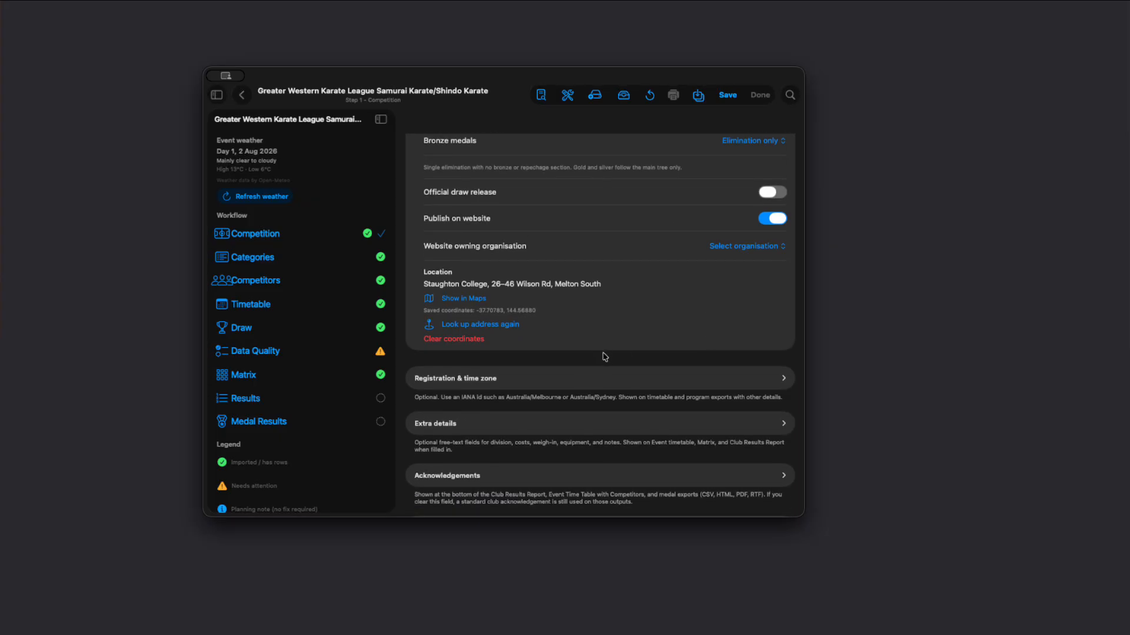
{"action": "left_click", "coordinate": [629, 379]}
{"action": "scroll", "coordinate": [679, 311], "scroll_direction": "down", "scroll_amount": 7}
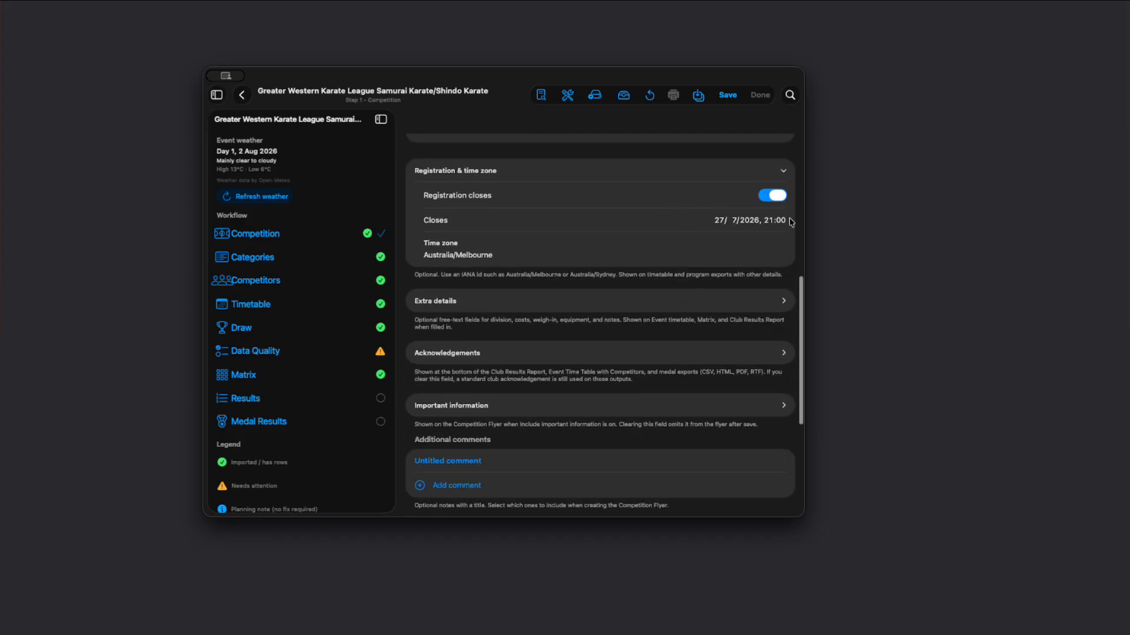
{"action": "scroll", "coordinate": [630, 280], "scroll_direction": "down", "scroll_amount": 2}
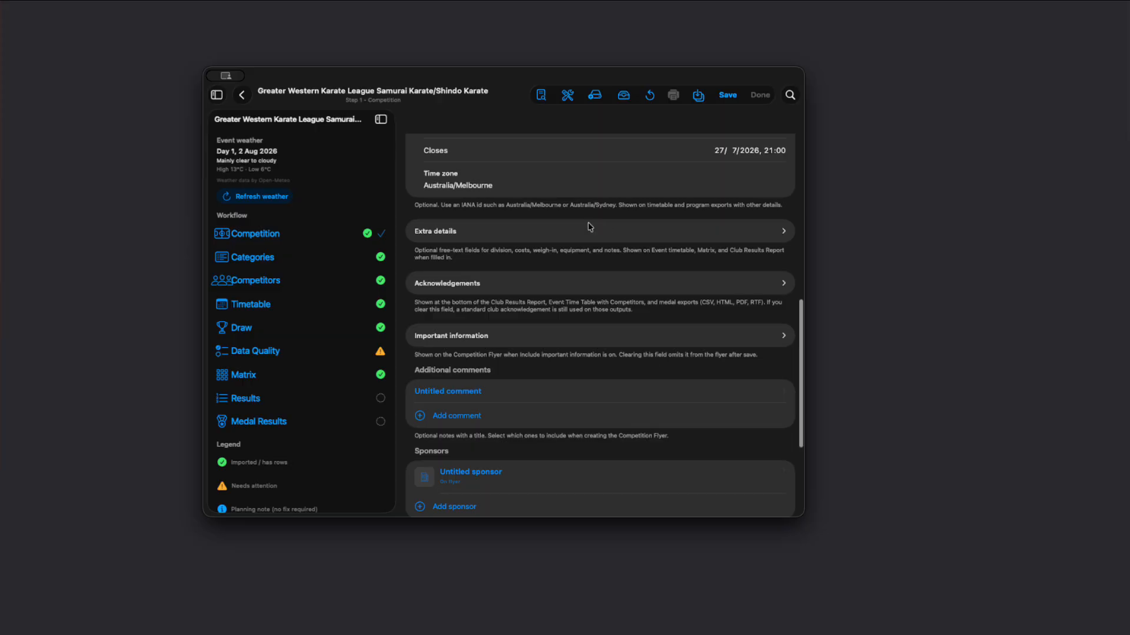
Step: Expand the competition's Extra details and Acknowledgements sections and review their text
{"action": "left_click", "coordinate": [574, 237]}
{"action": "scroll", "coordinate": [577, 316], "scroll_direction": "down", "scroll_amount": 6}
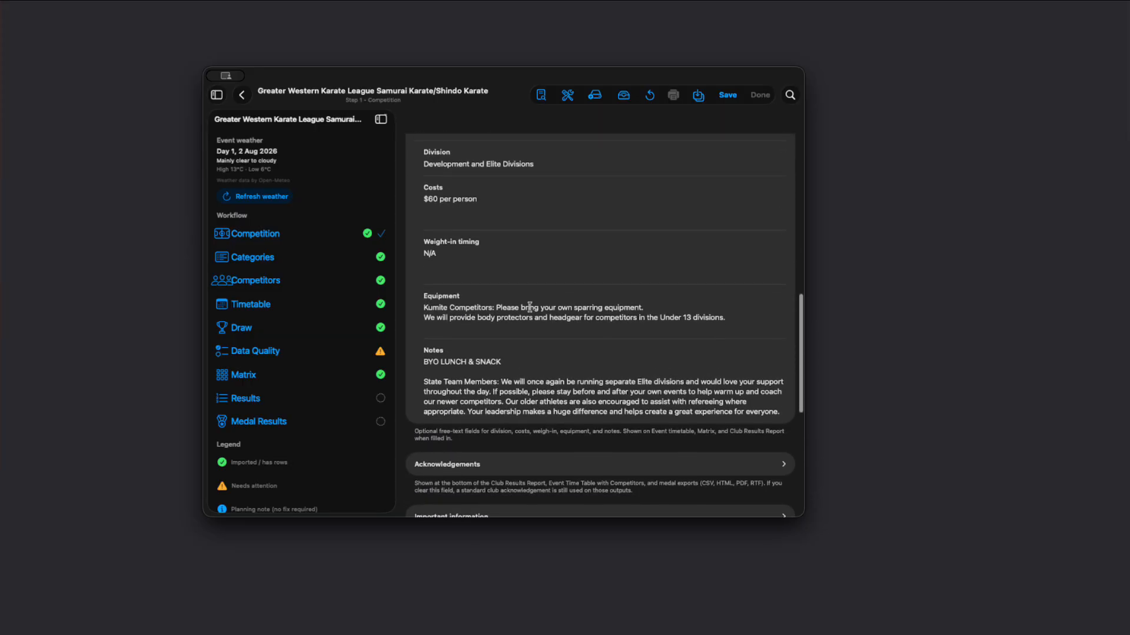
{"action": "left_click", "coordinate": [507, 367]}
{"action": "scroll", "coordinate": [521, 379], "scroll_direction": "down", "scroll_amount": 4}
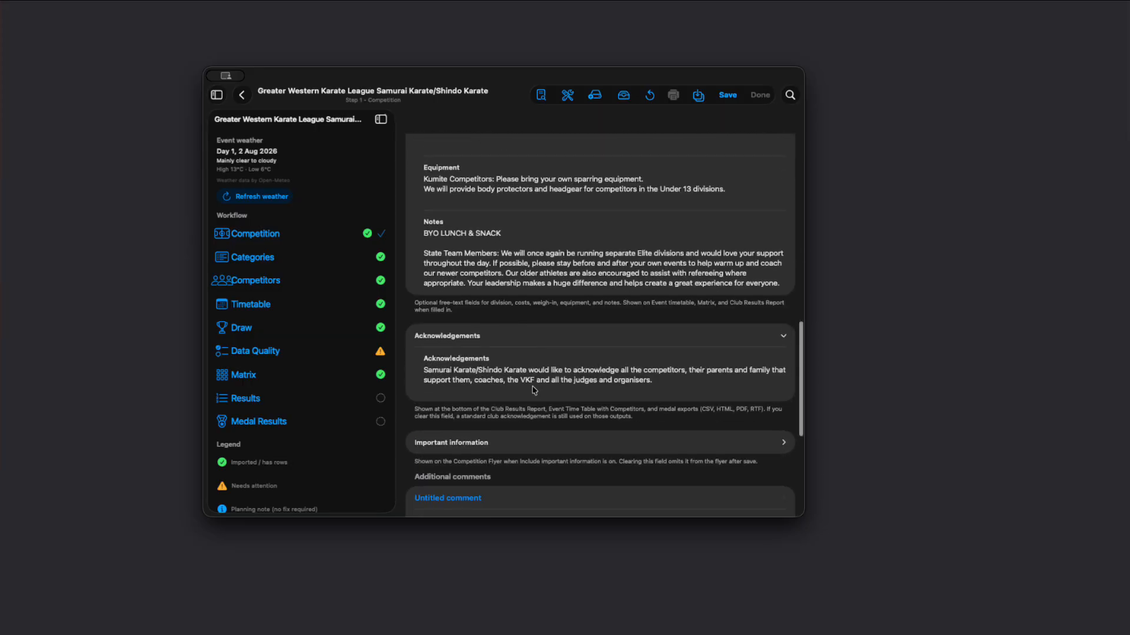
Step: Expand the competition's Report branding section and review the co-branding setting, selected clubs and organisations that can be added
{"action": "scroll", "coordinate": [561, 412], "scroll_direction": "down", "scroll_amount": 5}
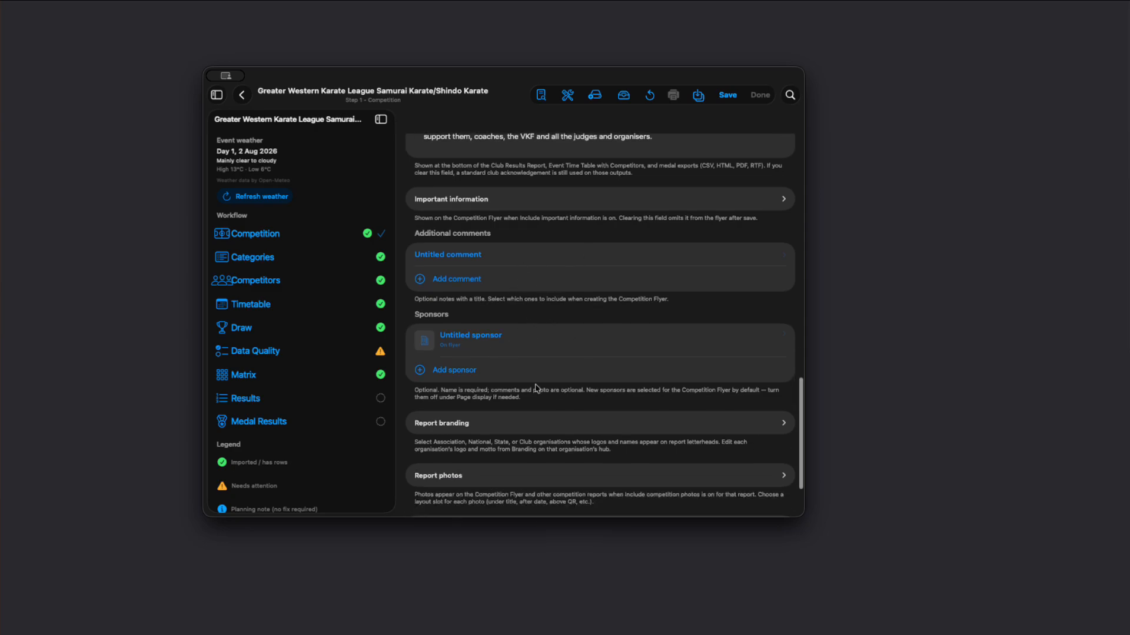
{"action": "scroll", "coordinate": [536, 388], "scroll_direction": "down", "scroll_amount": 4}
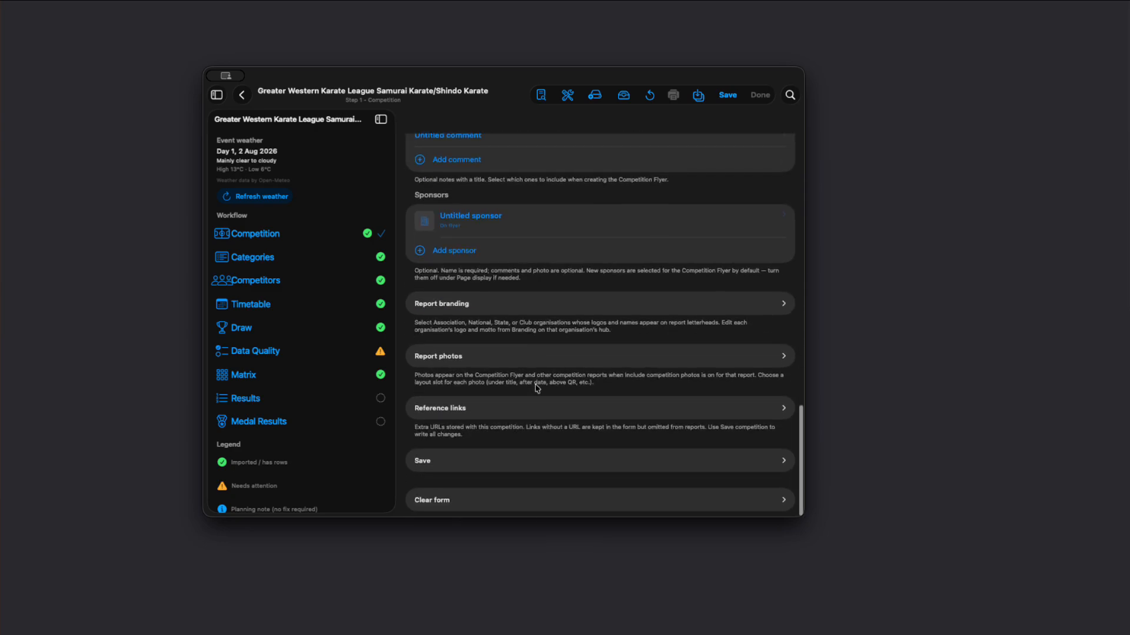
{"action": "left_click", "coordinate": [525, 304]}
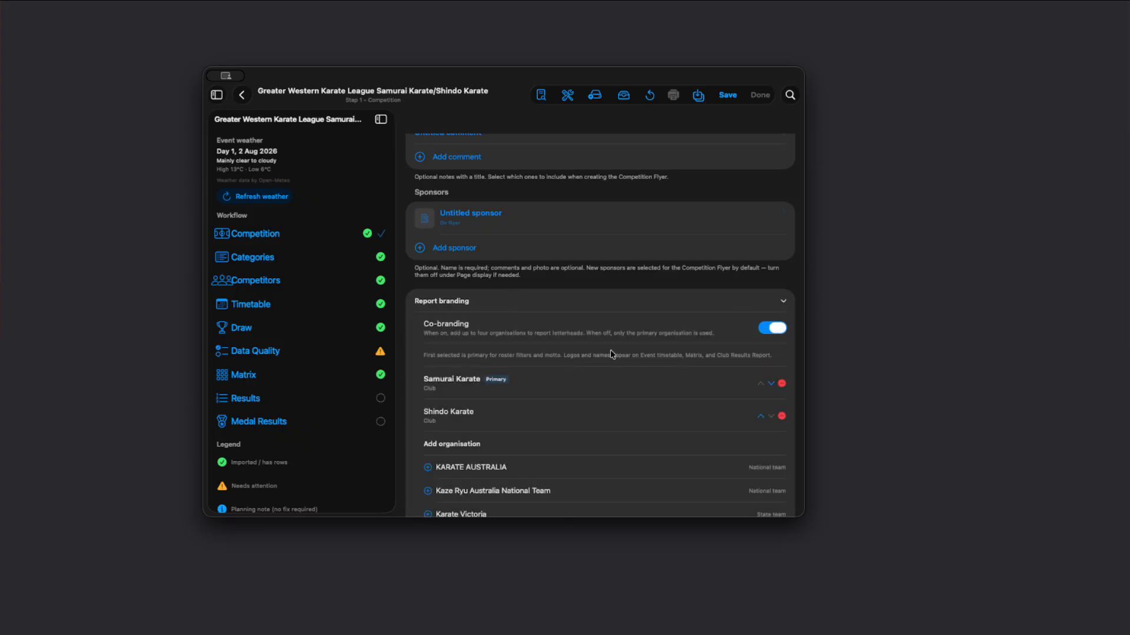
{"action": "scroll", "coordinate": [611, 355], "scroll_direction": "down", "scroll_amount": 3}
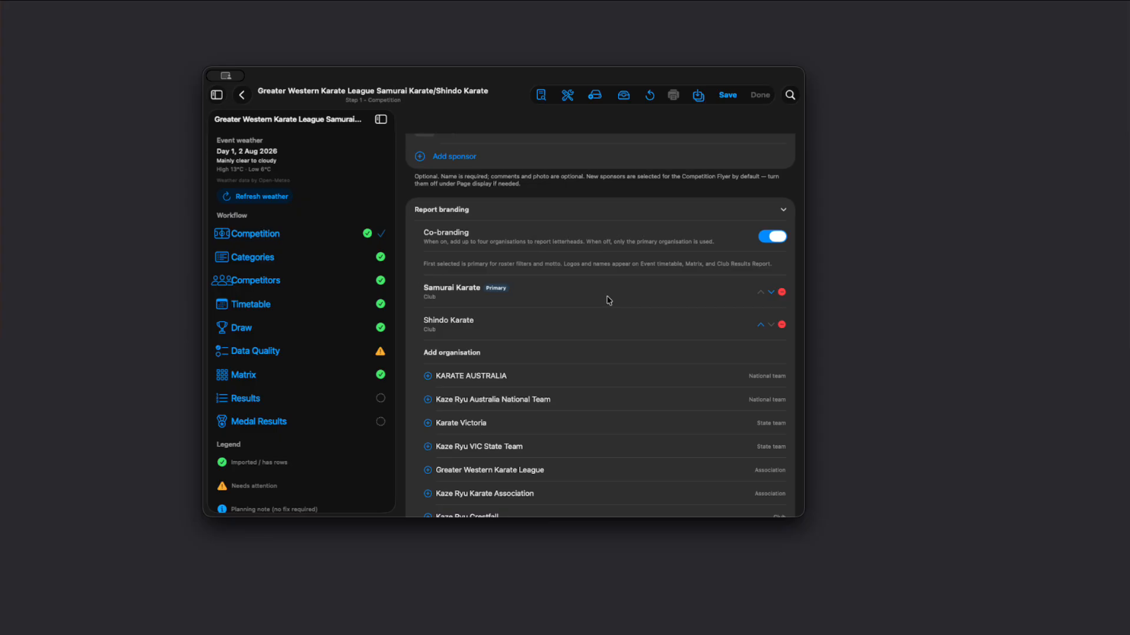
{"action": "scroll", "coordinate": [582, 307], "scroll_direction": "down", "scroll_amount": 3}
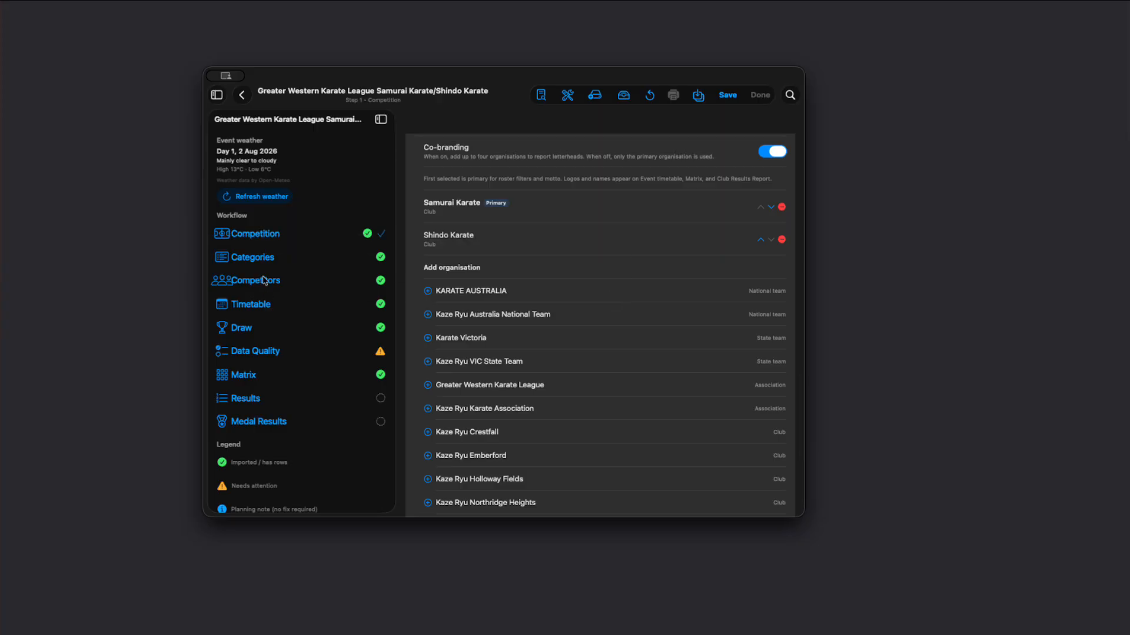
Step: Go to the Categories step of the competition and review its category rows and the list of available reports
{"action": "left_click", "coordinate": [254, 258]}
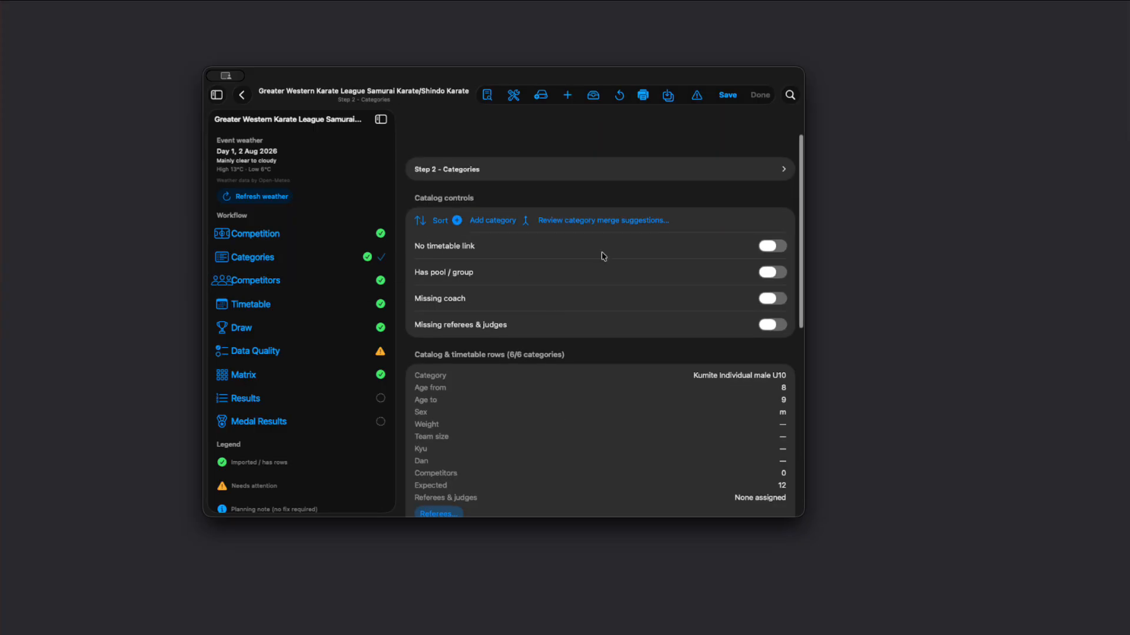
{"action": "left_click", "coordinate": [513, 96]}
{"action": "left_click", "coordinate": [473, 150]}
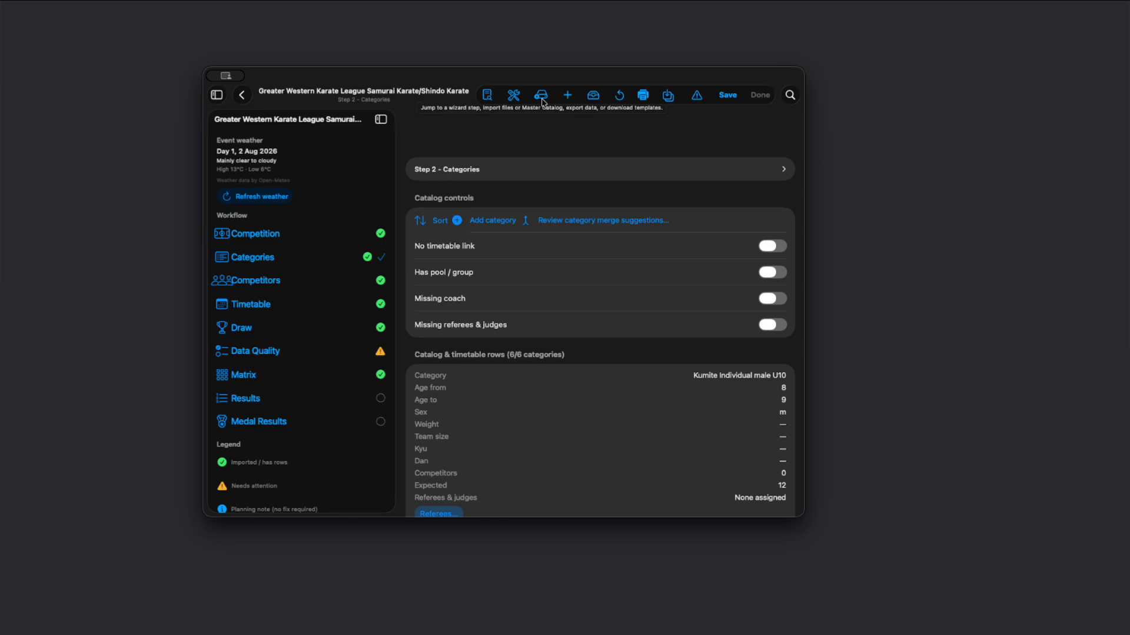
{"action": "scroll", "coordinate": [568, 356], "scroll_direction": "down", "scroll_amount": 15}
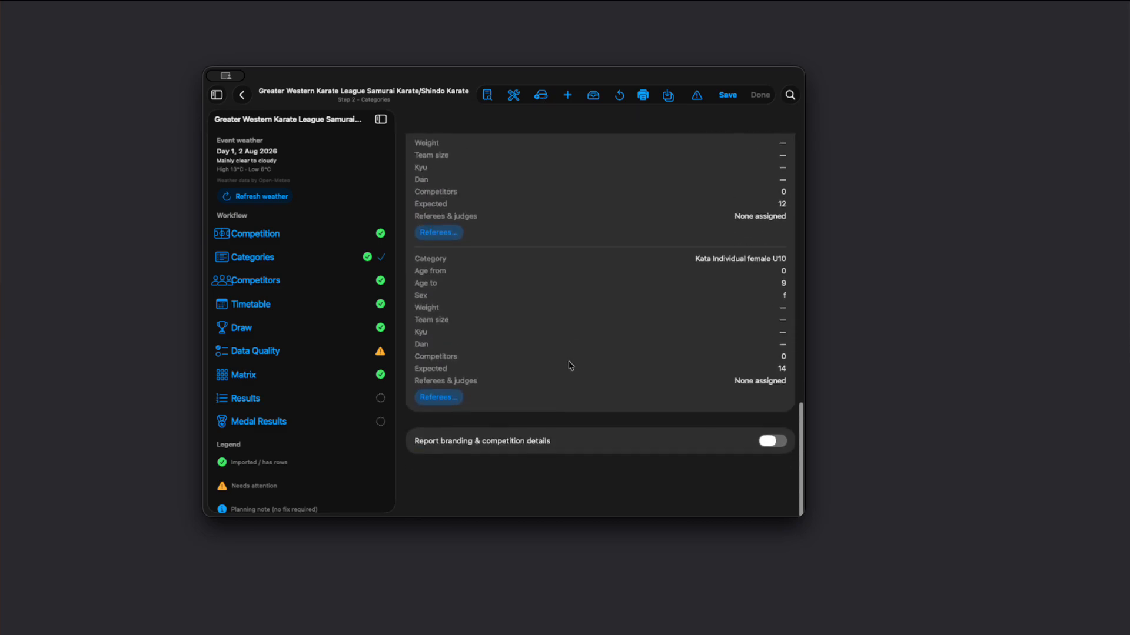
{"action": "scroll", "coordinate": [569, 354], "scroll_direction": "up", "scroll_amount": 15}
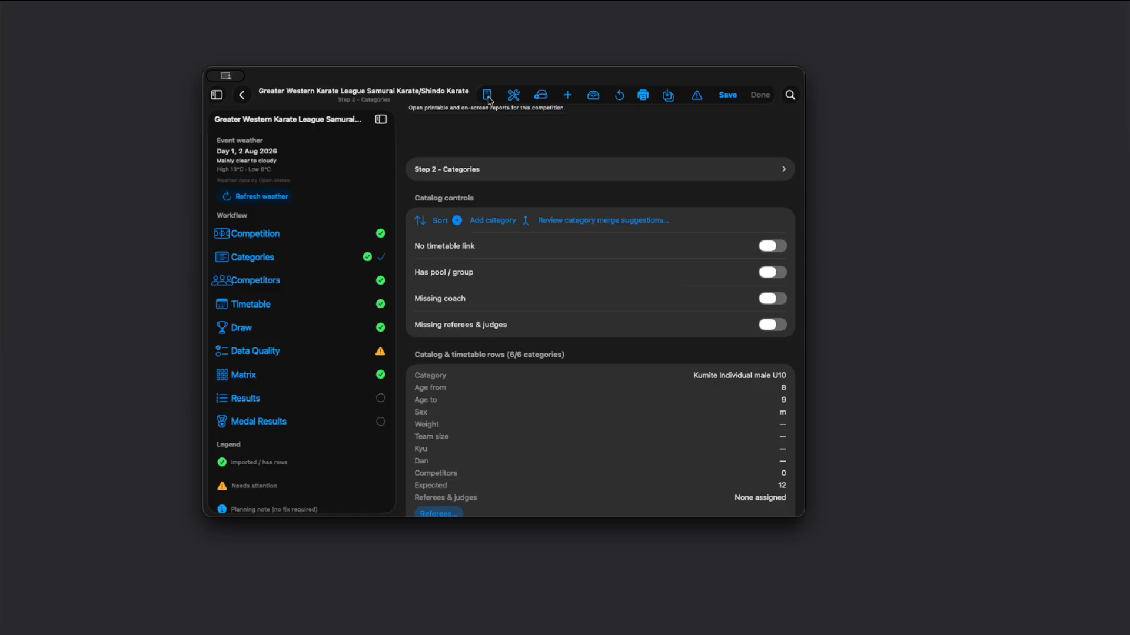
{"action": "left_click", "coordinate": [489, 97]}
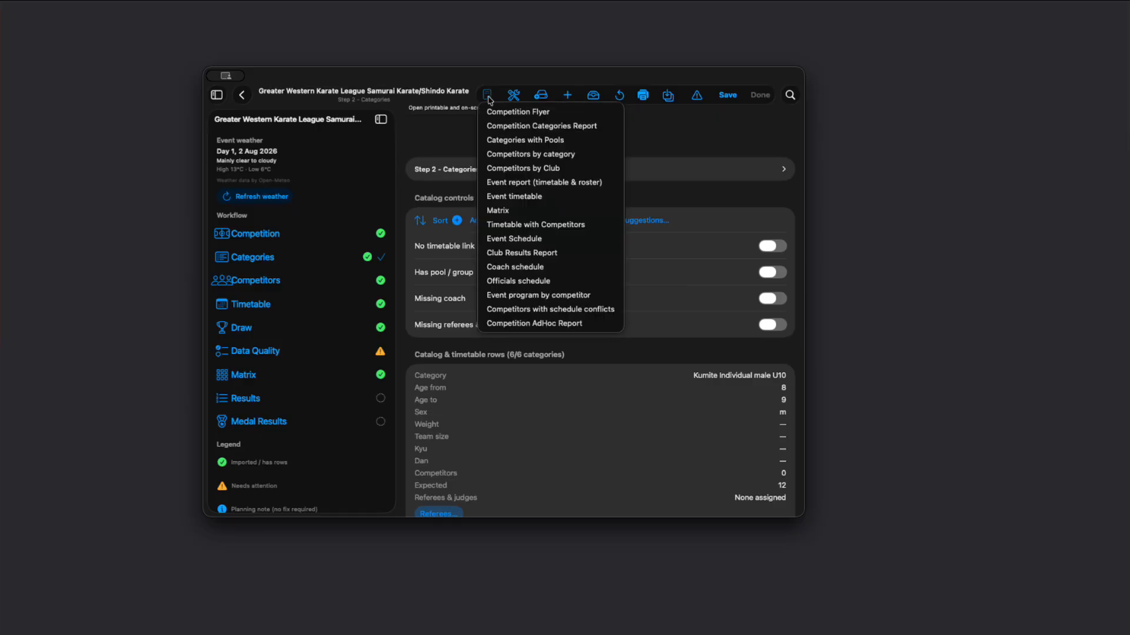
{"action": "left_click", "coordinate": [677, 149]}
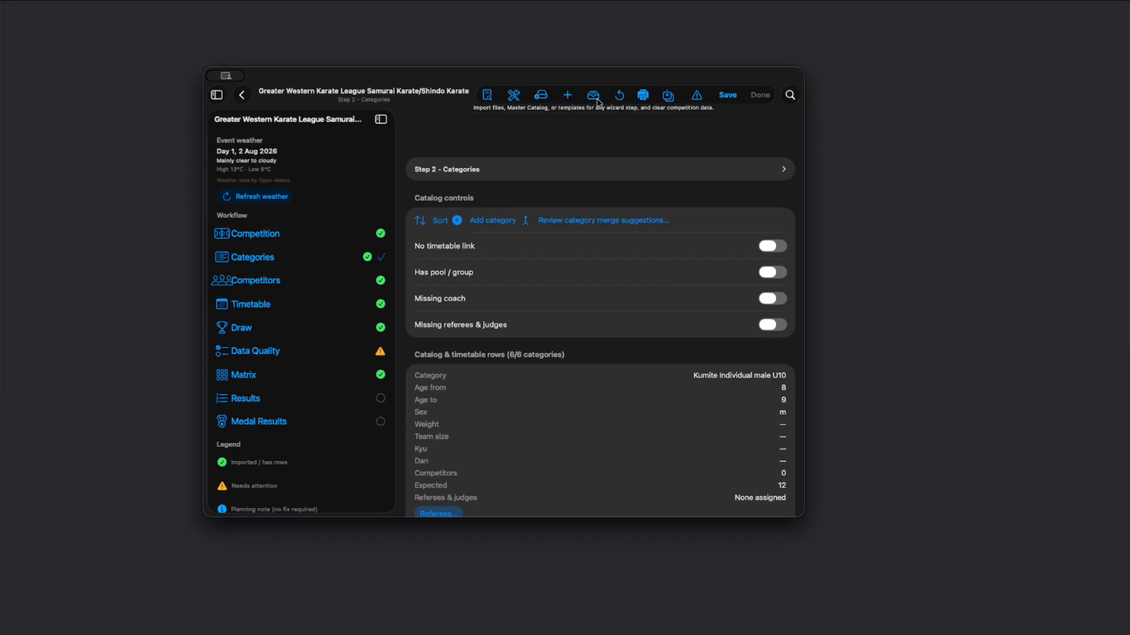
Step: Delete all categories from the Greater Western Karate League competition and review the remaining timetable rows
{"action": "left_click", "coordinate": [545, 97]}
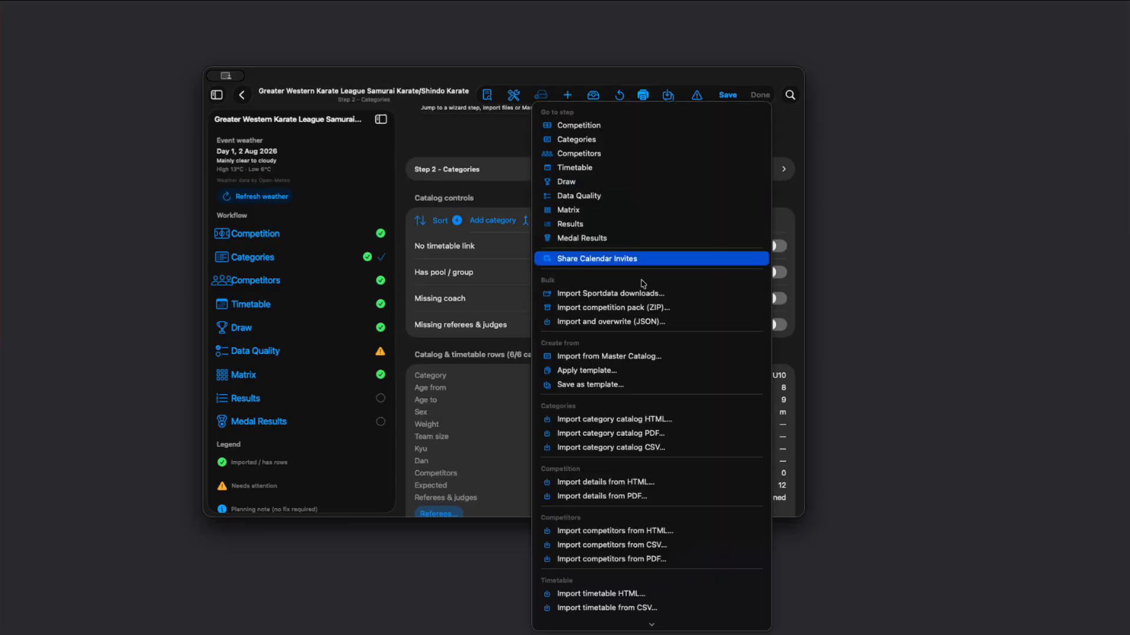
{"action": "scroll", "coordinate": [588, 259], "scroll_direction": "down", "scroll_amount": 5}
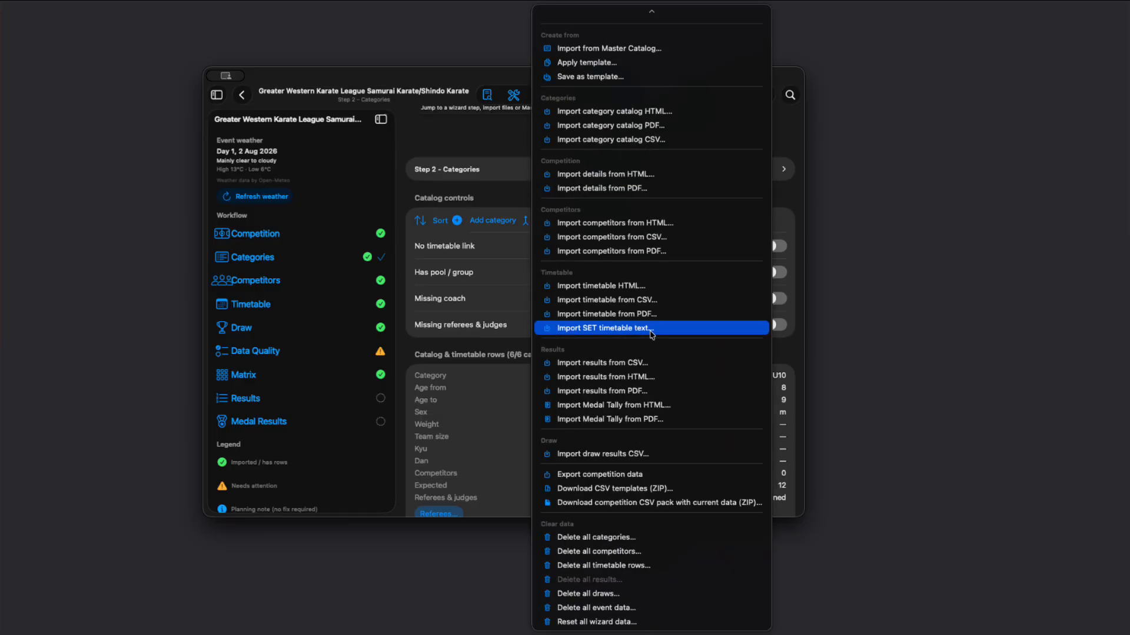
{"action": "left_click", "coordinate": [635, 538]}
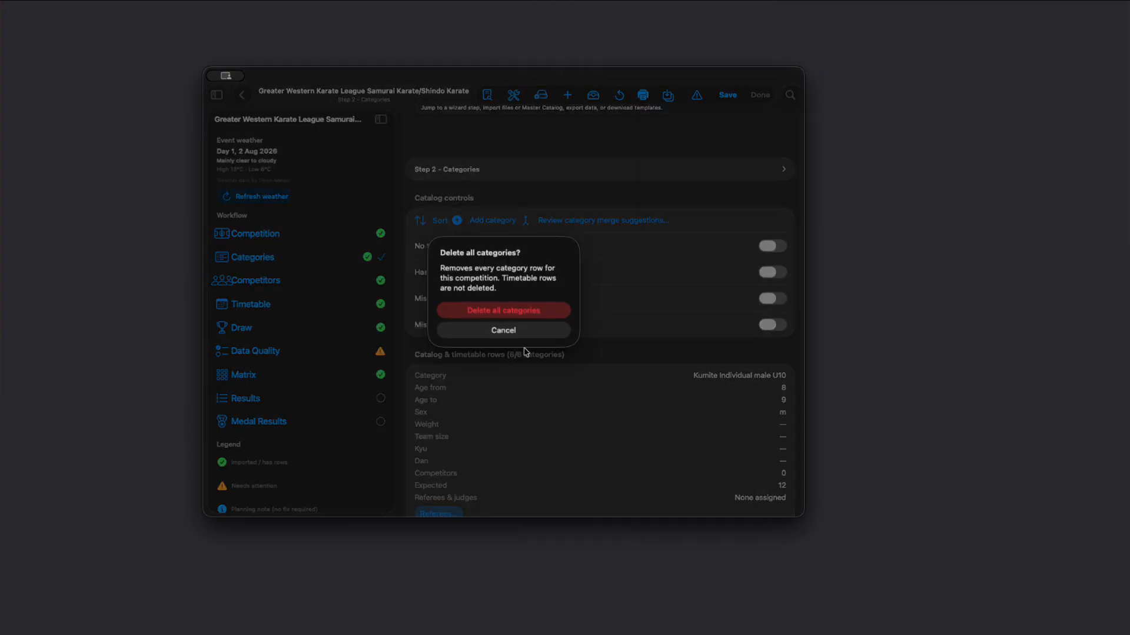
{"action": "left_click", "coordinate": [520, 308]}
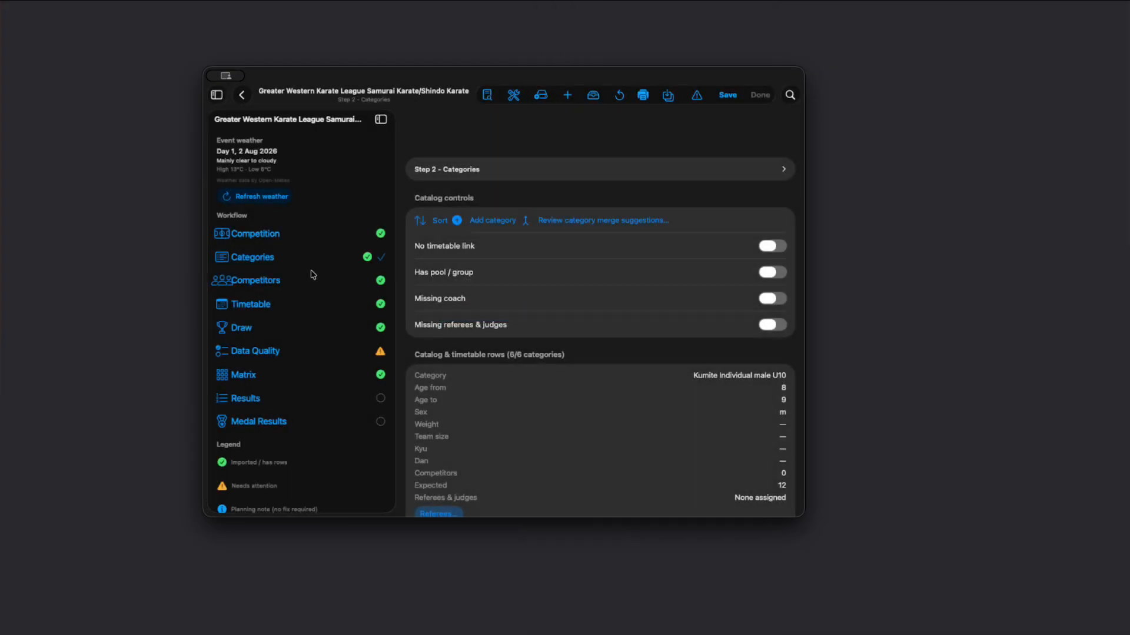
{"action": "scroll", "coordinate": [516, 355], "scroll_direction": "up", "scroll_amount": 1}
{"action": "scroll", "coordinate": [565, 272], "scroll_direction": "down", "scroll_amount": 10}
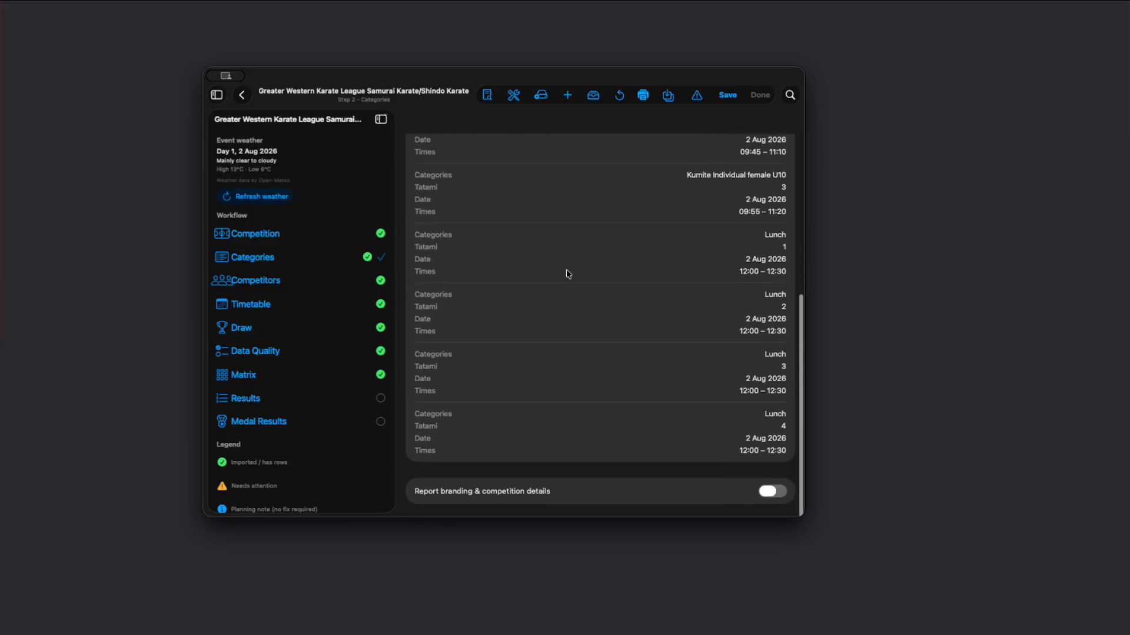
{"action": "scroll", "coordinate": [528, 346], "scroll_direction": "up", "scroll_amount": 10}
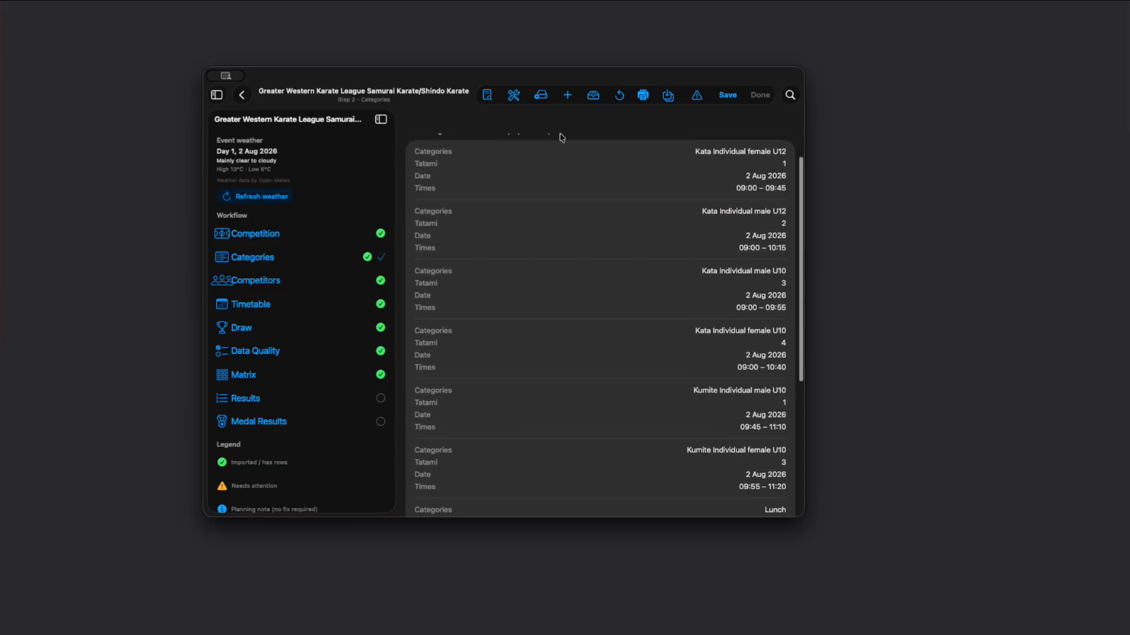
Step: Delete all competitors from the Greater Western Karate League competition
{"action": "left_click", "coordinate": [540, 95]}
{"action": "scroll", "coordinate": [606, 434], "scroll_direction": "down", "scroll_amount": 5}
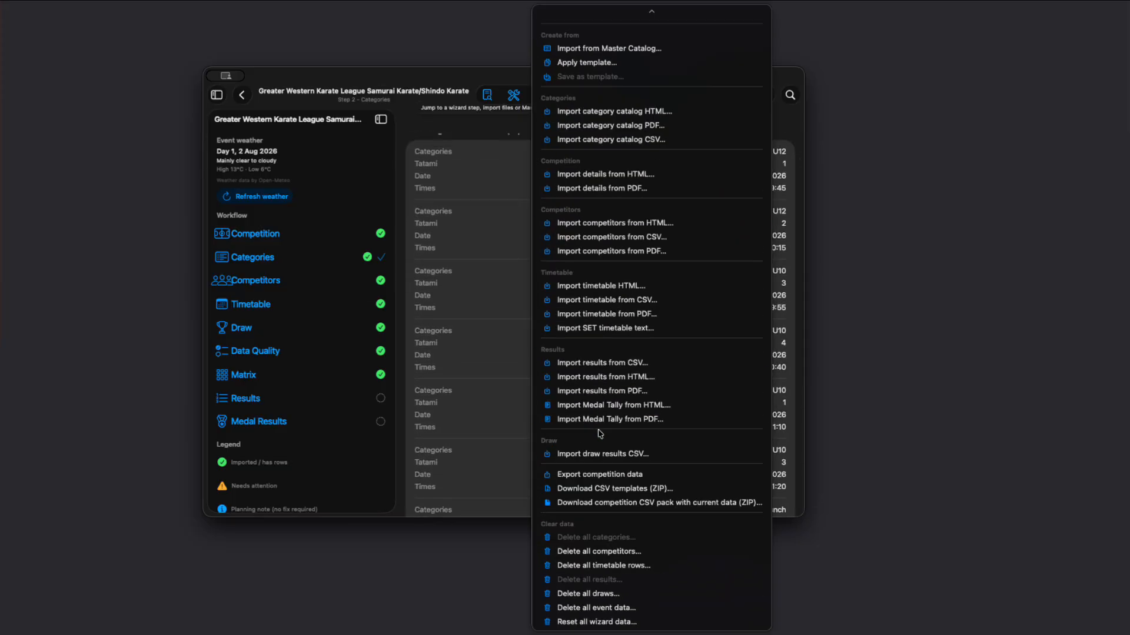
{"action": "left_click", "coordinate": [621, 551]}
{"action": "left_click", "coordinate": [520, 303]}
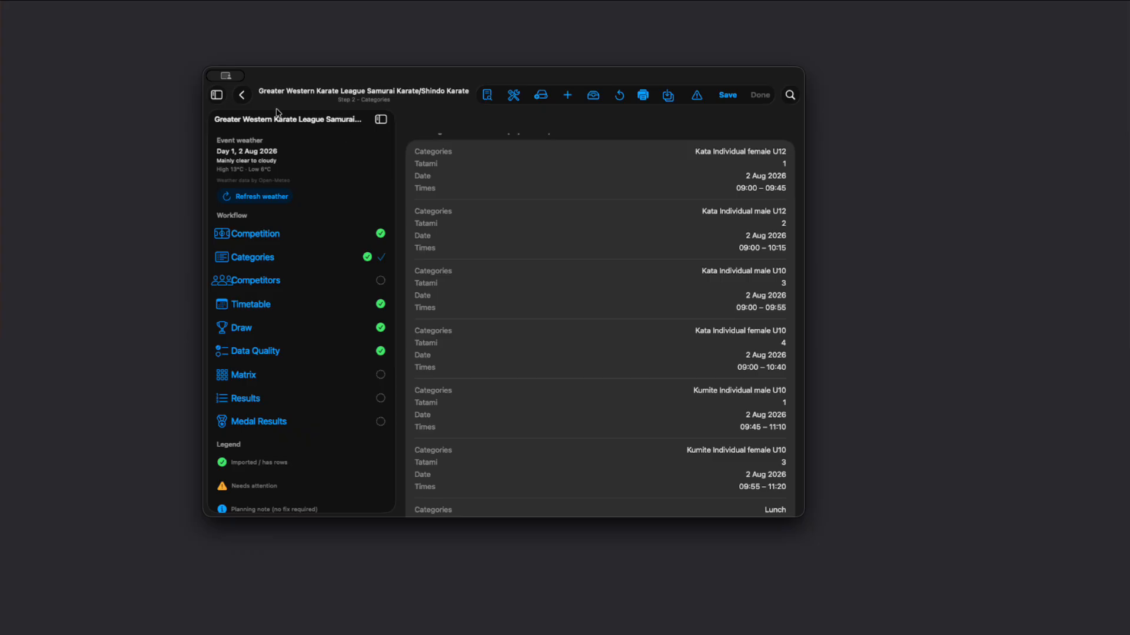
Step: Open the My Comp competition from the competitions list, review its Step 1 details and go to its Categories step
{"action": "left_click", "coordinate": [243, 96]}
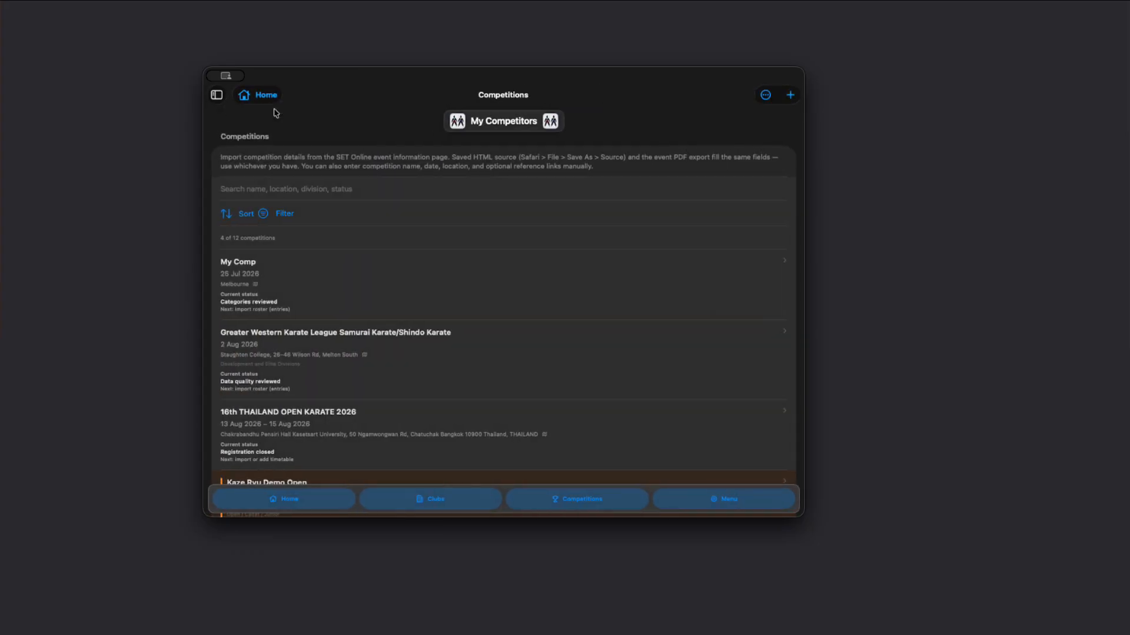
{"action": "left_click", "coordinate": [310, 300]}
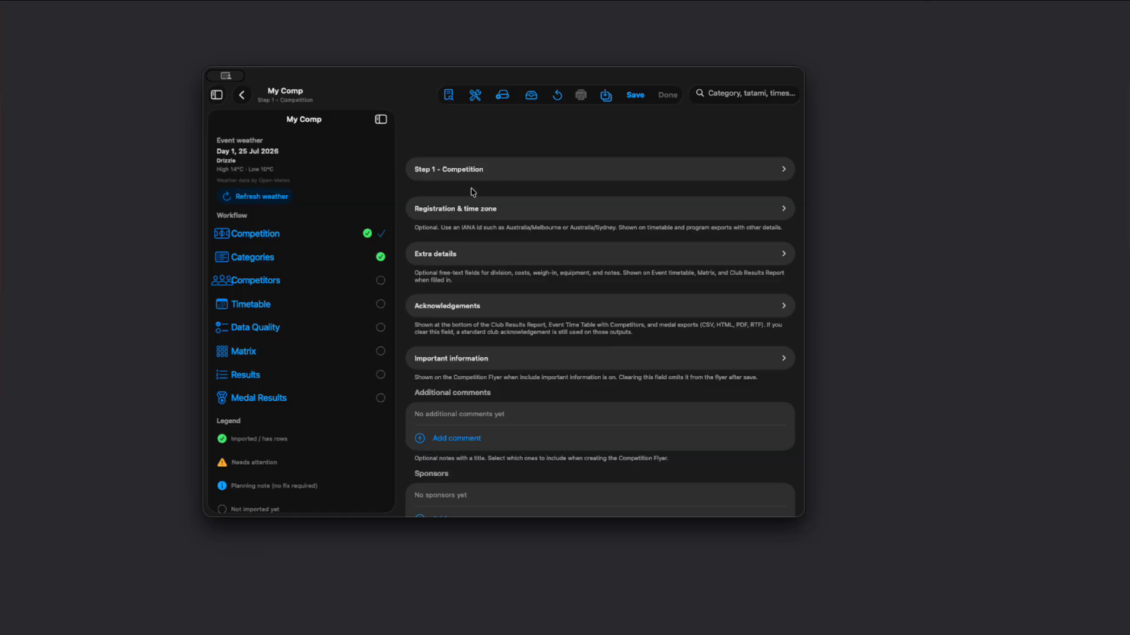
{"action": "left_click", "coordinate": [483, 168]}
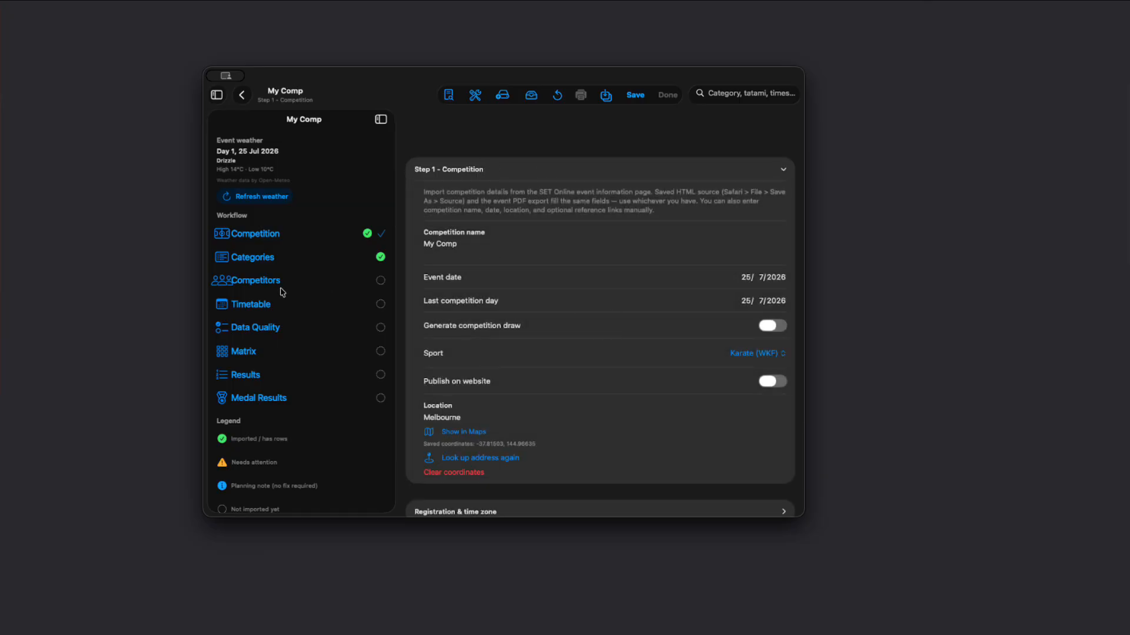
{"action": "left_click", "coordinate": [260, 263]}
{"action": "scroll", "coordinate": [555, 334], "scroll_direction": "up", "scroll_amount": 2}
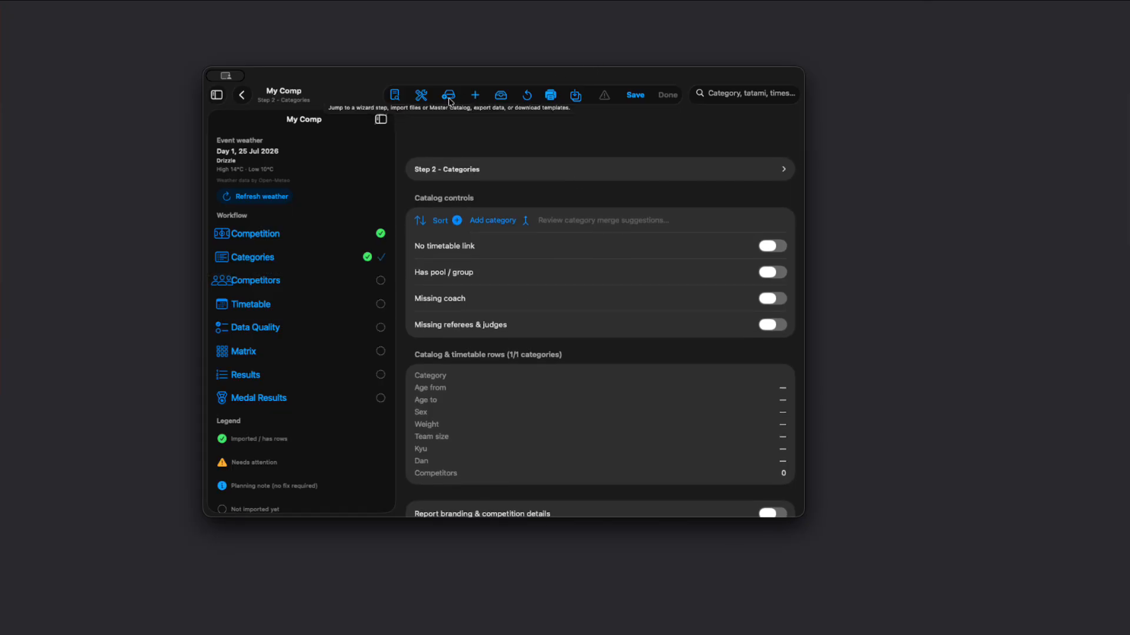
Step: Start an import from the Master Catalog into My Comp and select Kumite Individual male U10 and Male Kumite Senior 18+ years -75kg
{"action": "left_click", "coordinate": [449, 99]}
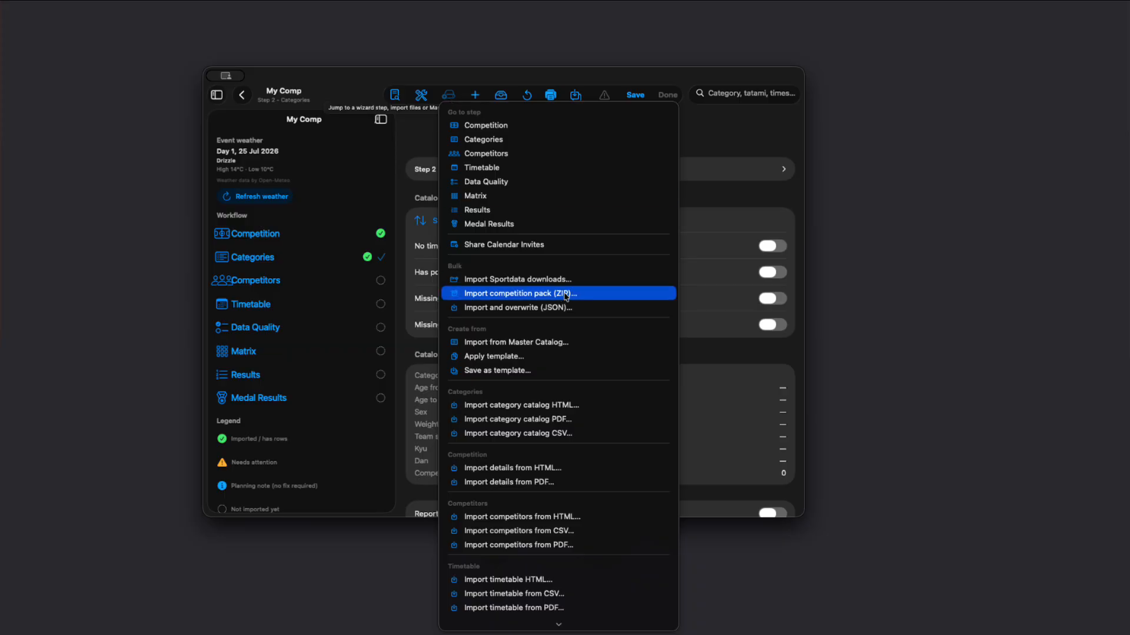
{"action": "left_click", "coordinate": [559, 341]}
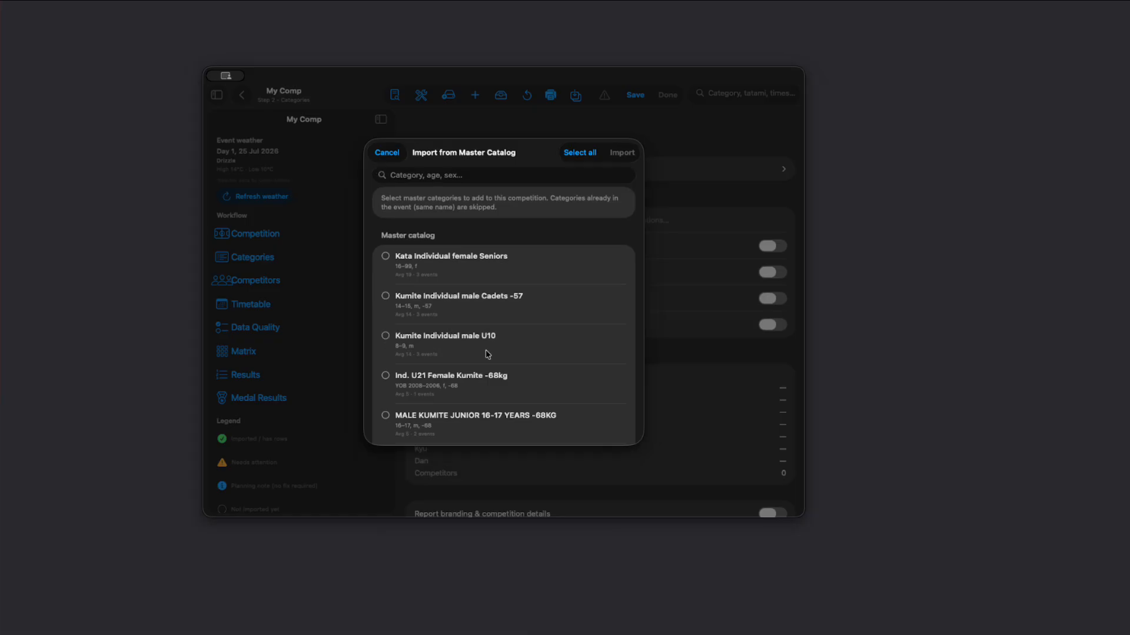
{"action": "scroll", "coordinate": [389, 330], "scroll_direction": "down", "scroll_amount": 3}
{"action": "left_click", "coordinate": [386, 276]}
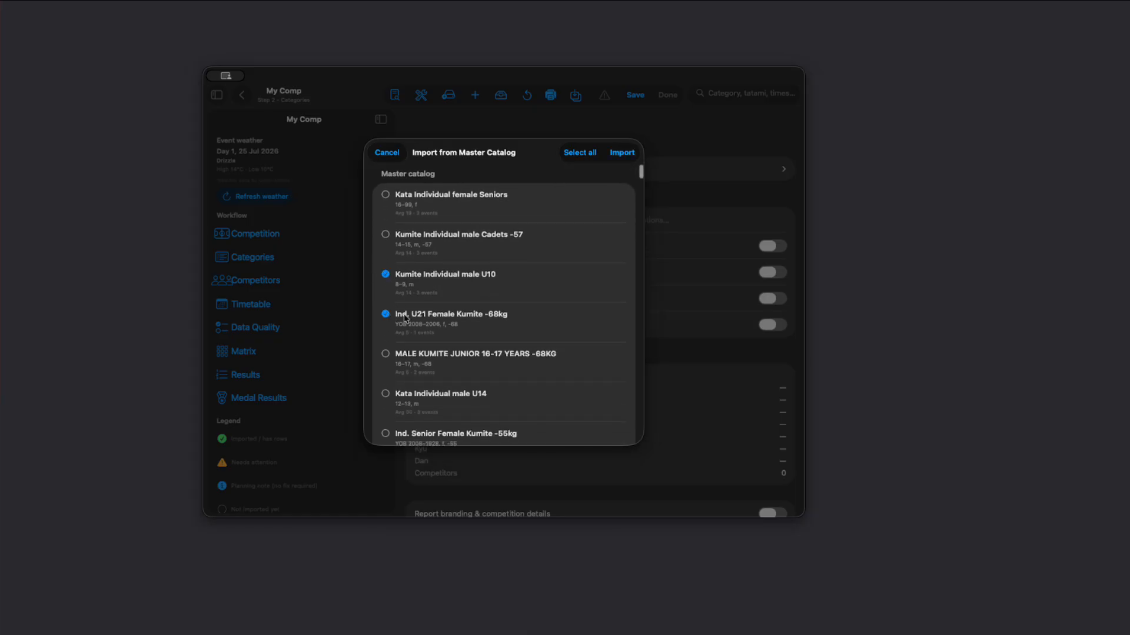
{"action": "scroll", "coordinate": [457, 315], "scroll_direction": "down", "scroll_amount": 3}
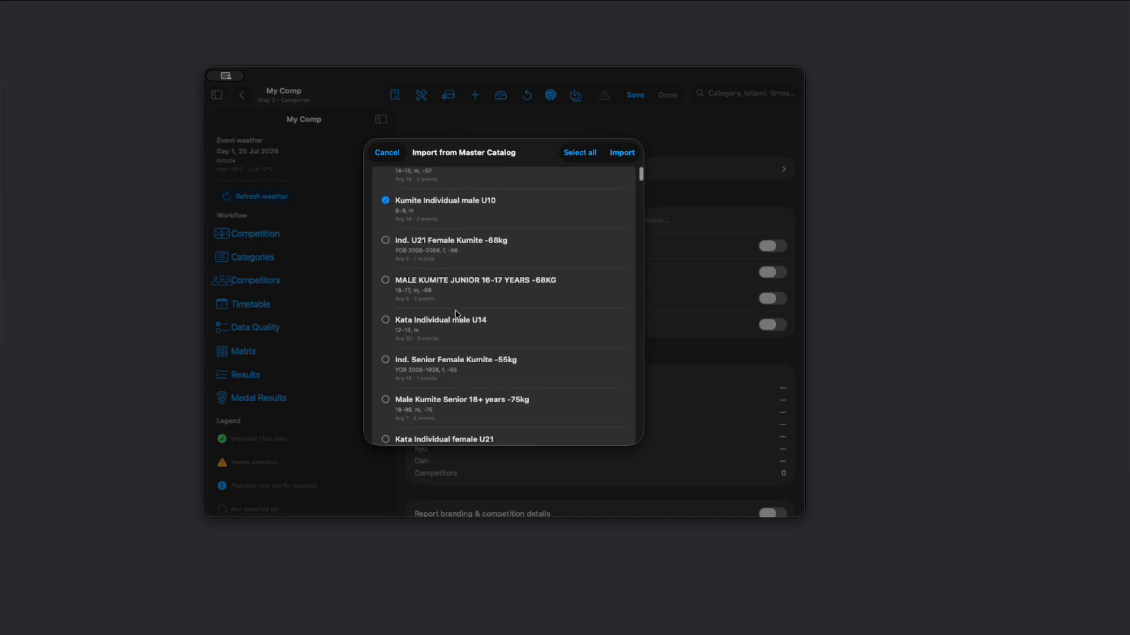
{"action": "scroll", "coordinate": [451, 331], "scroll_direction": "down", "scroll_amount": 2}
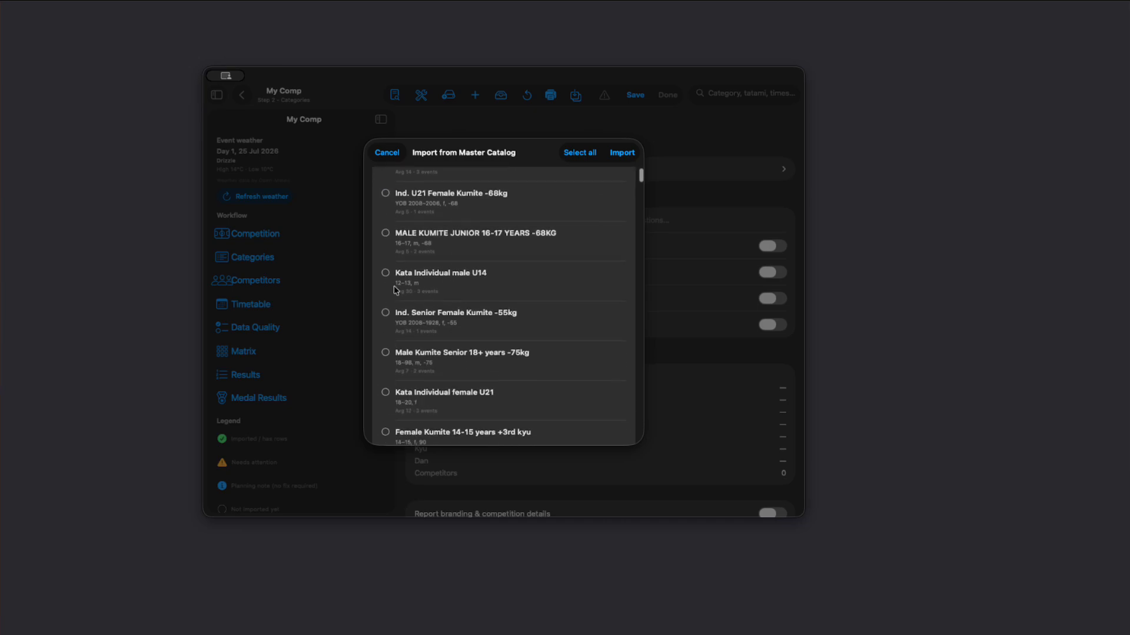
{"action": "left_click", "coordinate": [385, 353]}
{"action": "scroll", "coordinate": [388, 360], "scroll_direction": "down", "scroll_amount": 4}
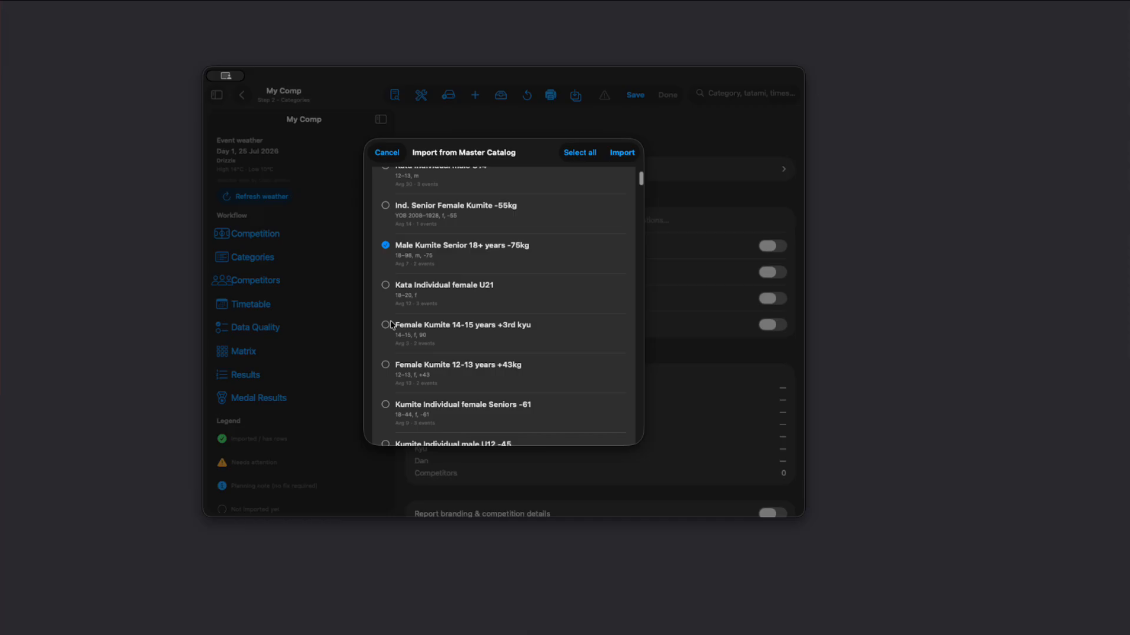
Step: Add Male Kata 8-9 years, Kumite Individual female U14 -42 and Ind. U21 Female Kumite -55kg to the selection and import the selected categories
{"action": "scroll", "coordinate": [438, 323], "scroll_direction": "down", "scroll_amount": 6}
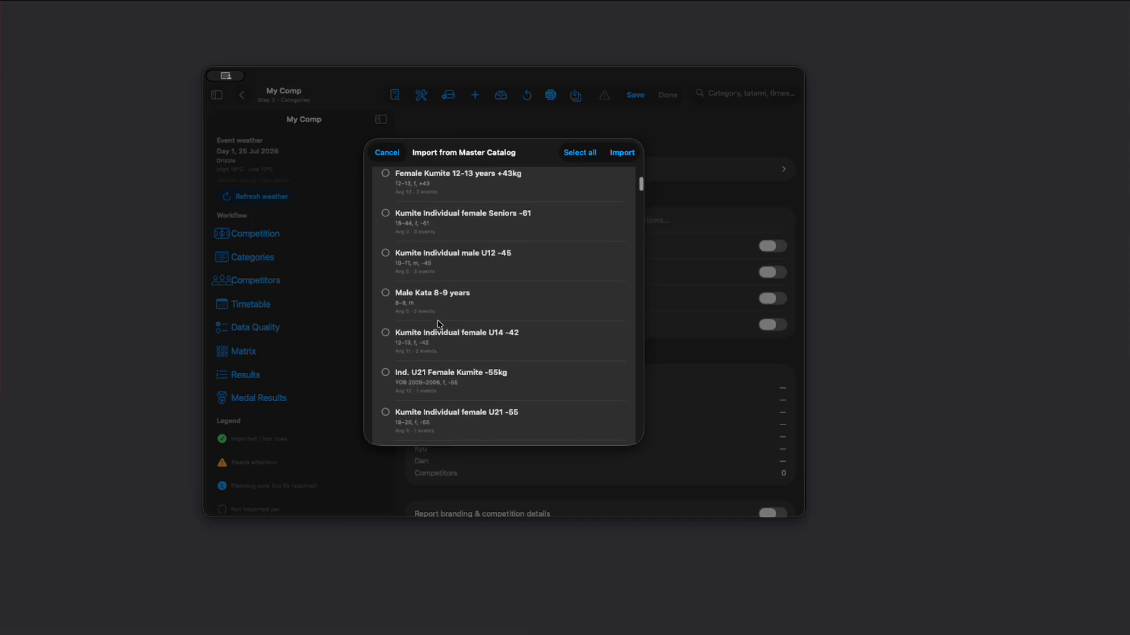
{"action": "left_click", "coordinate": [392, 297]}
{"action": "left_click", "coordinate": [393, 338]}
{"action": "left_click", "coordinate": [392, 374]}
{"action": "scroll", "coordinate": [388, 365], "scroll_direction": "down", "scroll_amount": 2}
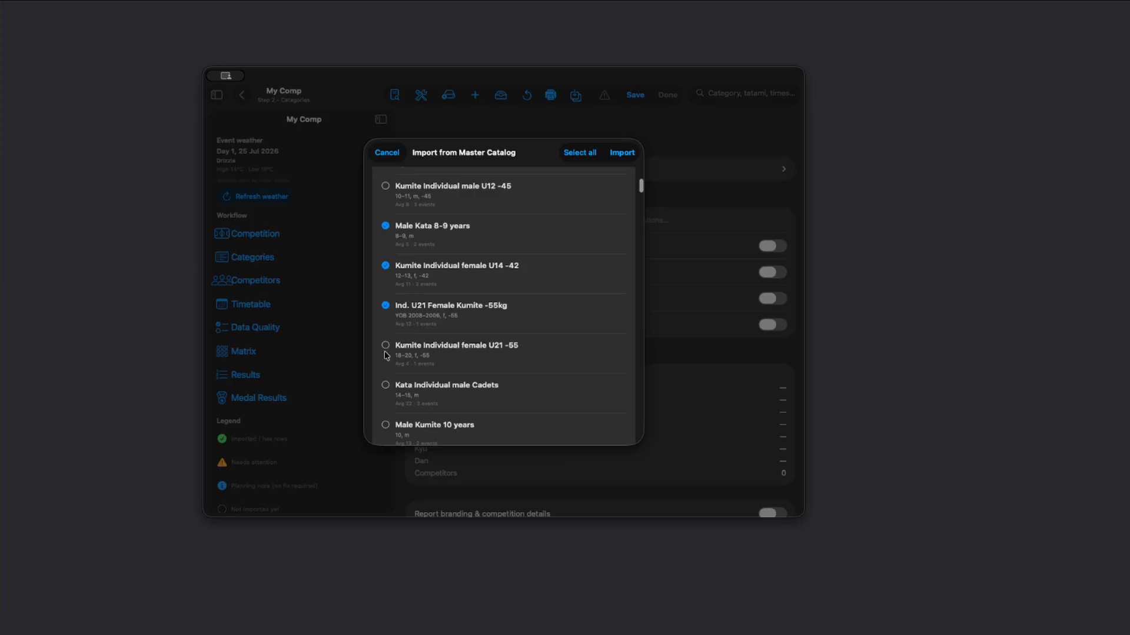
{"action": "scroll", "coordinate": [509, 234], "scroll_direction": "up", "scroll_amount": 10}
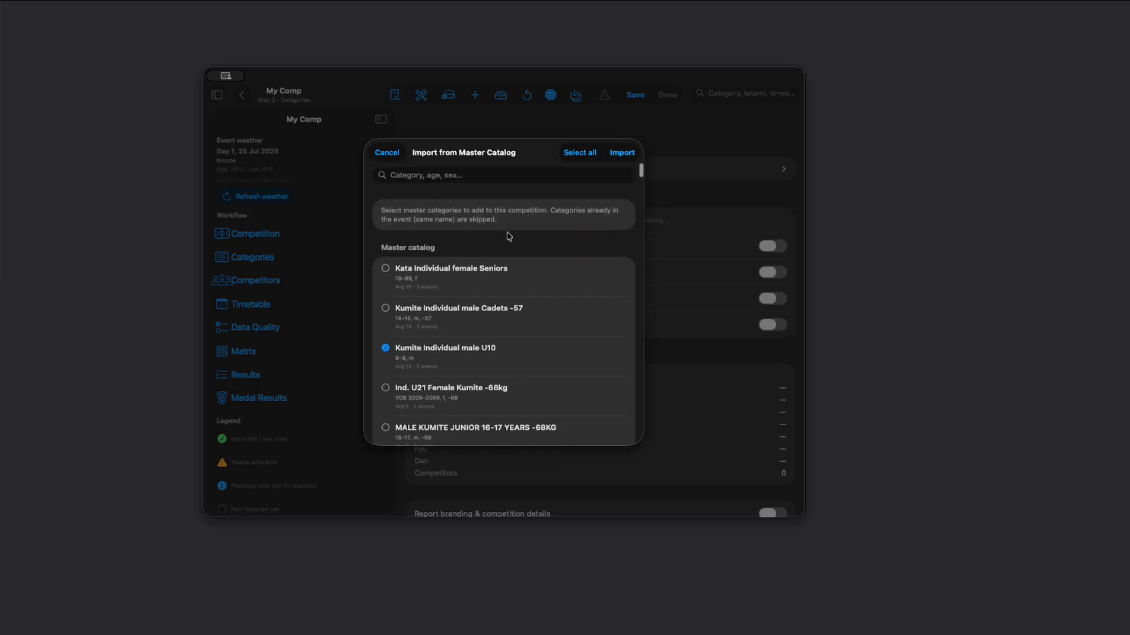
{"action": "left_click", "coordinate": [615, 154]}
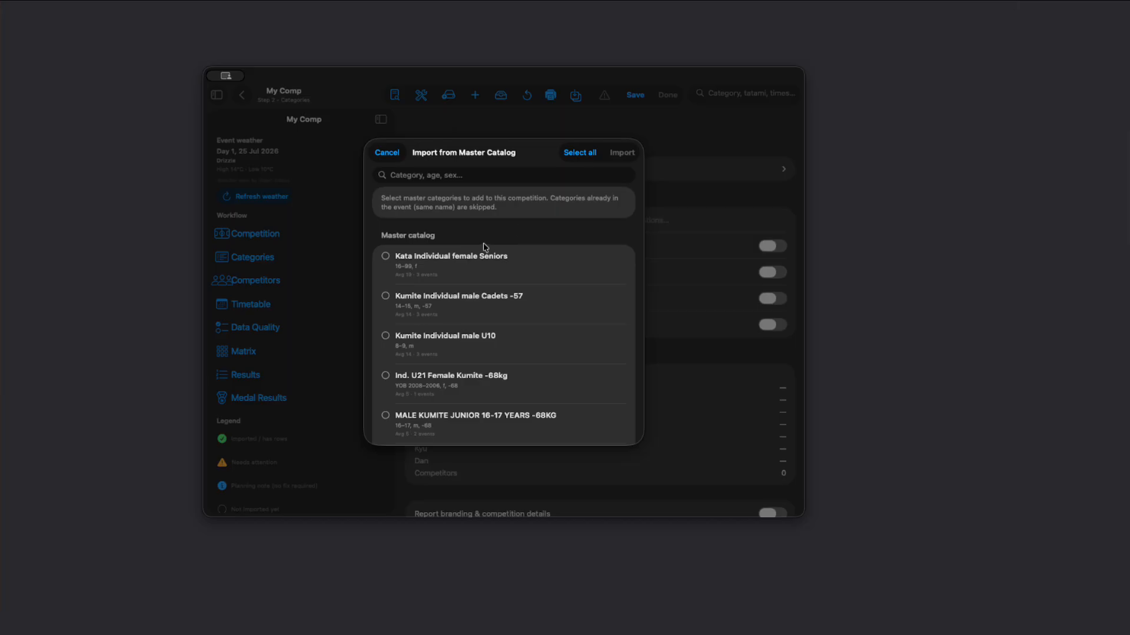
{"action": "scroll", "coordinate": [569, 295], "scroll_direction": "down", "scroll_amount": 10}
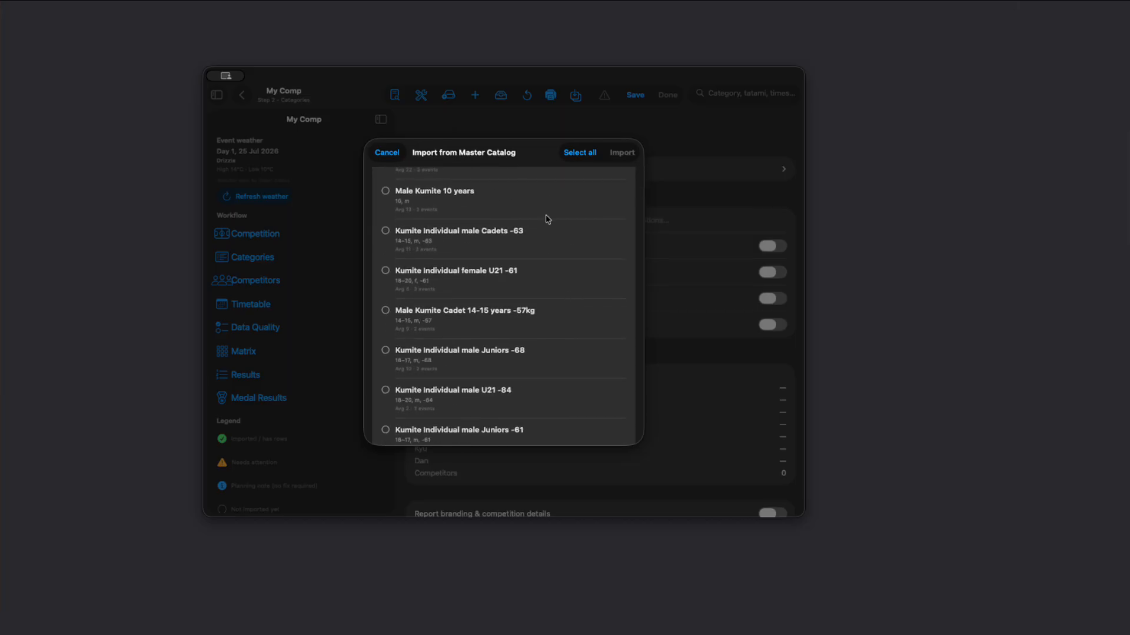
{"action": "scroll", "coordinate": [491, 302], "scroll_direction": "down", "scroll_amount": 5}
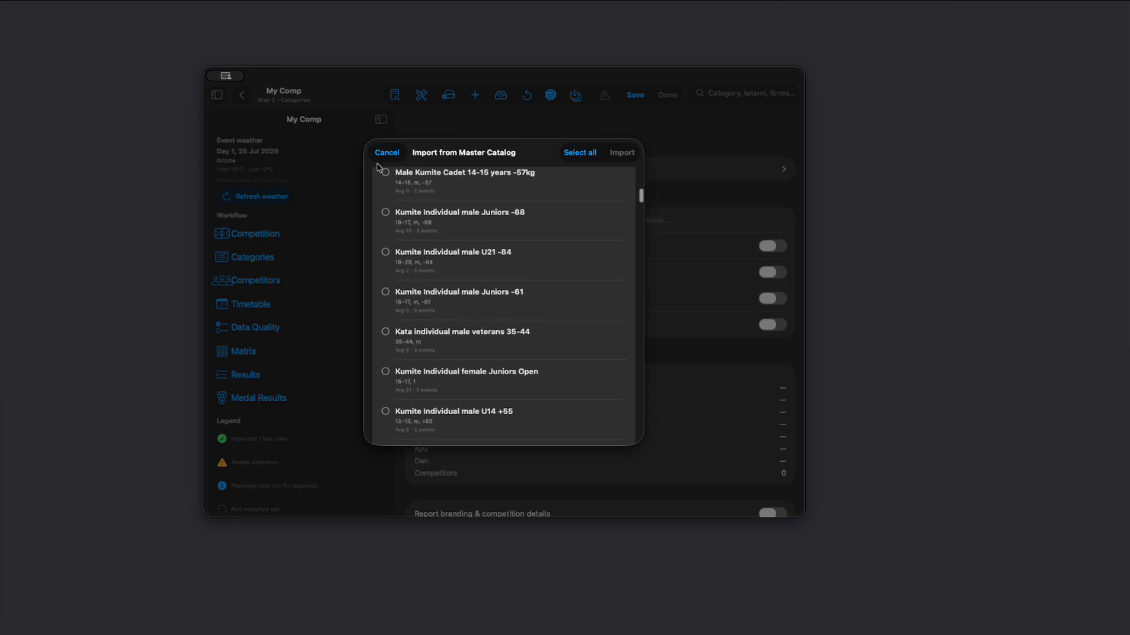
{"action": "scroll", "coordinate": [382, 164], "scroll_direction": "up", "scroll_amount": 15}
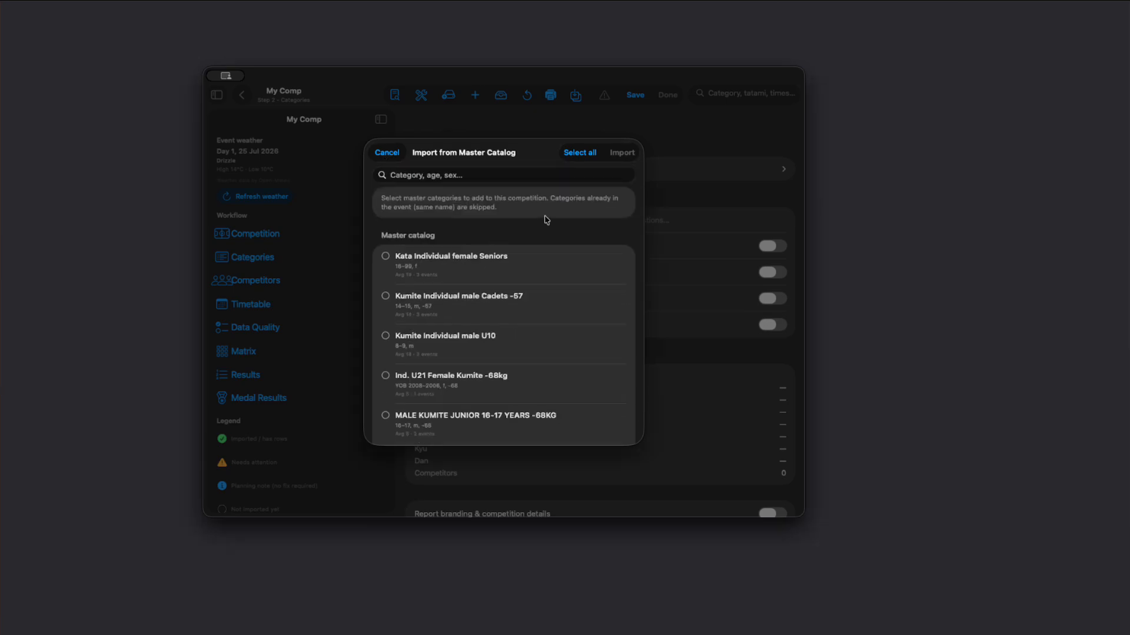
{"action": "scroll", "coordinate": [532, 232], "scroll_direction": "down", "scroll_amount": 5}
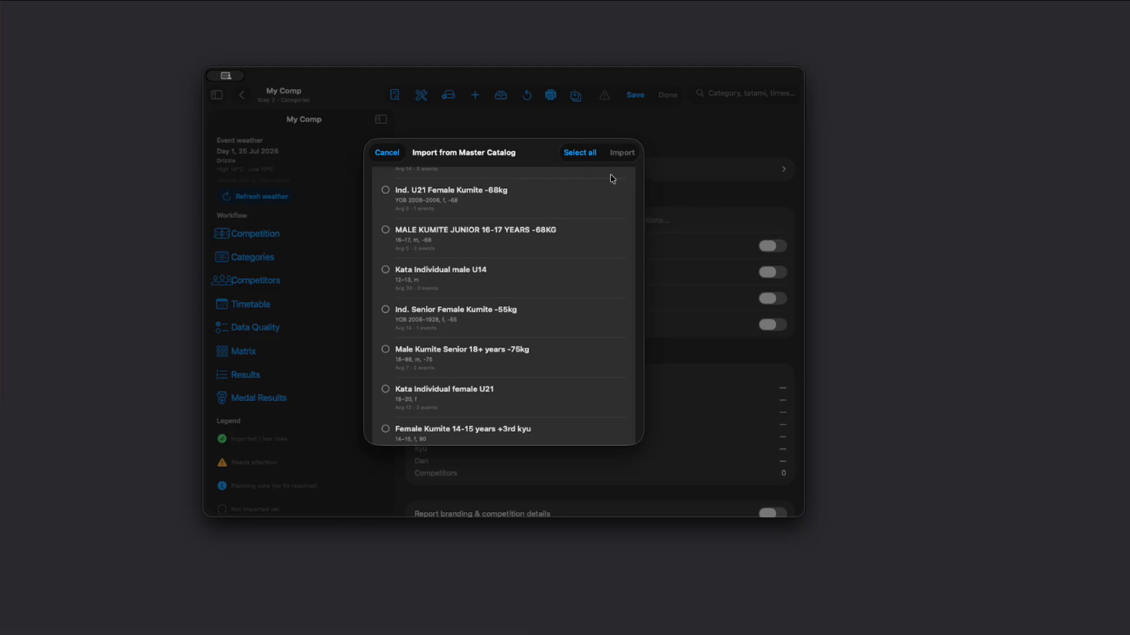
{"action": "left_click", "coordinate": [391, 153]}
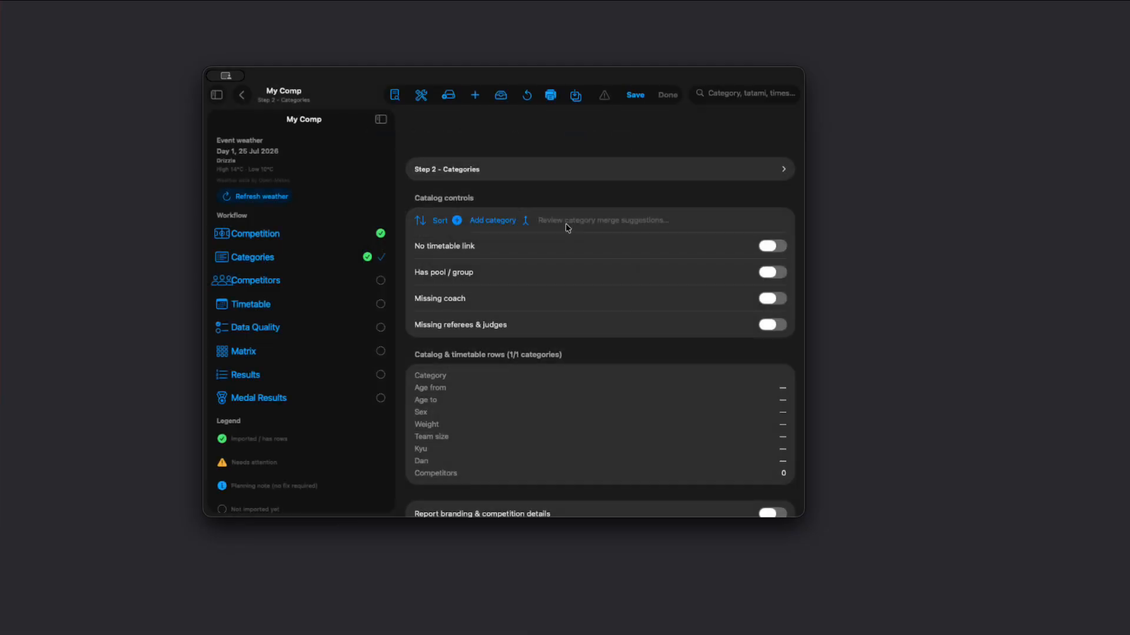
{"action": "scroll", "coordinate": [543, 337], "scroll_direction": "up", "scroll_amount": 2}
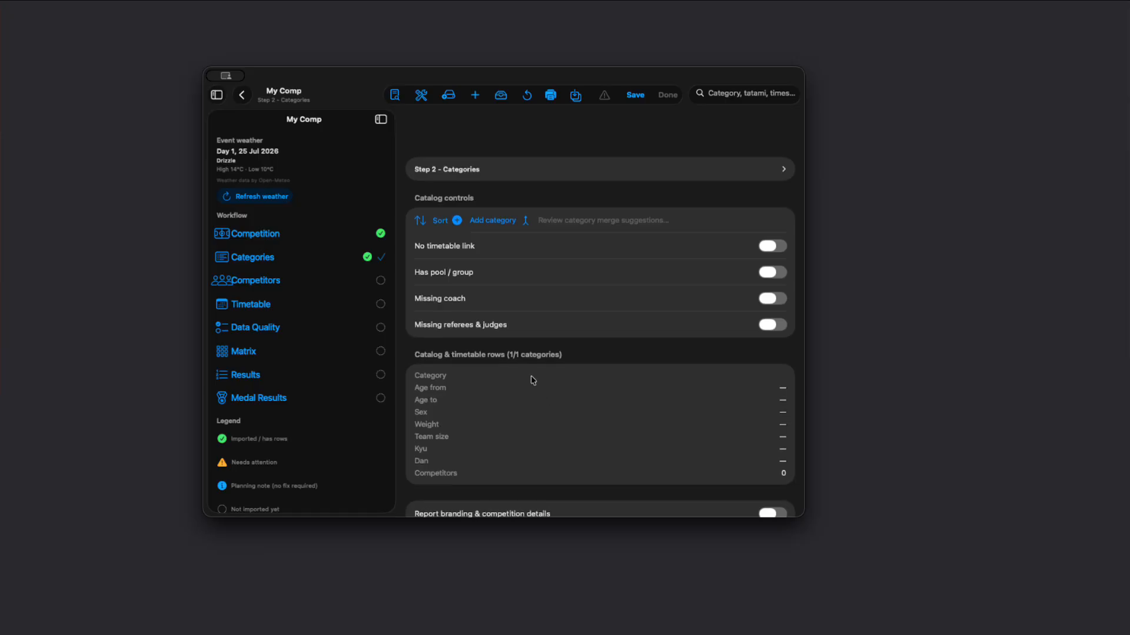
Step: Import Kumite Individual male Cadets -57, Ind. U21 Female Kumite -68kg and MALE KUMITE JUNIOR 16-17 YEARS -68KG from the Master Catalog into My Comp
{"action": "left_click", "coordinate": [448, 97]}
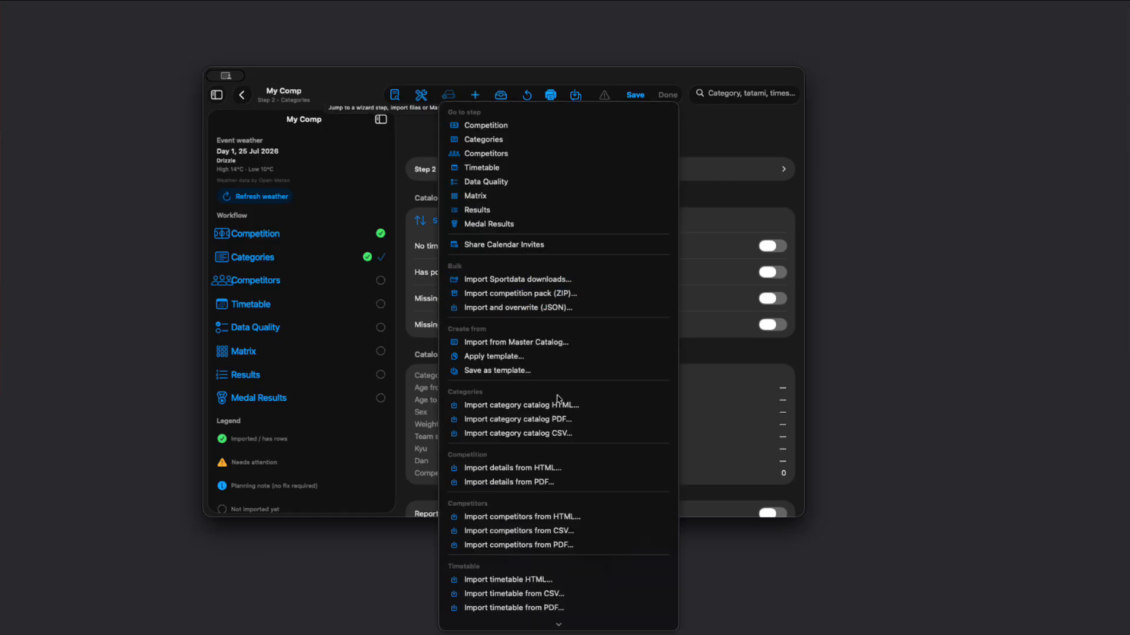
{"action": "left_click", "coordinate": [559, 342]}
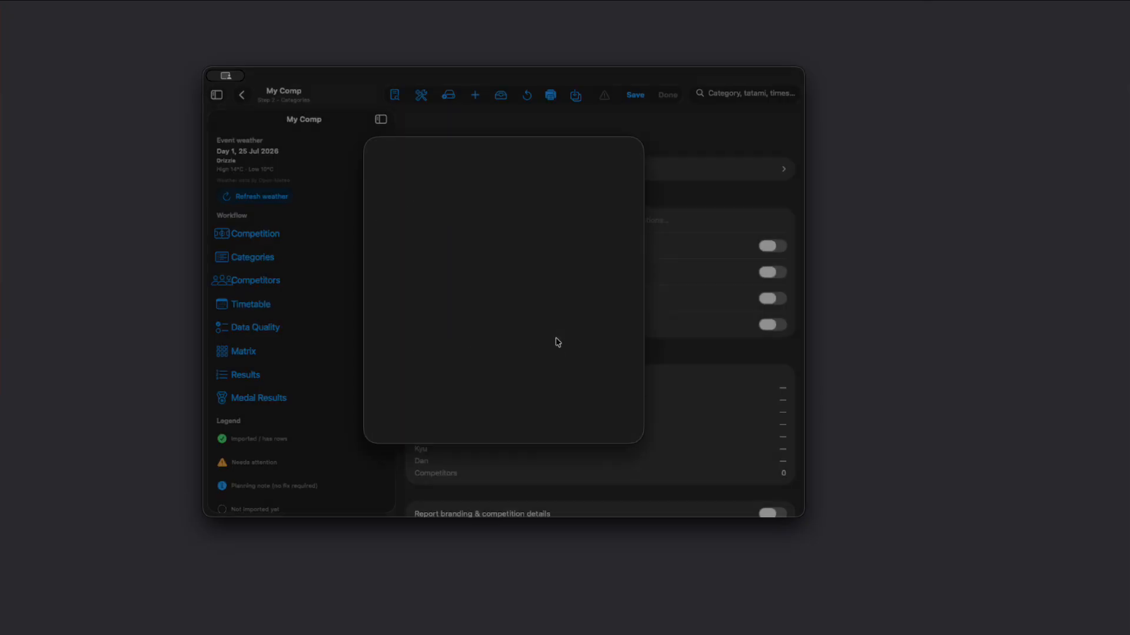
{"action": "left_click", "coordinate": [386, 297]}
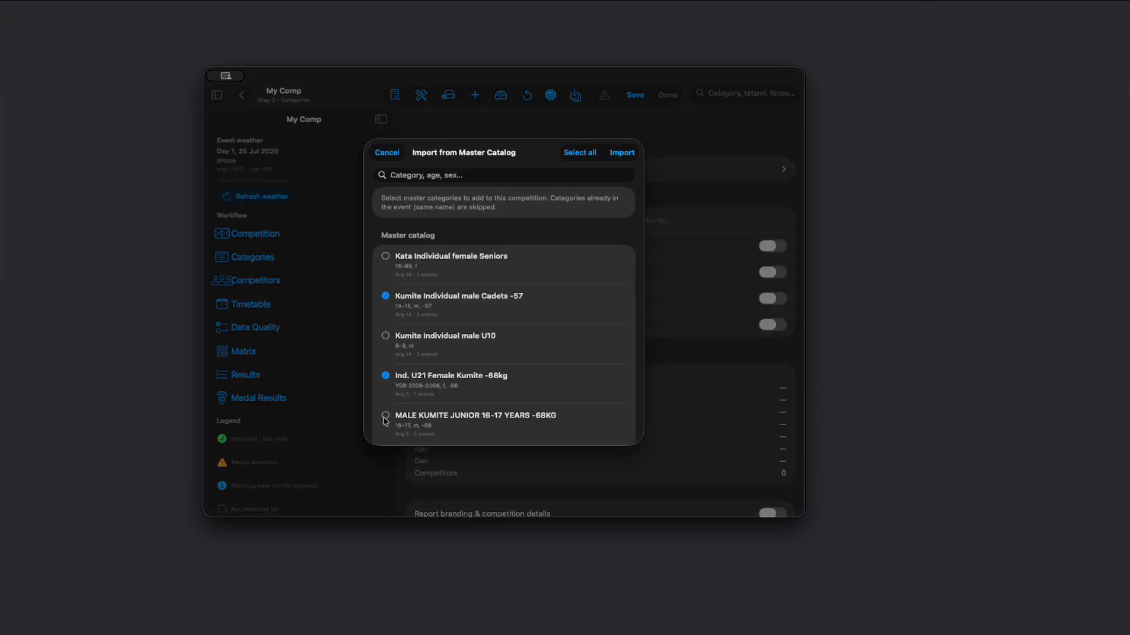
{"action": "scroll", "coordinate": [545, 341], "scroll_direction": "down", "scroll_amount": 3}
{"action": "left_click", "coordinate": [612, 153]}
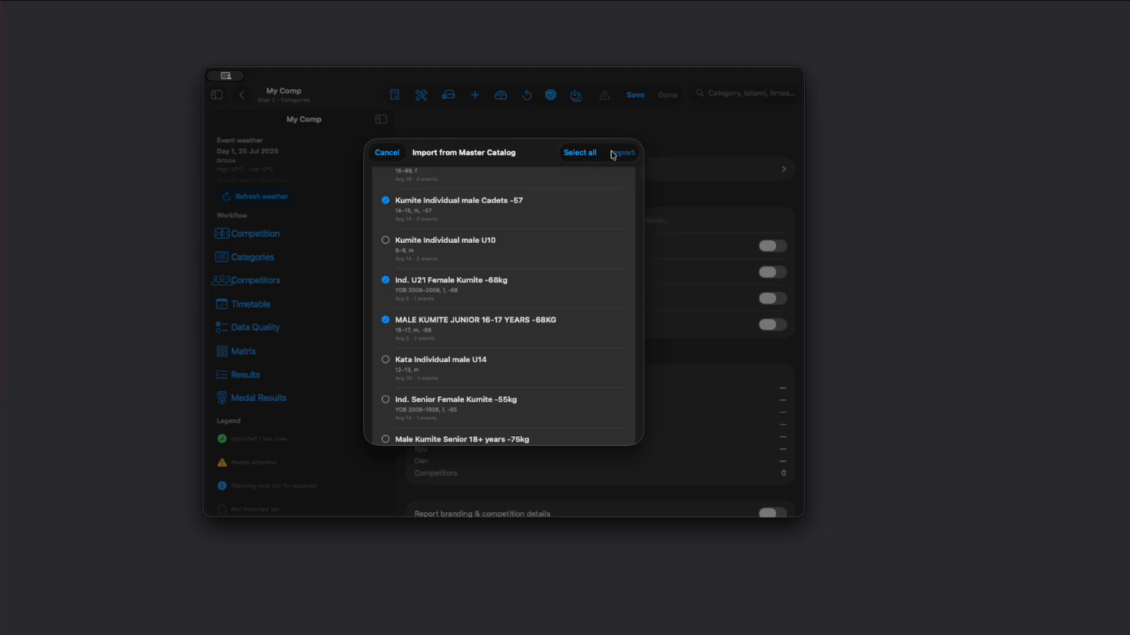
Step: Check the imported category rows and examine the unnamed category's match time, demonstration, draw and timetable planning settings without changing them
{"action": "scroll", "coordinate": [584, 418], "scroll_direction": "down", "scroll_amount": 5}
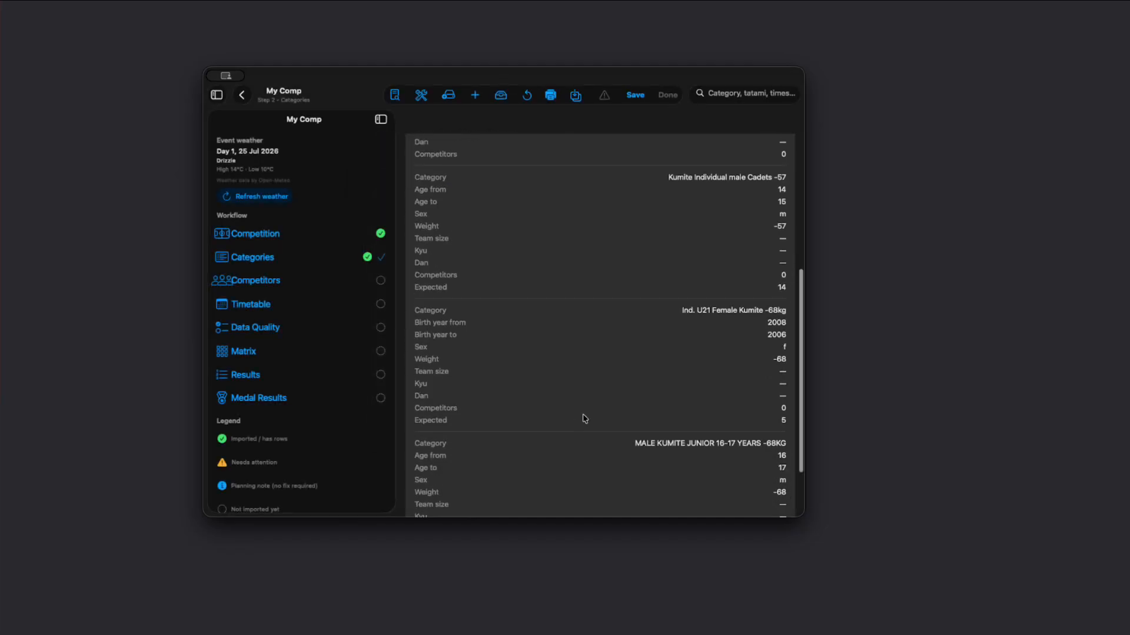
{"action": "scroll", "coordinate": [560, 320], "scroll_direction": "up", "scroll_amount": 3}
{"action": "scroll", "coordinate": [560, 320], "scroll_direction": "down", "scroll_amount": 5}
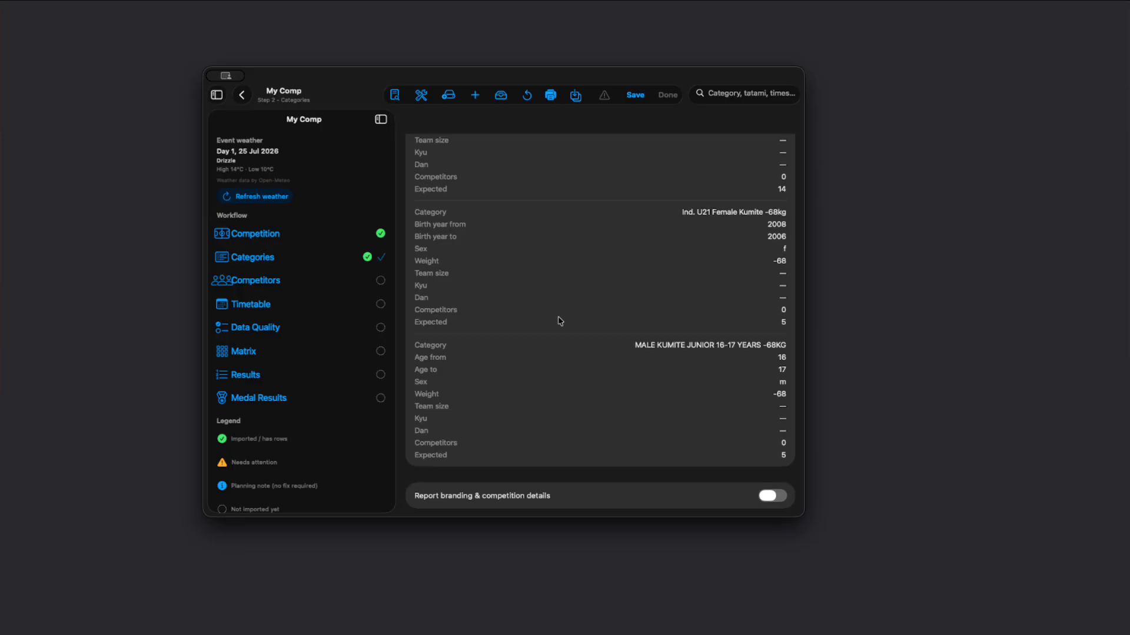
{"action": "scroll", "coordinate": [560, 320], "scroll_direction": "up", "scroll_amount": 4}
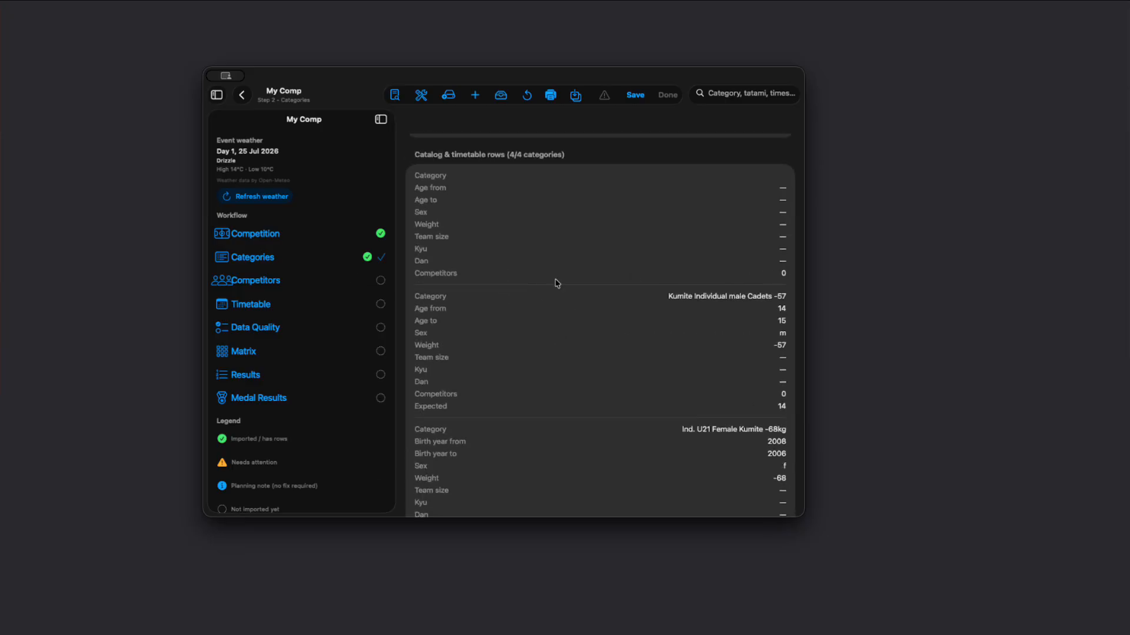
{"action": "left_click", "coordinate": [436, 275]}
{"action": "left_click", "coordinate": [437, 276]}
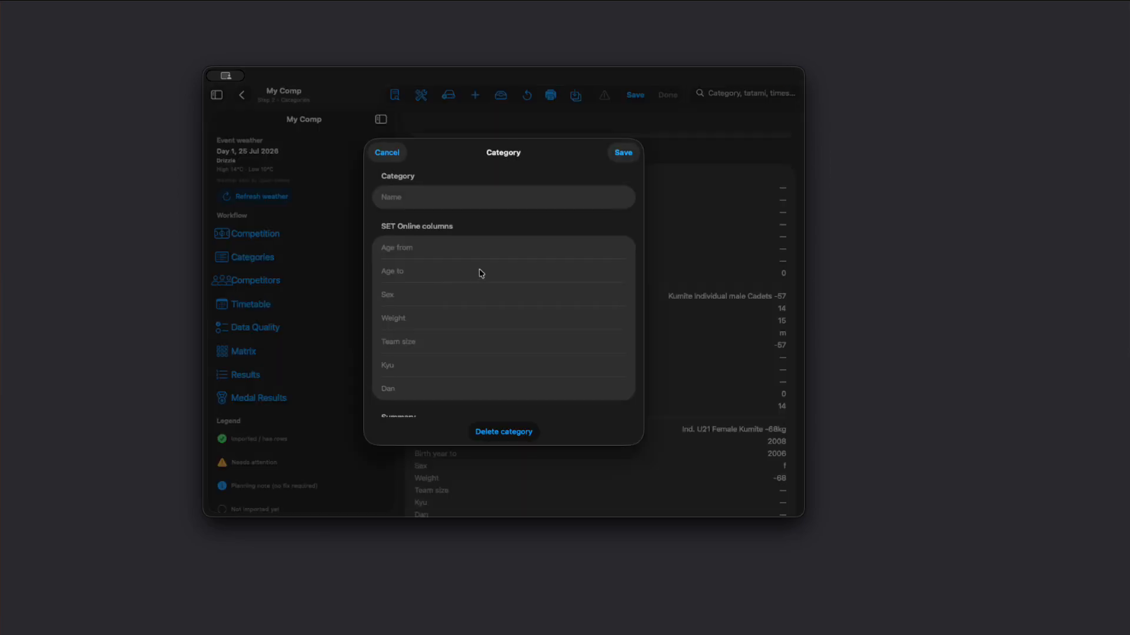
{"action": "scroll", "coordinate": [459, 312], "scroll_direction": "down", "scroll_amount": 10}
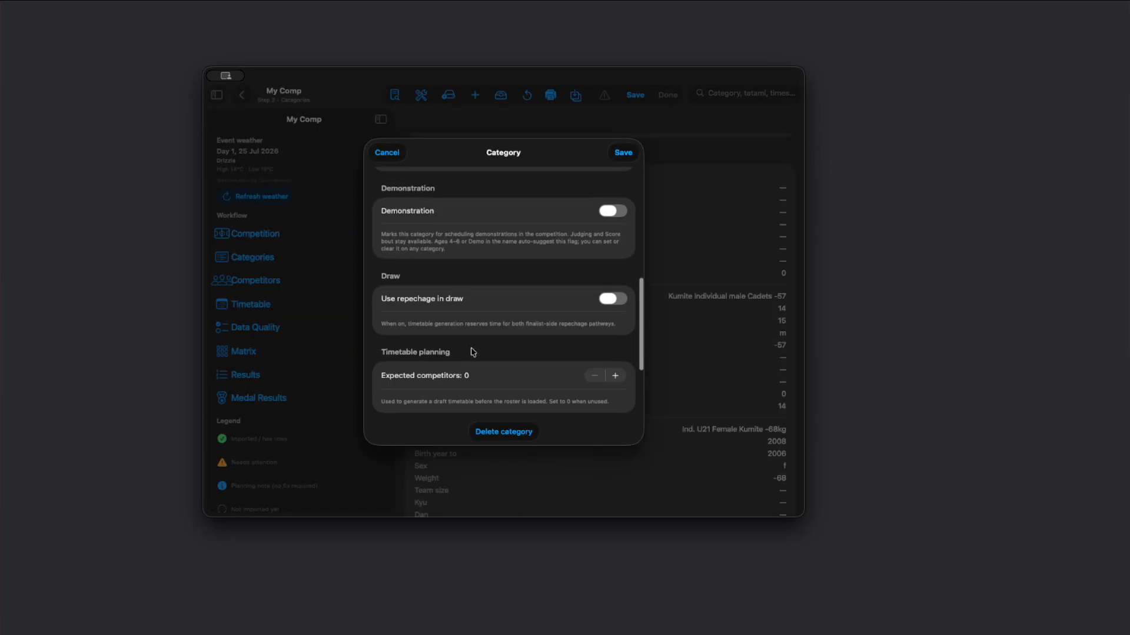
{"action": "scroll", "coordinate": [473, 352], "scroll_direction": "down", "scroll_amount": 3}
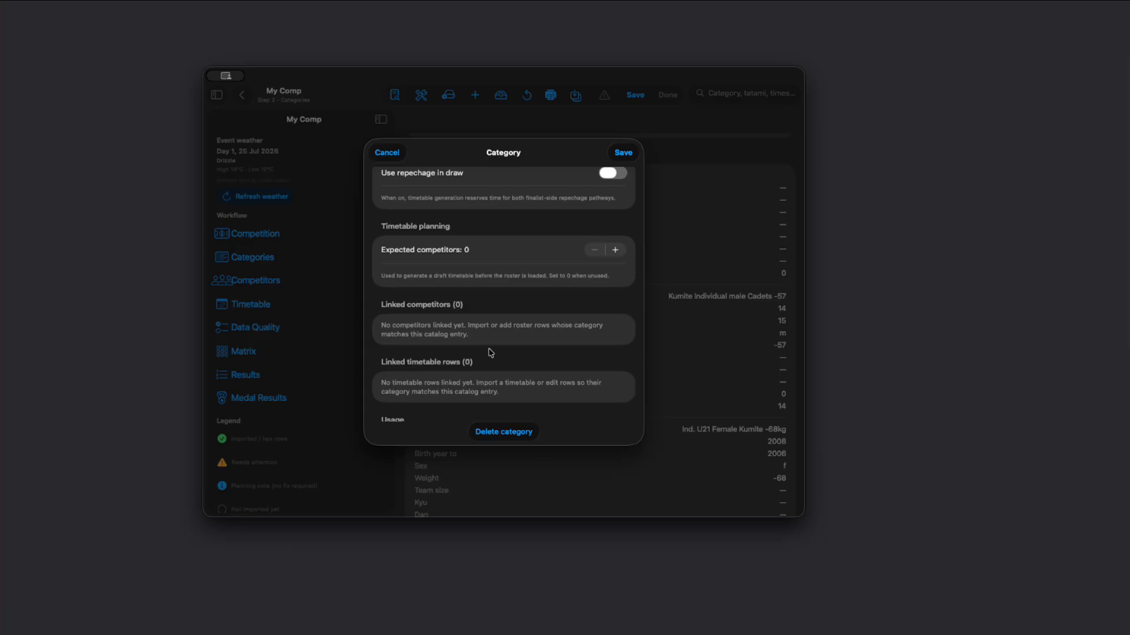
{"action": "scroll", "coordinate": [490, 353], "scroll_direction": "up", "scroll_amount": 5}
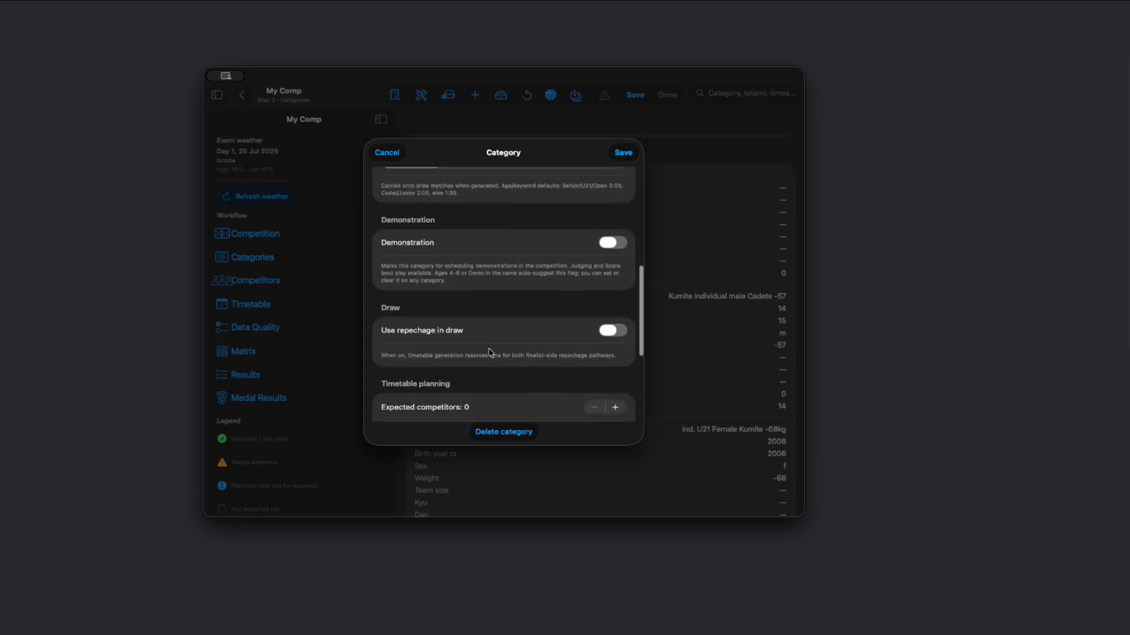
{"action": "scroll", "coordinate": [490, 352], "scroll_direction": "up", "scroll_amount": 6}
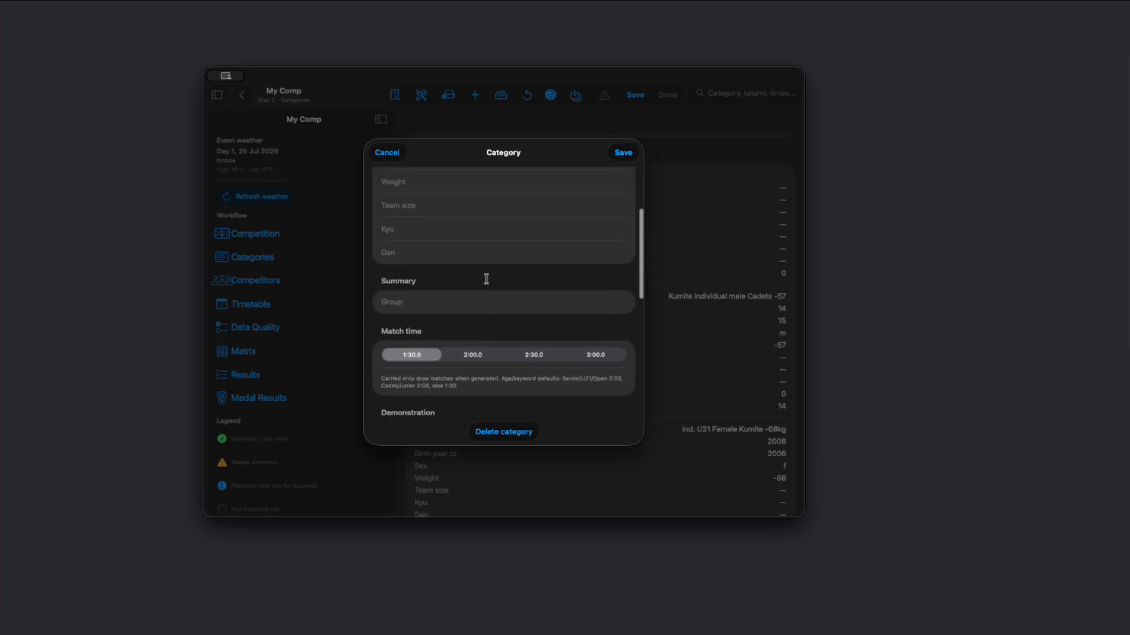
{"action": "scroll", "coordinate": [486, 306], "scroll_direction": "down", "scroll_amount": 10}
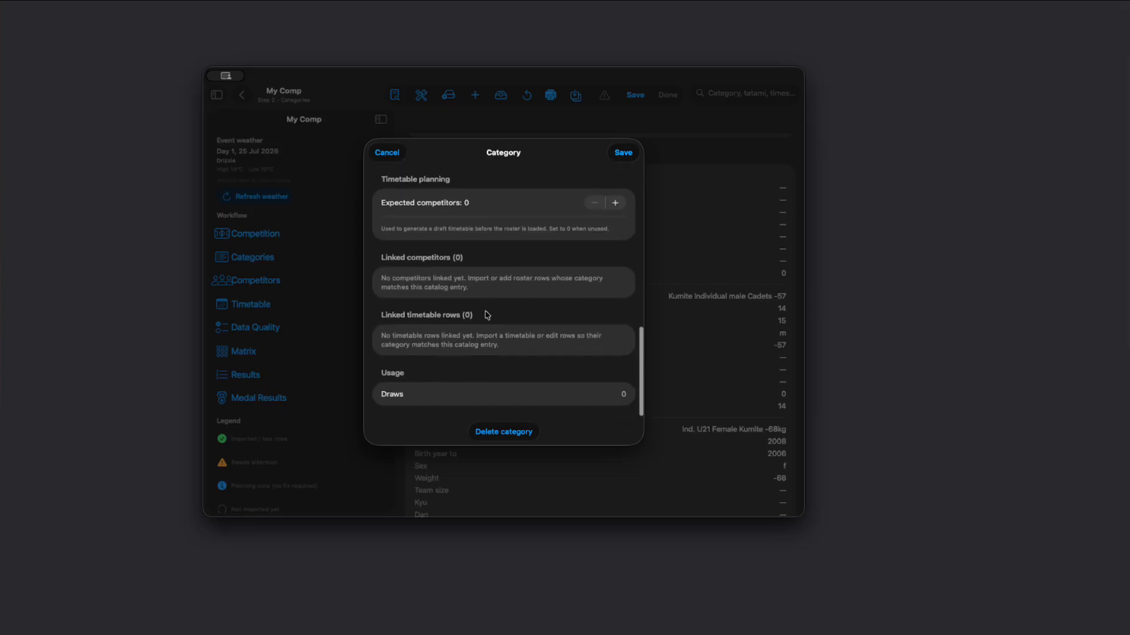
{"action": "left_click", "coordinate": [386, 154]}
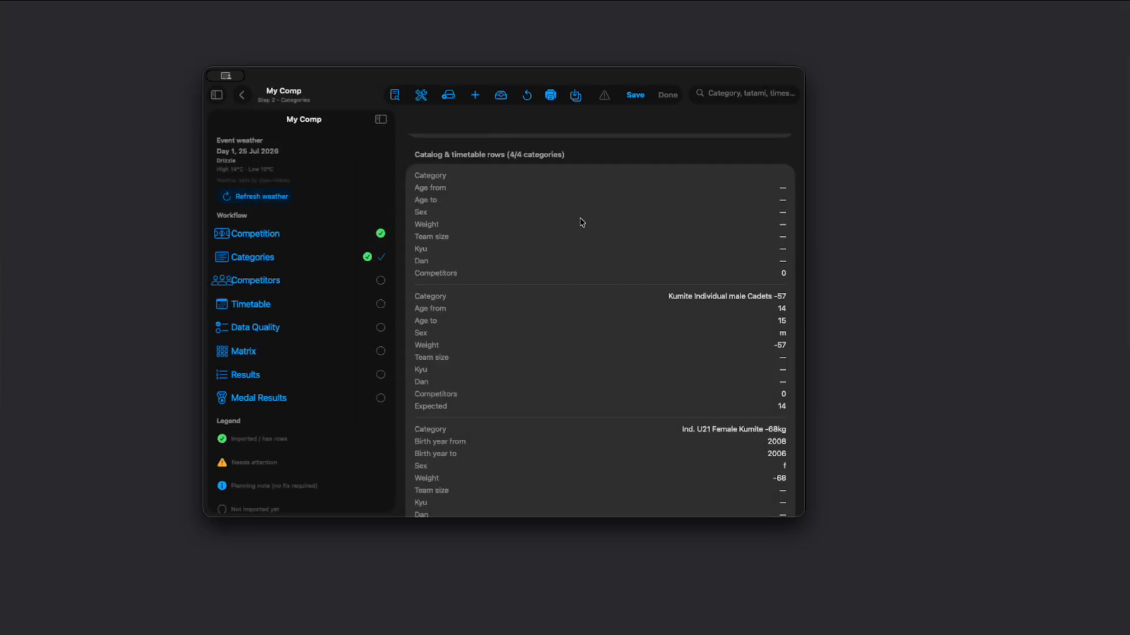
Step: Review the match time, draw and expected competitor settings of Kumite Individual male Cadets -57 and save the category
{"action": "left_click", "coordinate": [480, 343]}
{"action": "scroll", "coordinate": [465, 336], "scroll_direction": "down", "scroll_amount": 5}
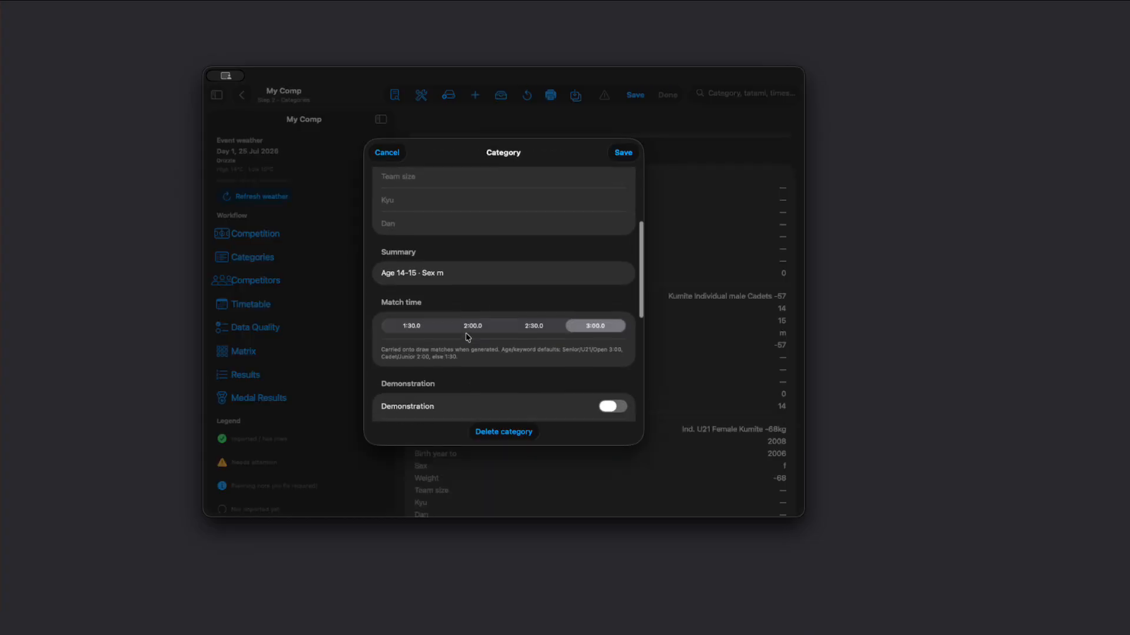
{"action": "scroll", "coordinate": [490, 360], "scroll_direction": "down", "scroll_amount": 5}
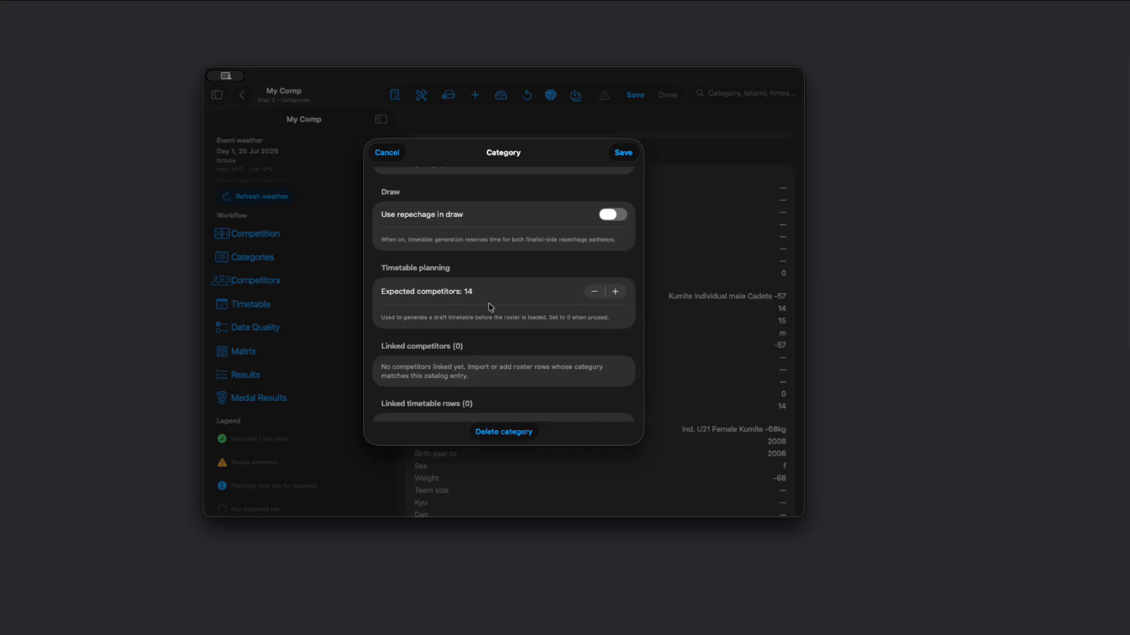
{"action": "scroll", "coordinate": [490, 306], "scroll_direction": "up", "scroll_amount": 10}
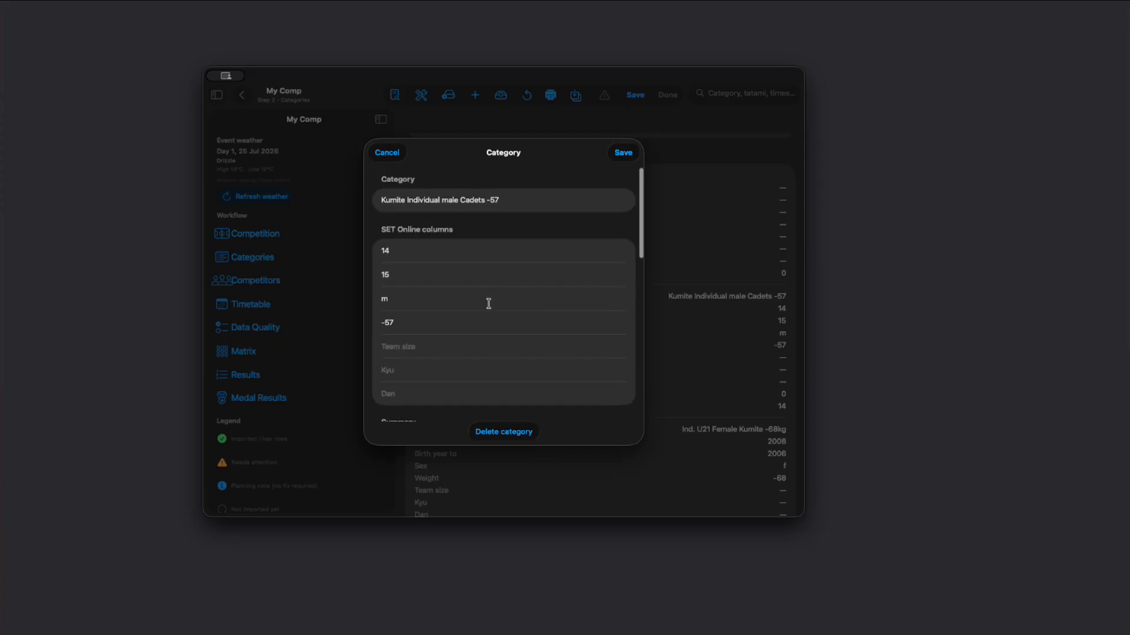
{"action": "left_click", "coordinate": [622, 153]}
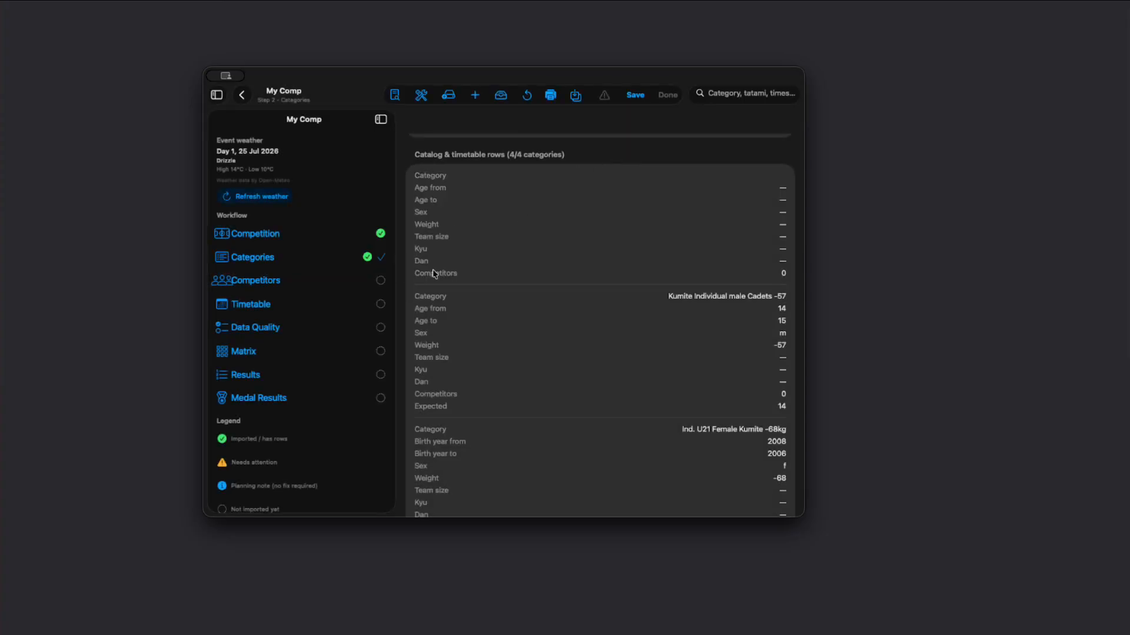
Step: Go to My Comp's Timetable step, open the timetable generation settings and generate a preview
{"action": "scroll", "coordinate": [542, 378], "scroll_direction": "down", "scroll_amount": 7}
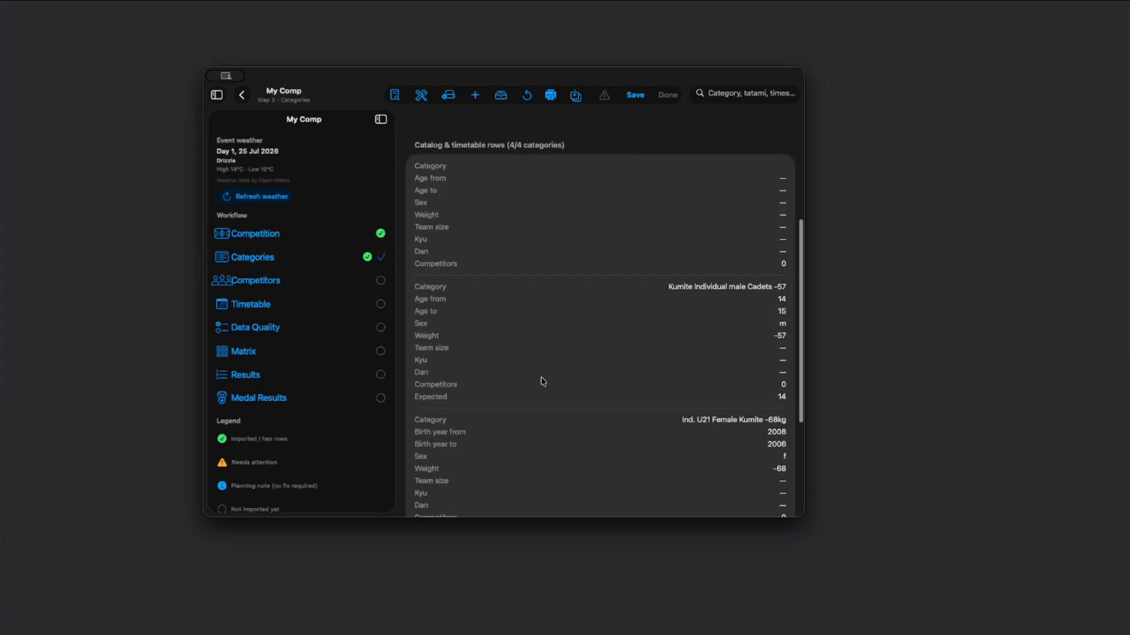
{"action": "left_click", "coordinate": [257, 305]}
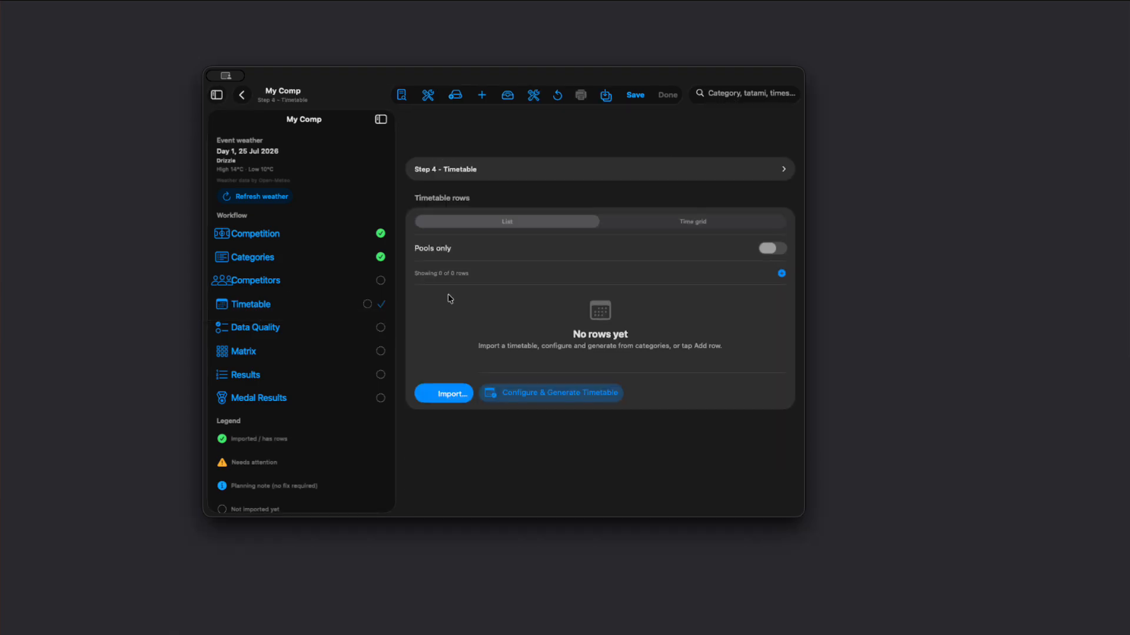
{"action": "left_click", "coordinate": [565, 393]}
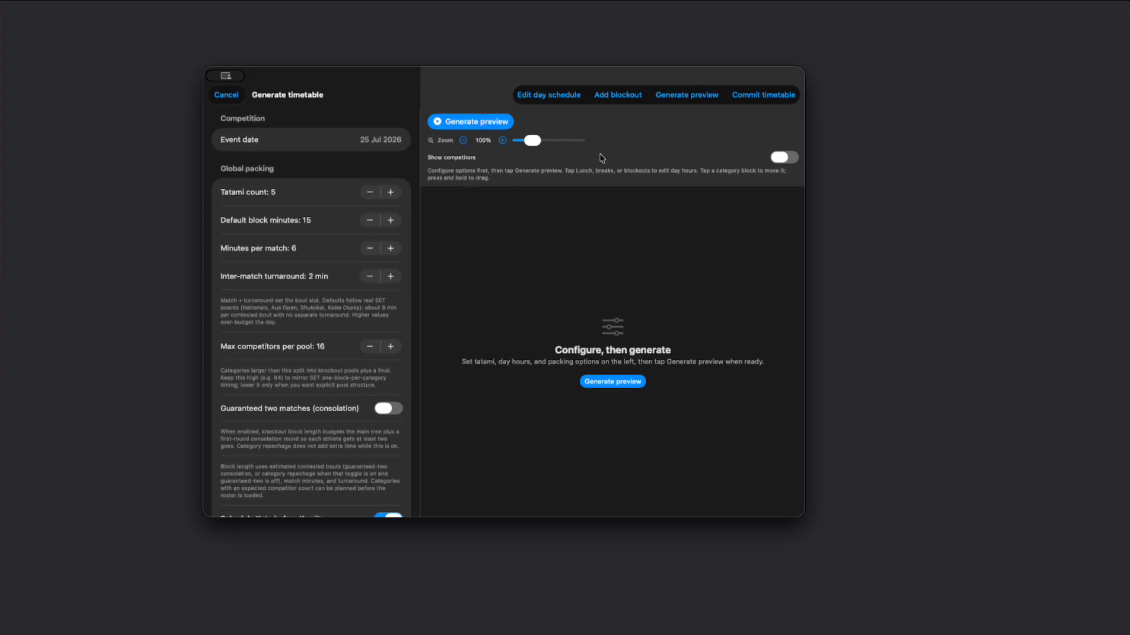
{"action": "left_click", "coordinate": [472, 124]}
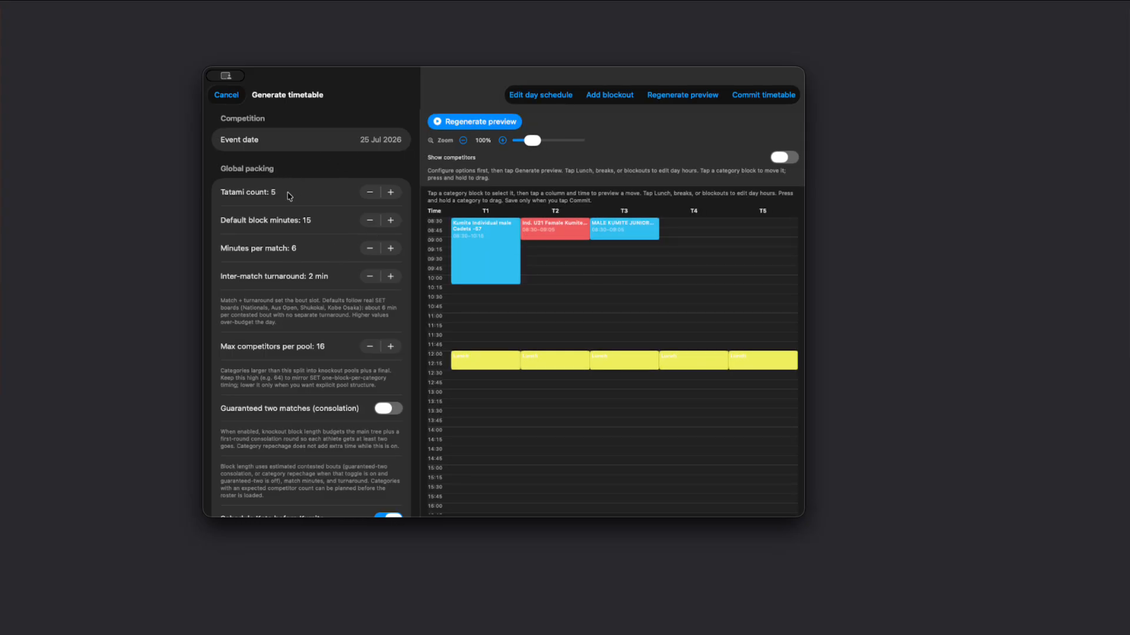
Step: Regenerate the timetable preview with a tatami count of 2, and again with a tatami count of 1
{"action": "left_click", "coordinate": [367, 193]}
{"action": "left_click", "coordinate": [369, 194]}
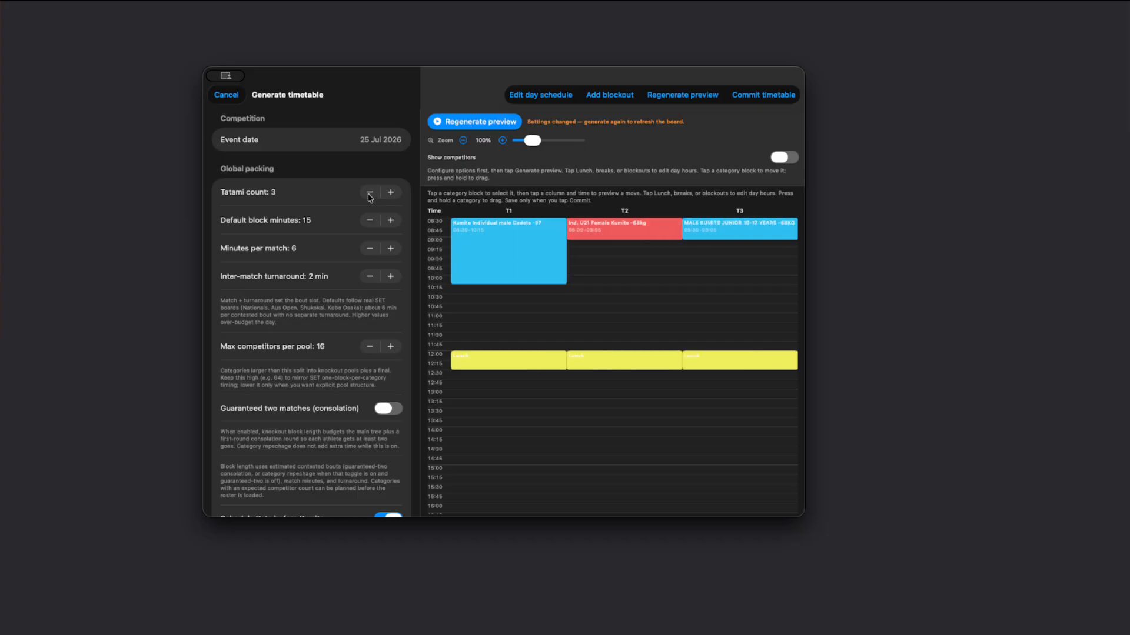
{"action": "left_click", "coordinate": [371, 193]}
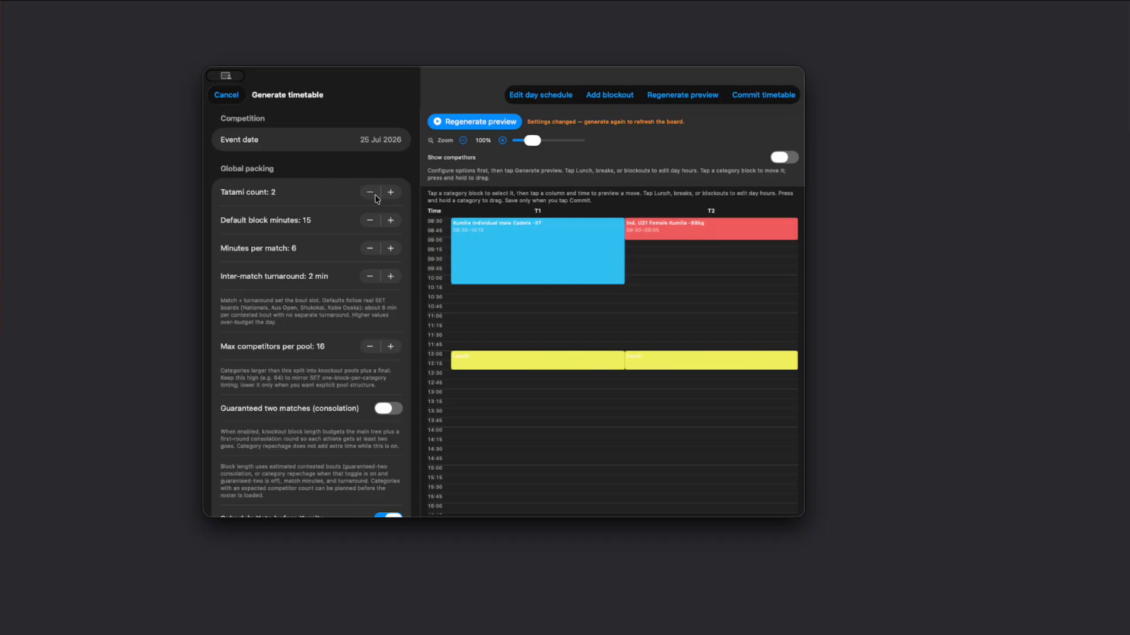
{"action": "scroll", "coordinate": [557, 323], "scroll_direction": "down", "scroll_amount": 2}
{"action": "scroll", "coordinate": [561, 325], "scroll_direction": "up", "scroll_amount": 3}
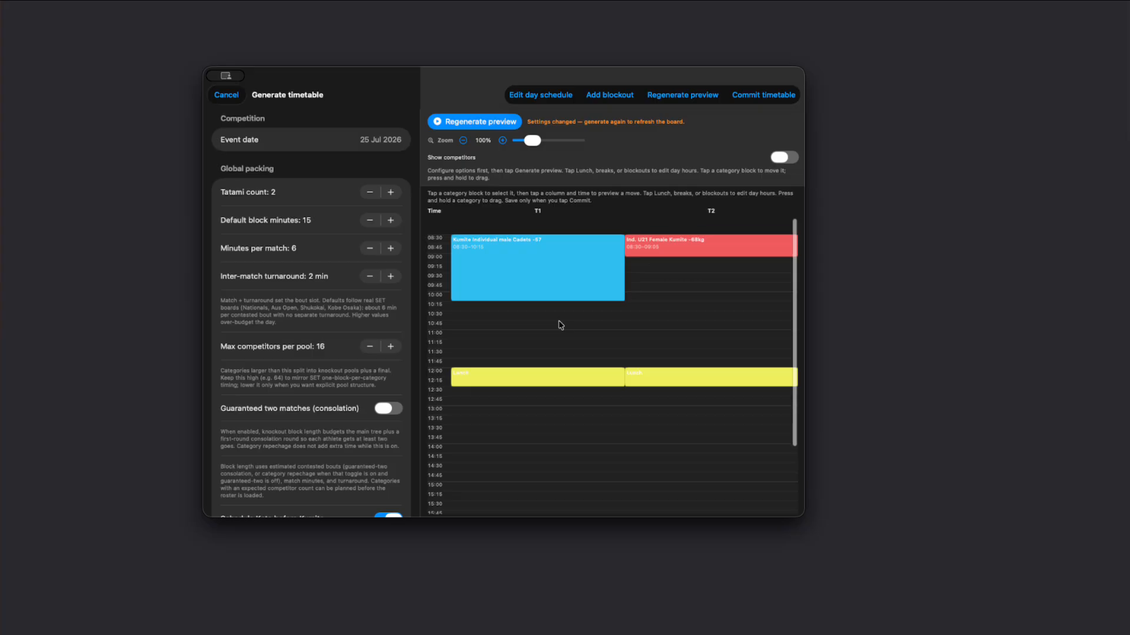
{"action": "left_click", "coordinate": [489, 120]}
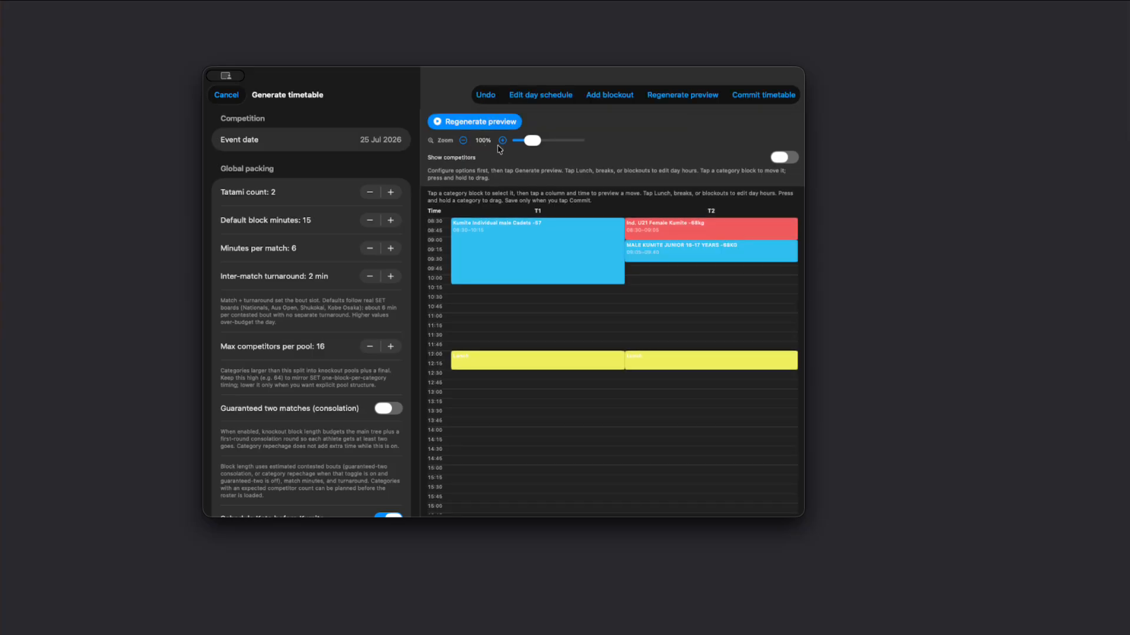
{"action": "left_click", "coordinate": [375, 194]}
{"action": "left_click", "coordinate": [478, 122]}
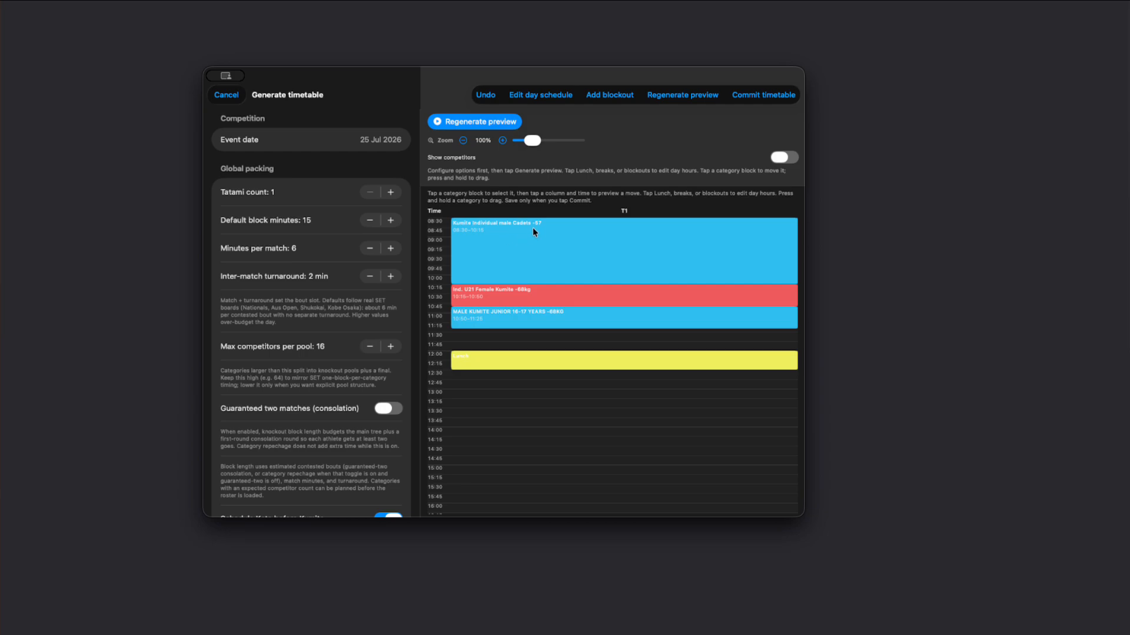
Step: Preview moving the Kumite Individual male Cadets -57 block on tatami T1 to 09:05, and again to 12:30 after lunch
{"action": "left_click", "coordinate": [492, 246]}
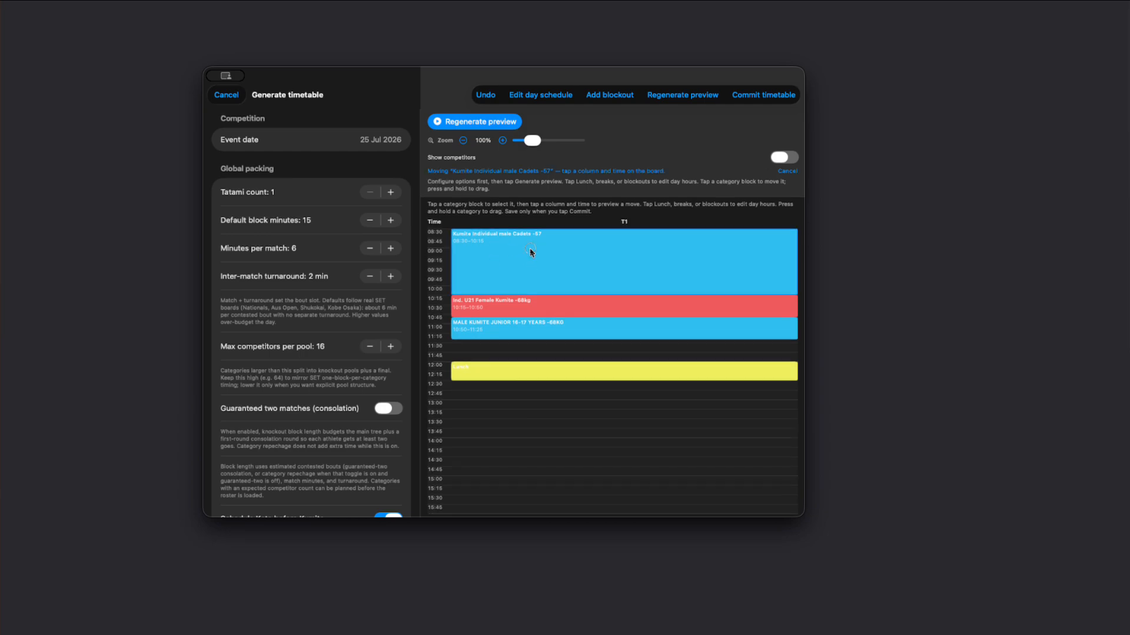
{"action": "left_click", "coordinate": [529, 249]}
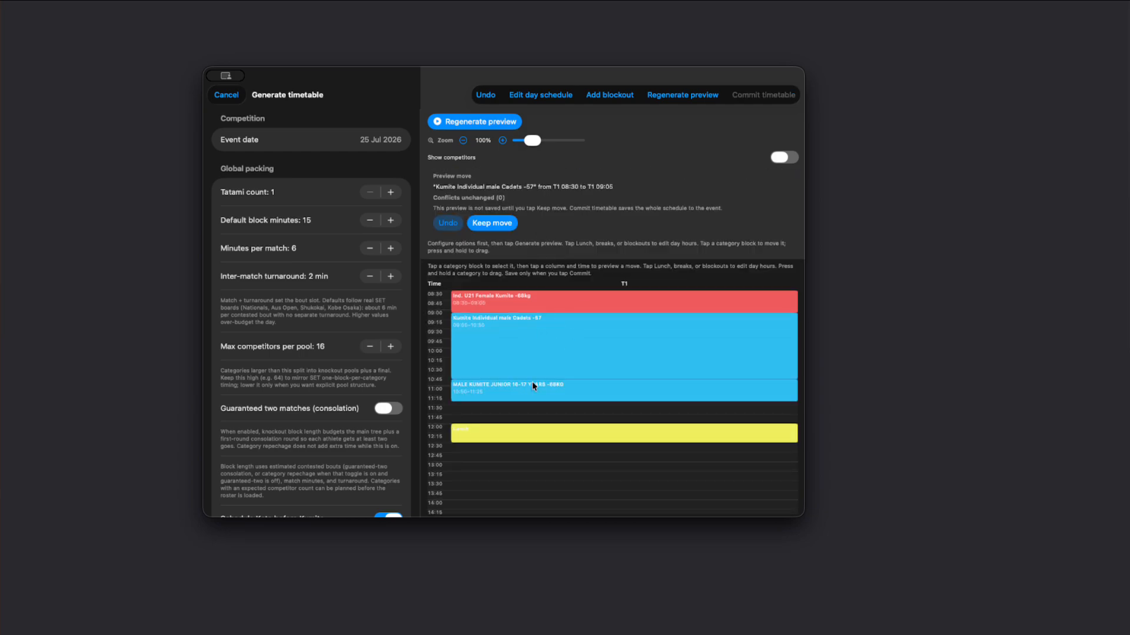
{"action": "left_click_drag", "start_coordinate": [535, 316], "coordinate": [536, 386]}
{"action": "scroll", "coordinate": [532, 406], "scroll_direction": "down", "scroll_amount": 4}
{"action": "scroll", "coordinate": [525, 345], "scroll_direction": "up", "scroll_amount": 4}
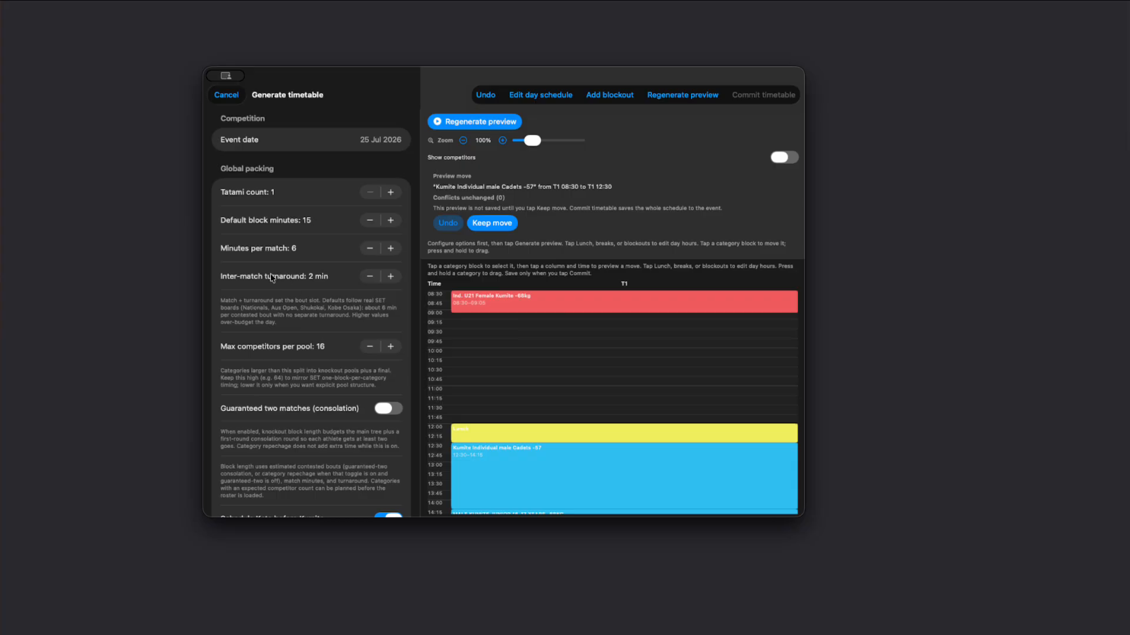
Step: Set the inter-match turnaround to 1 min and the minutes per match to 5, and regenerate the timetable preview
{"action": "left_click", "coordinate": [370, 277]}
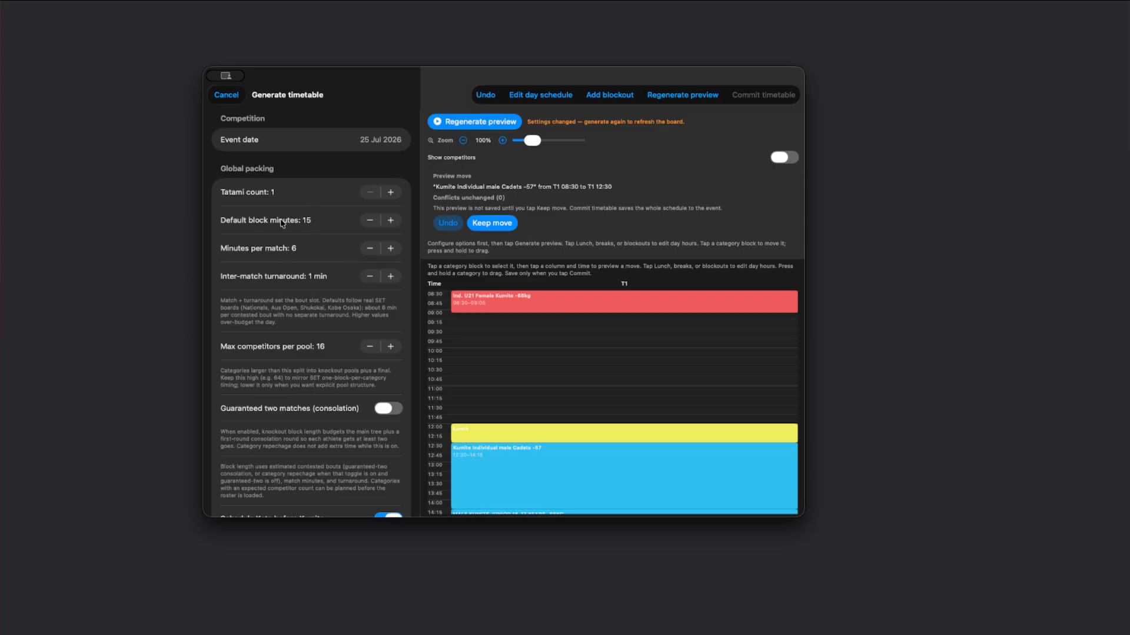
{"action": "left_click", "coordinate": [369, 250]}
{"action": "left_click", "coordinate": [479, 122]}
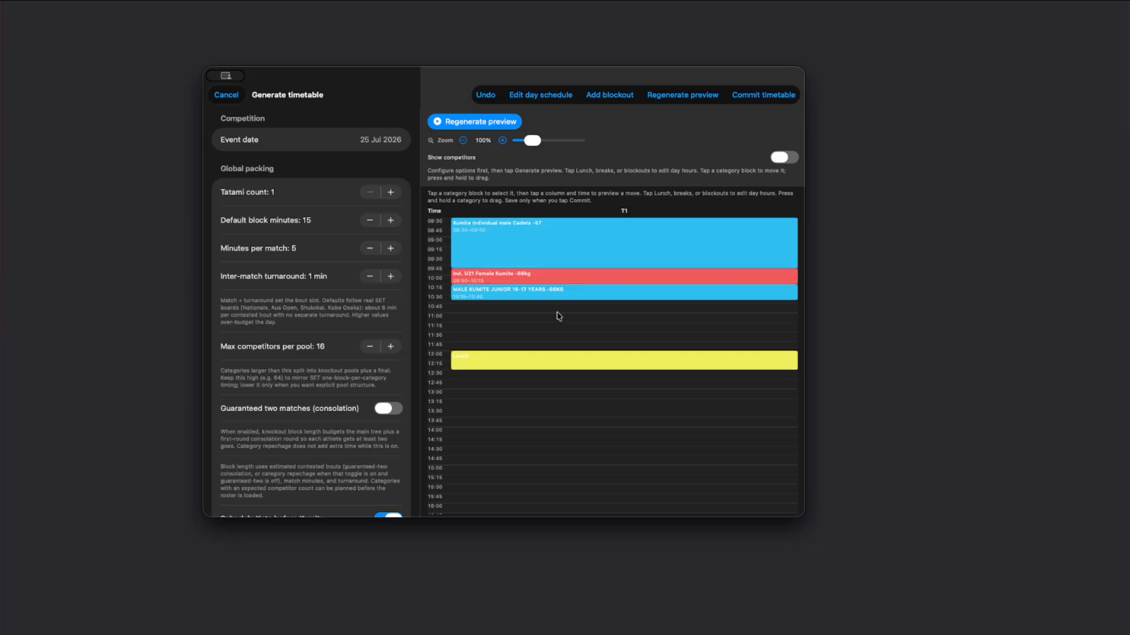
Step: Look through the remaining packing options and switch Enforce category separation on and back off
{"action": "scroll", "coordinate": [295, 390], "scroll_direction": "down", "scroll_amount": 3}
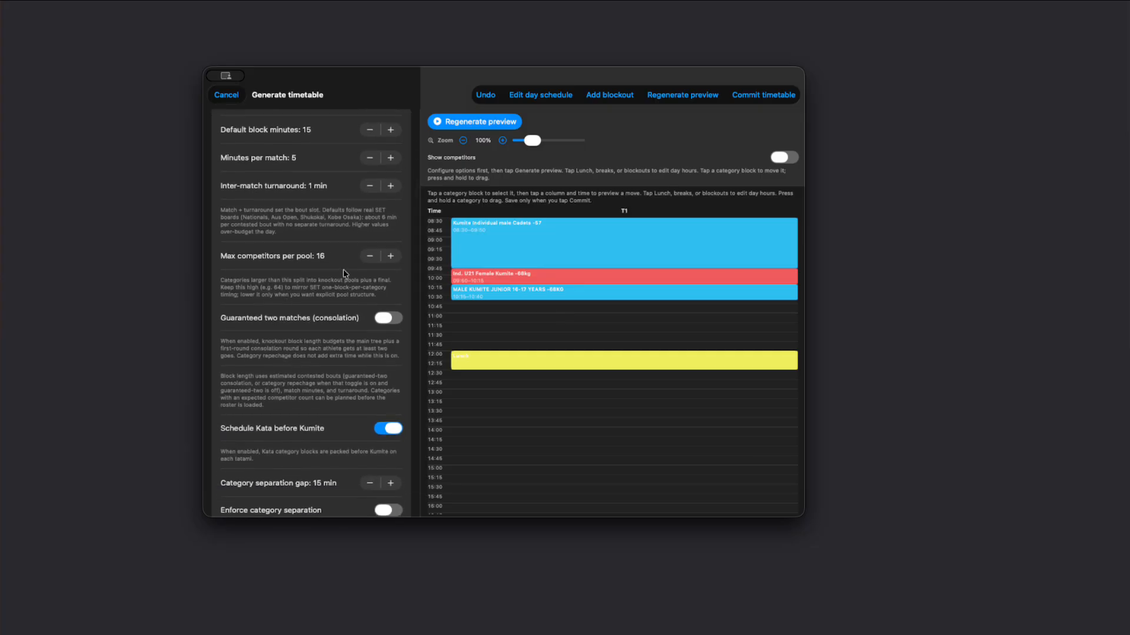
{"action": "scroll", "coordinate": [343, 269], "scroll_direction": "down", "scroll_amount": 3}
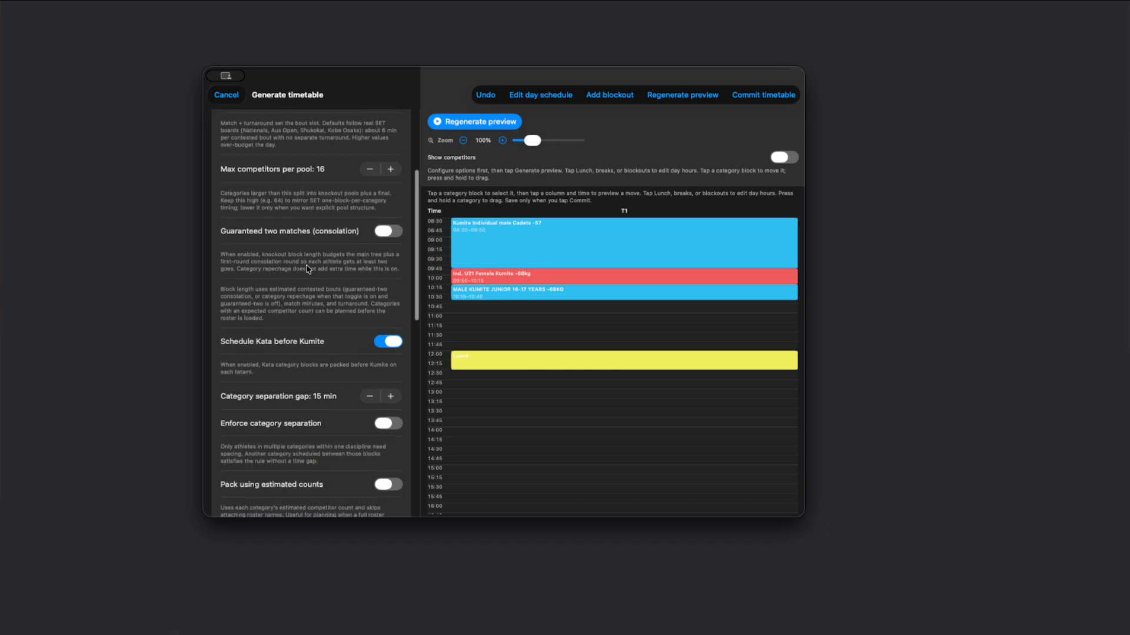
{"action": "scroll", "coordinate": [320, 325], "scroll_direction": "down", "scroll_amount": 4}
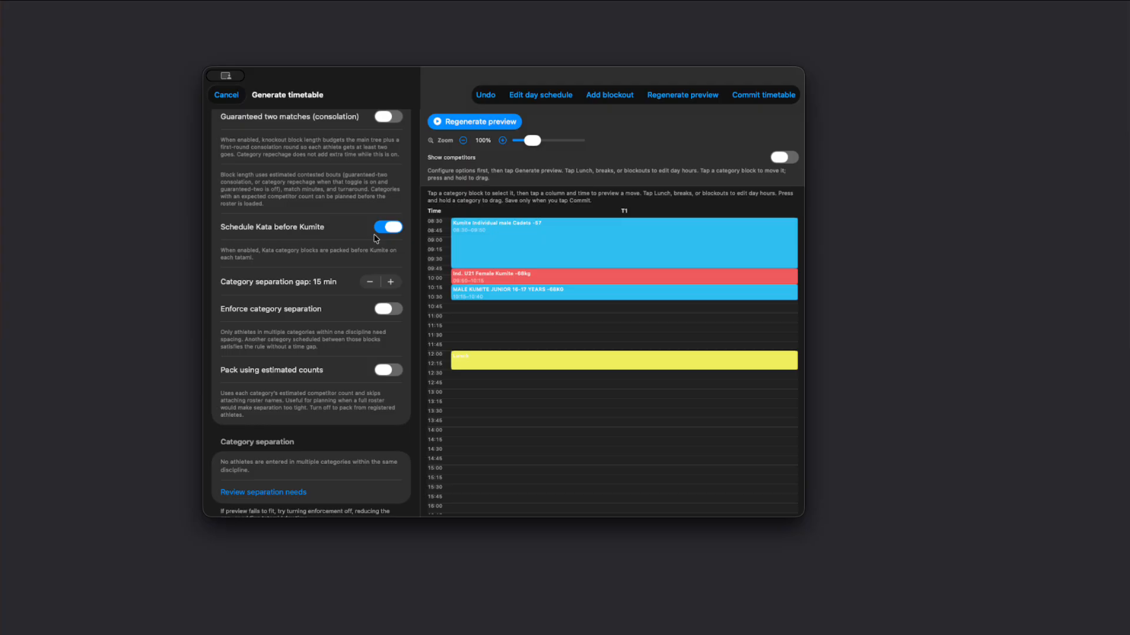
{"action": "scroll", "coordinate": [302, 274], "scroll_direction": "down", "scroll_amount": 2}
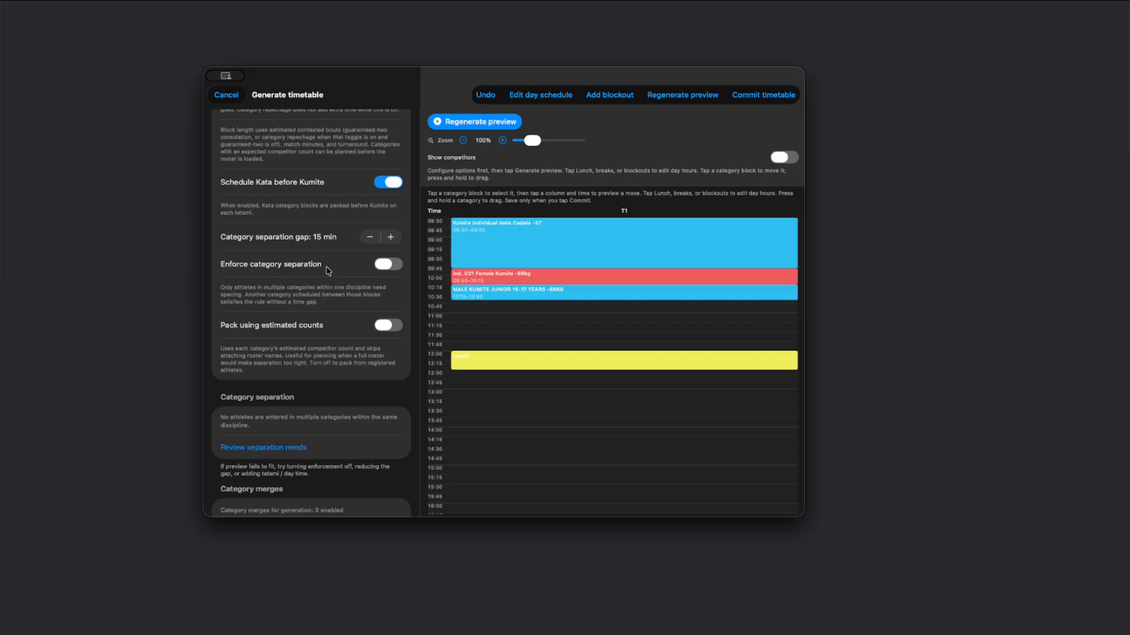
{"action": "left_click", "coordinate": [389, 268]}
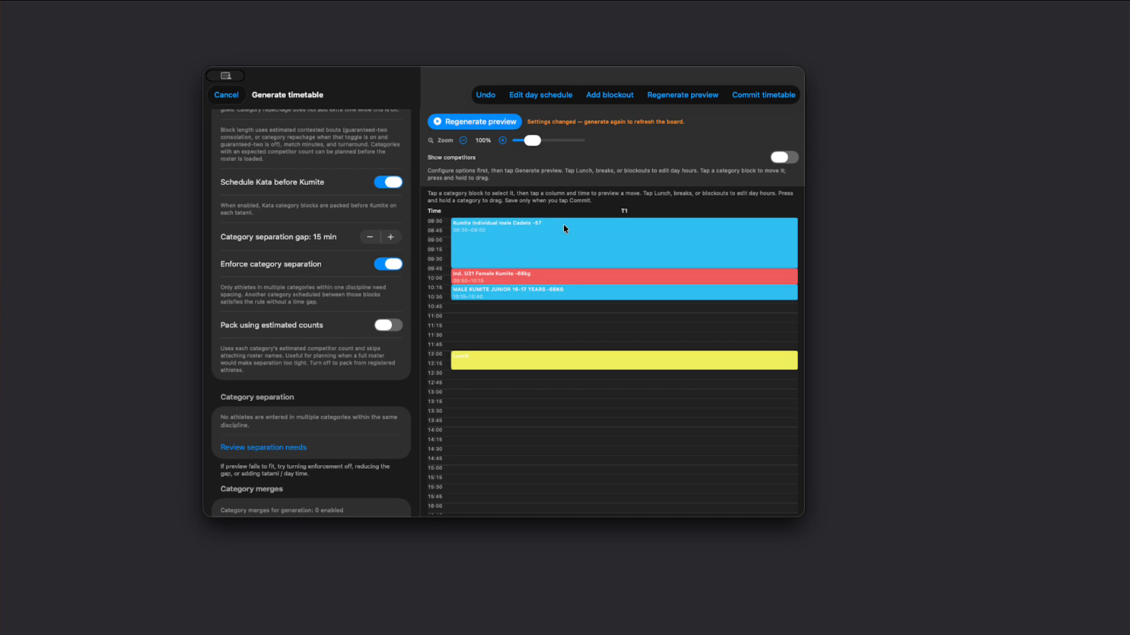
{"action": "left_click", "coordinate": [389, 265]}
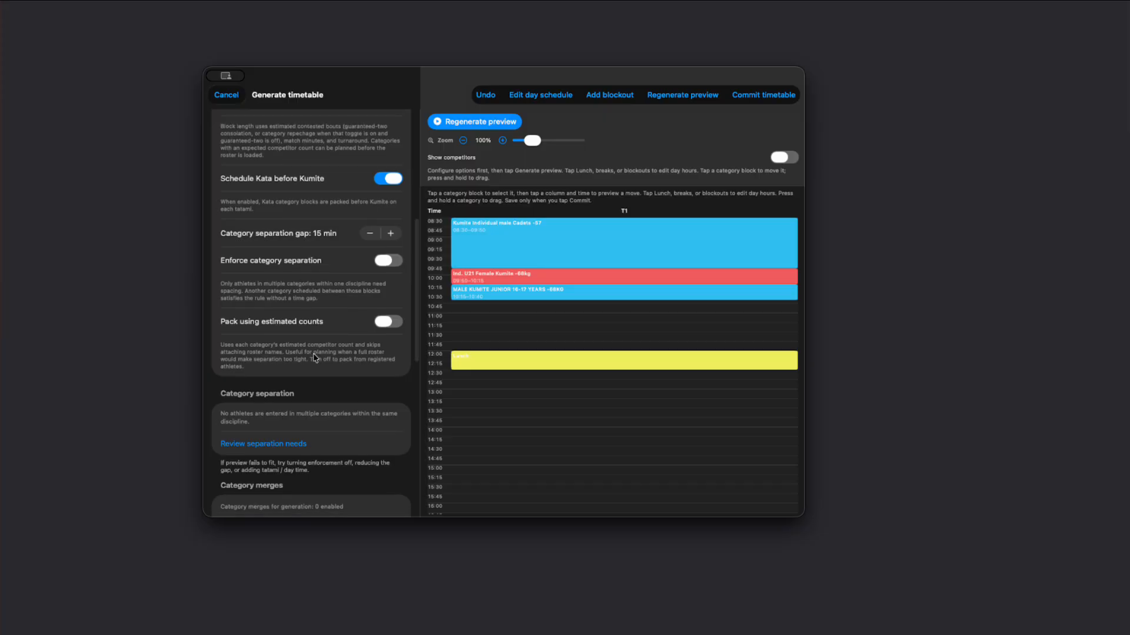
Step: Generate a fresh timetable preview with the current settings and cancel the timetable generation
{"action": "scroll", "coordinate": [316, 356], "scroll_direction": "down", "scroll_amount": 3}
{"action": "left_click", "coordinate": [280, 343]}
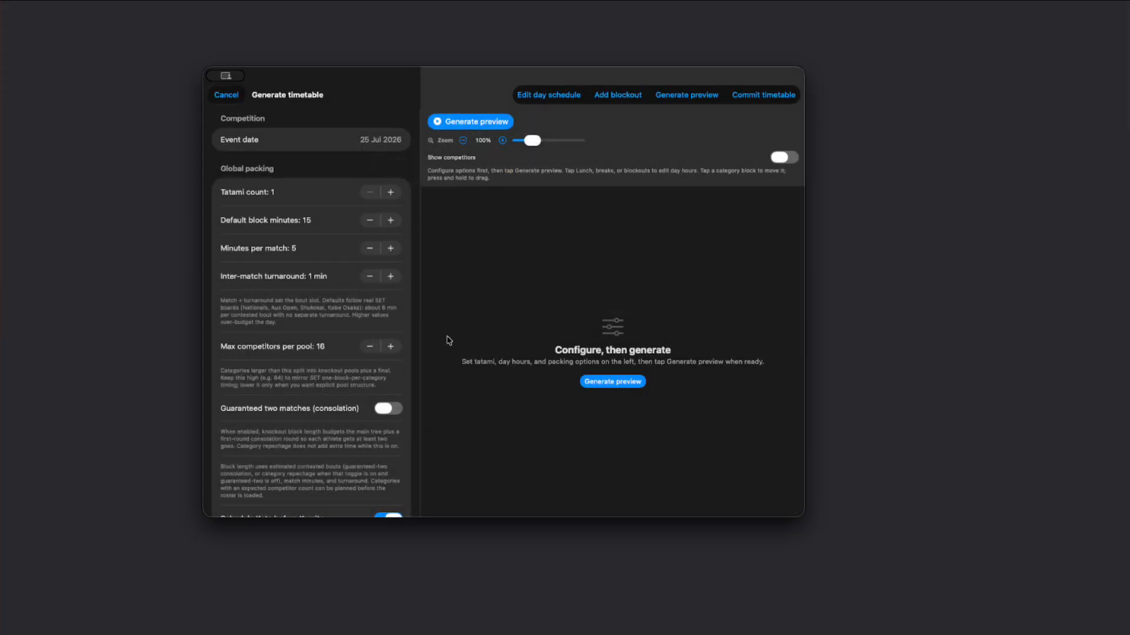
{"action": "left_click", "coordinate": [622, 384]}
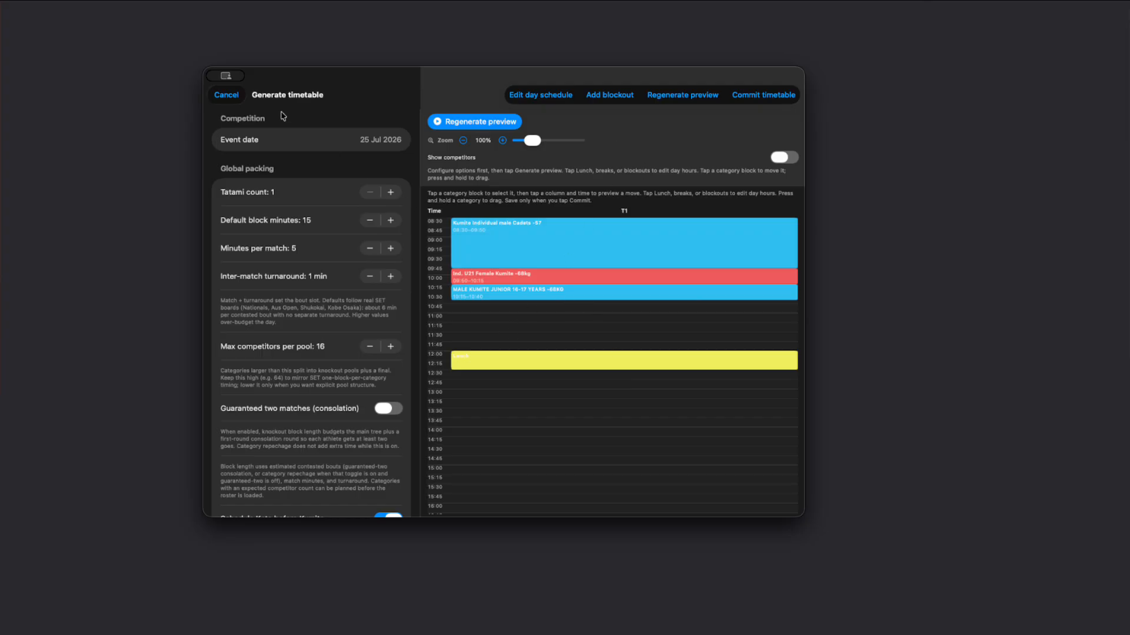
{"action": "left_click", "coordinate": [226, 95]}
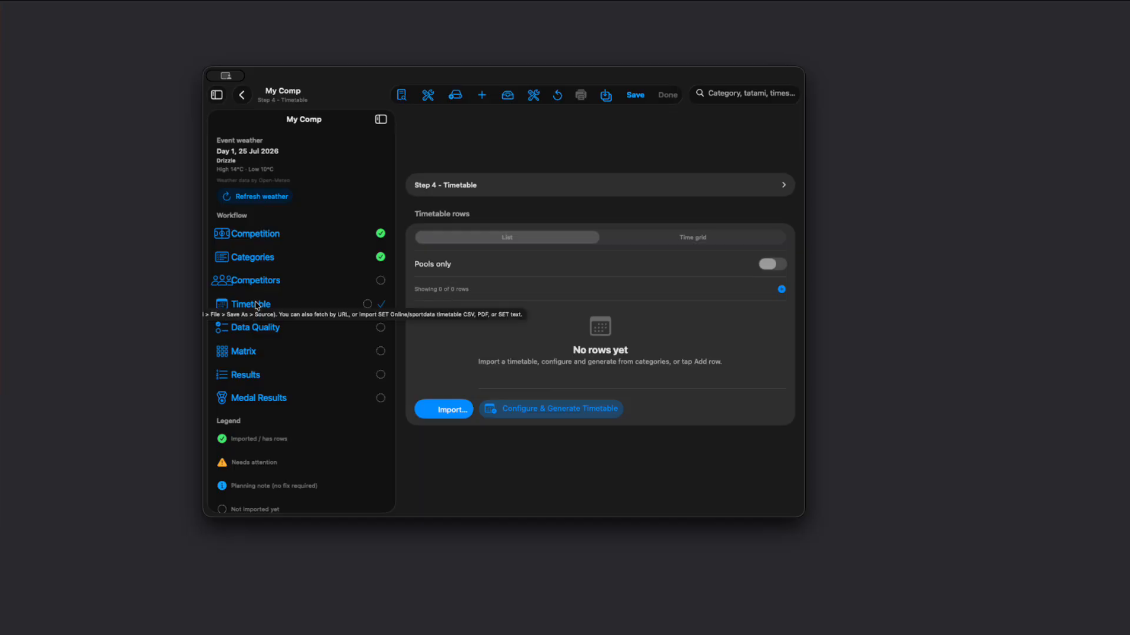
Step: Reopen the timetable generation settings, generate a preview, commit the timetable and check its committed rows
{"action": "left_click", "coordinate": [528, 406]}
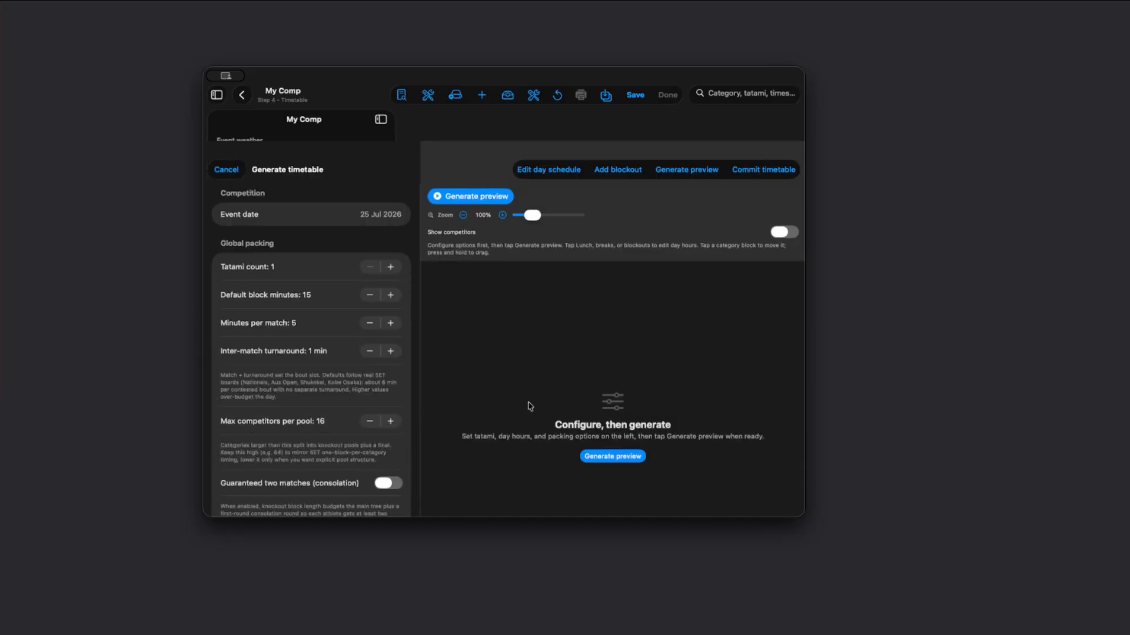
{"action": "left_click", "coordinate": [497, 126]}
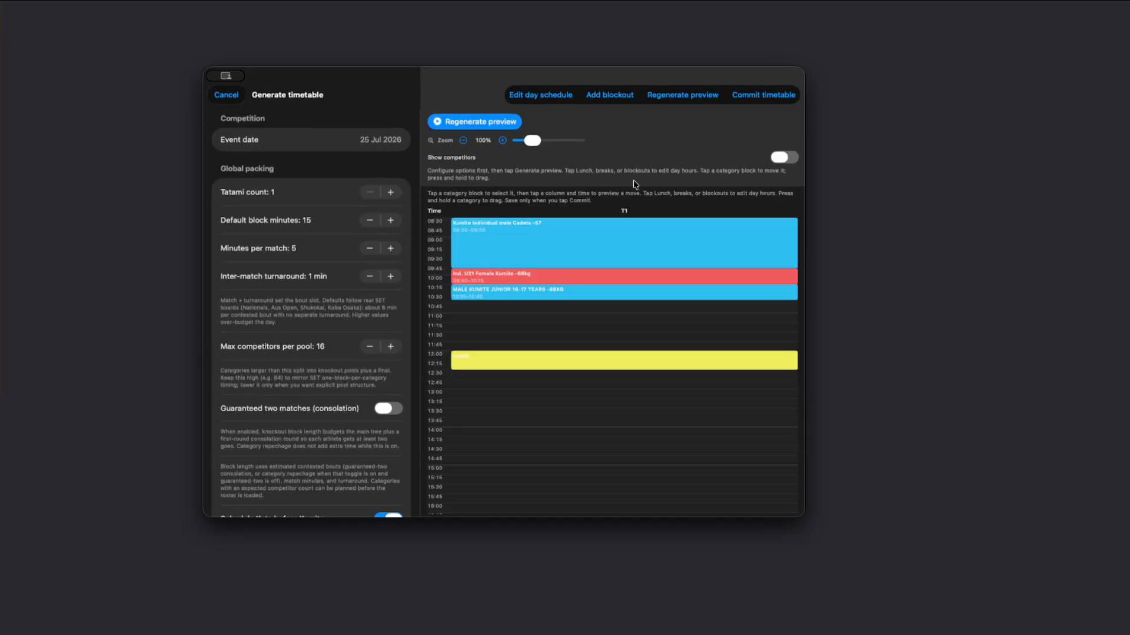
{"action": "left_click", "coordinate": [764, 96]}
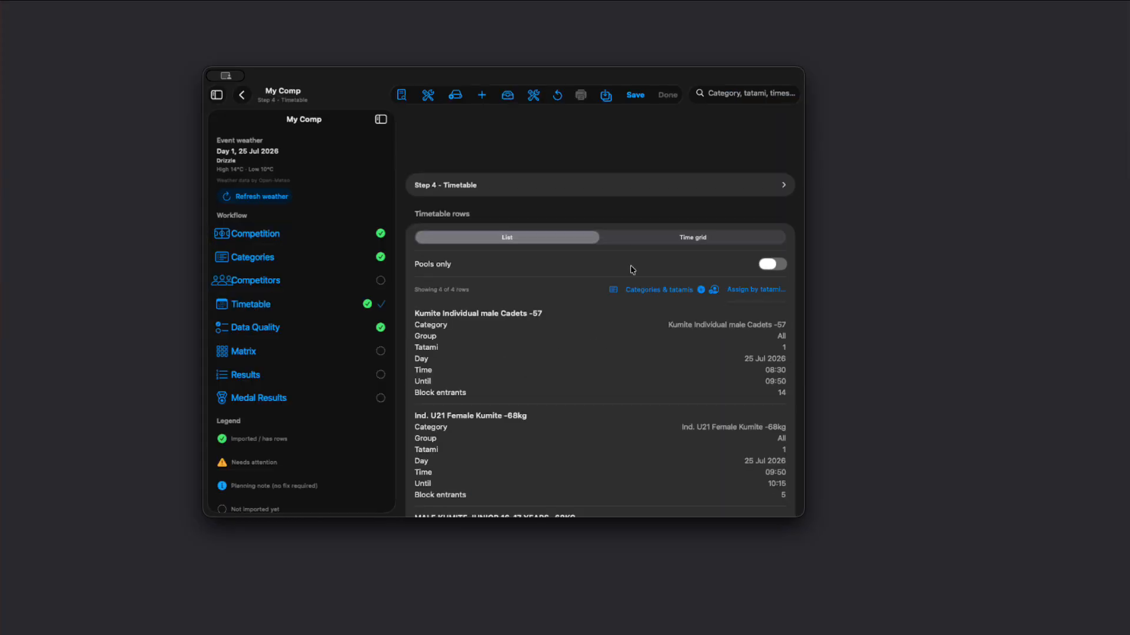
{"action": "scroll", "coordinate": [619, 353], "scroll_direction": "down", "scroll_amount": 5}
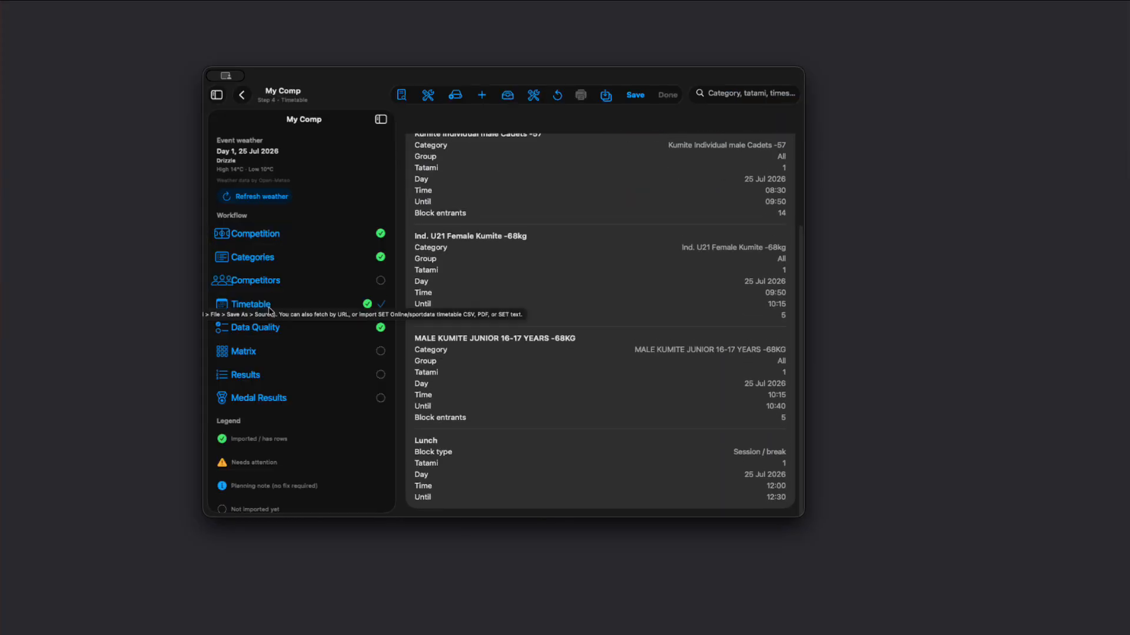
Step: Check the Data Quality step, turn on Generate competition draw in the Competition step, and open the Draw step
{"action": "left_click", "coordinate": [248, 331]}
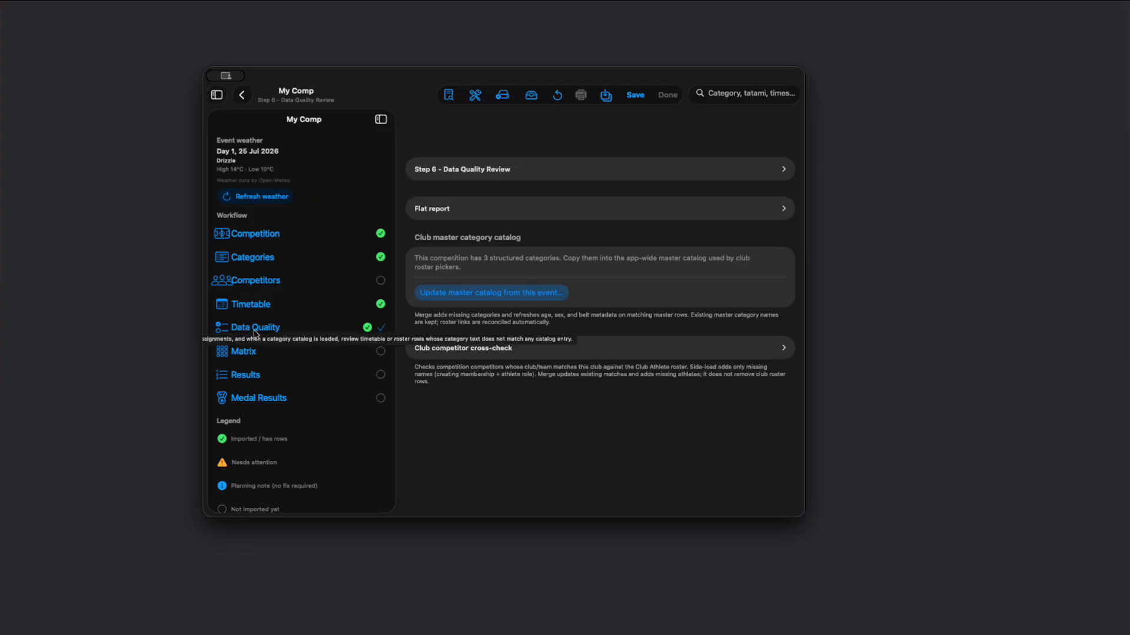
{"action": "left_click", "coordinate": [265, 235]}
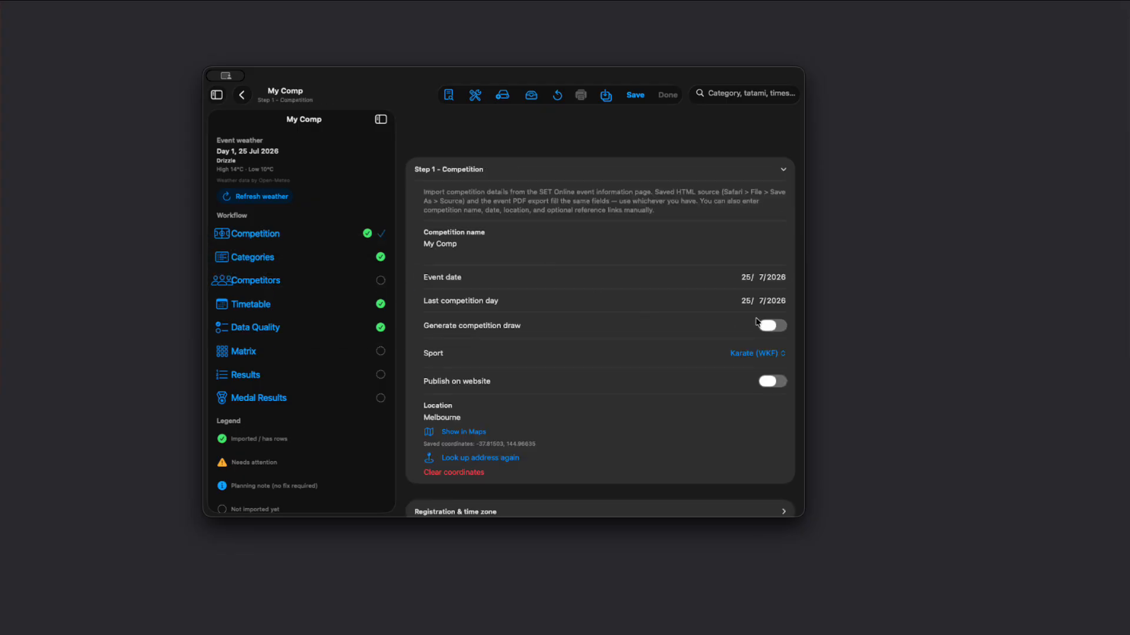
{"action": "left_click", "coordinate": [768, 326]}
{"action": "left_click", "coordinate": [275, 331]}
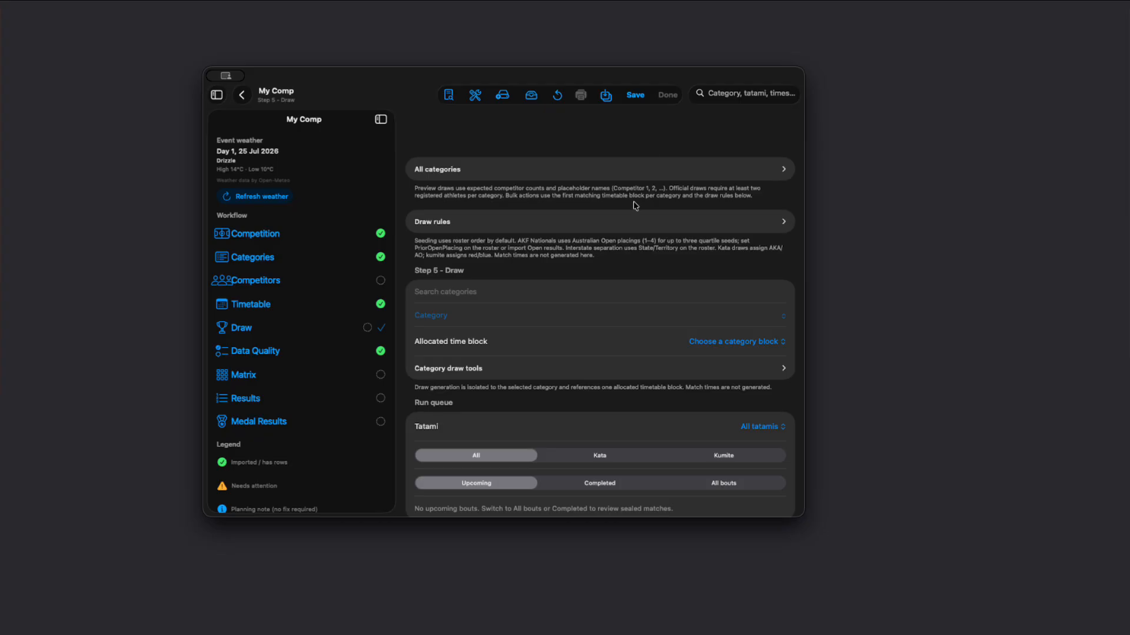
Step: Examine the Draw step's rules, category selection, allocated time block choices and run queue without changing them
{"action": "scroll", "coordinate": [552, 326], "scroll_direction": "down", "scroll_amount": 2}
{"action": "scroll", "coordinate": [547, 364], "scroll_direction": "up", "scroll_amount": 2}
{"action": "left_click", "coordinate": [717, 344]}
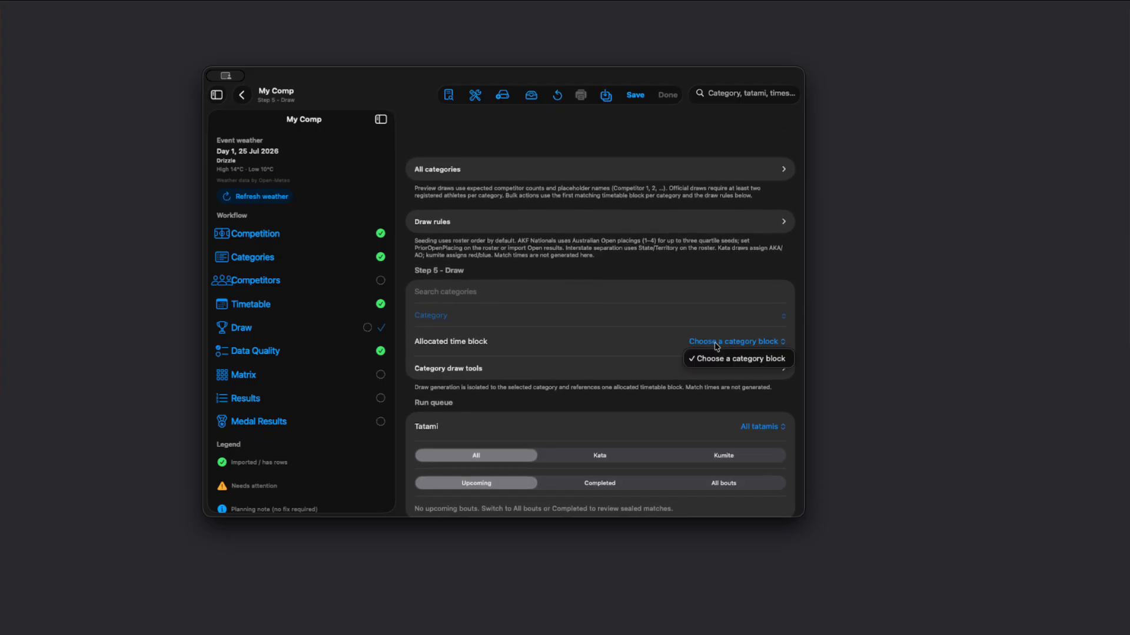
{"action": "left_click", "coordinate": [190, 632]}
{"action": "left_click", "coordinate": [186, 629]}
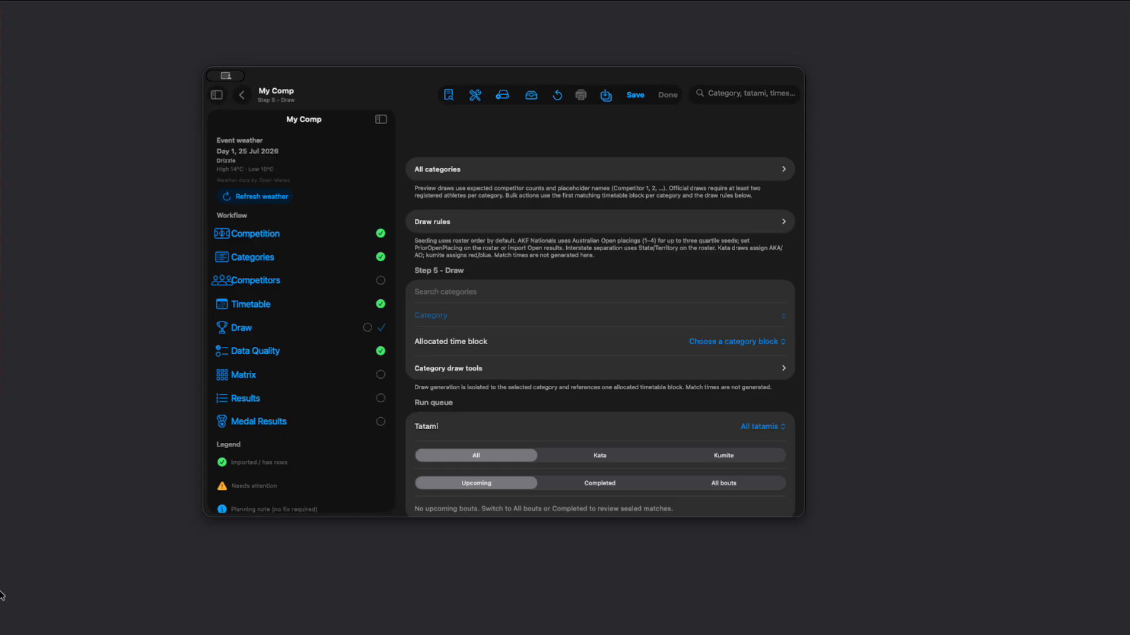
{"action": "scroll", "coordinate": [461, 330], "scroll_direction": "up", "scroll_amount": 1}
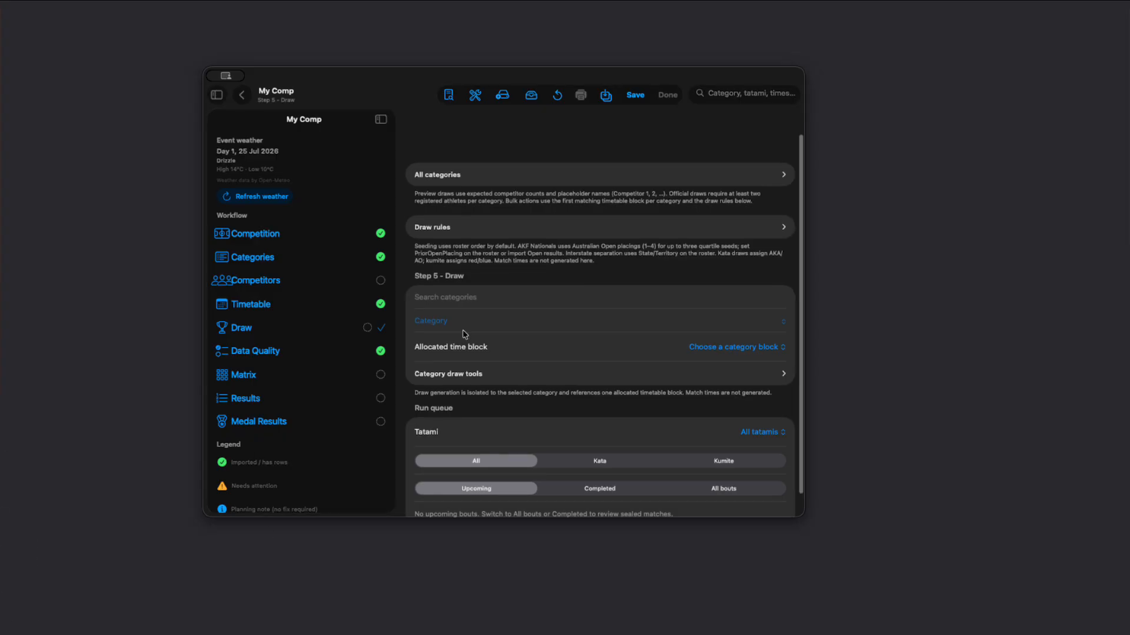
{"action": "scroll", "coordinate": [448, 347], "scroll_direction": "down", "scroll_amount": 1}
{"action": "scroll", "coordinate": [515, 349], "scroll_direction": "up", "scroll_amount": 1}
{"action": "scroll", "coordinate": [517, 359], "scroll_direction": "up", "scroll_amount": 1}
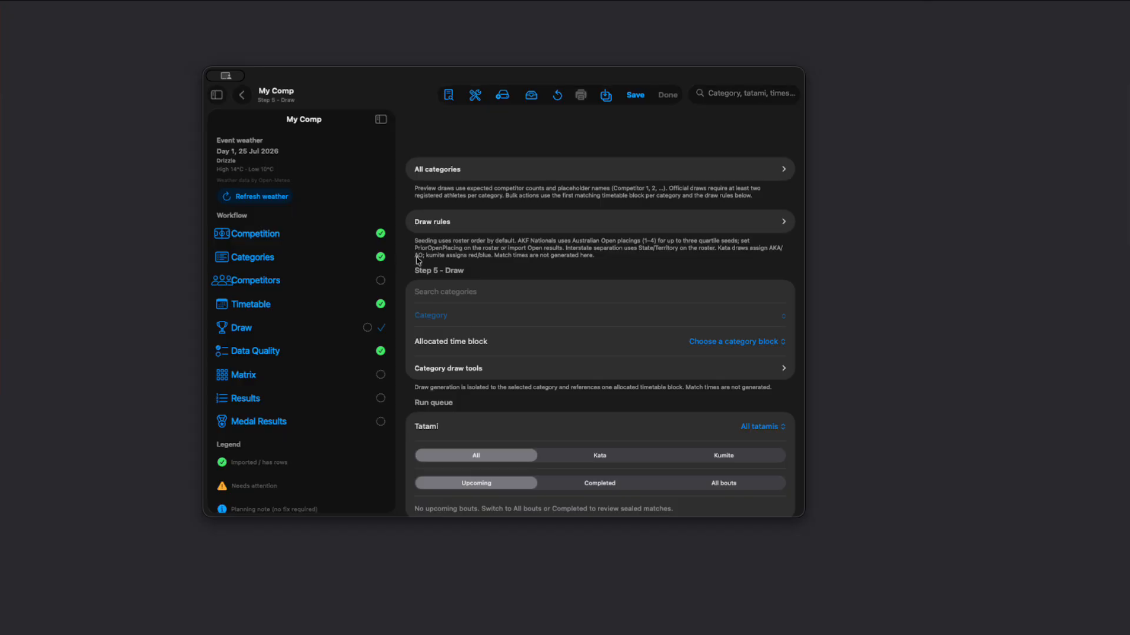
Step: Return from My Comp to the Competitions list and look through the upcoming competitions
{"action": "left_click", "coordinate": [216, 95]}
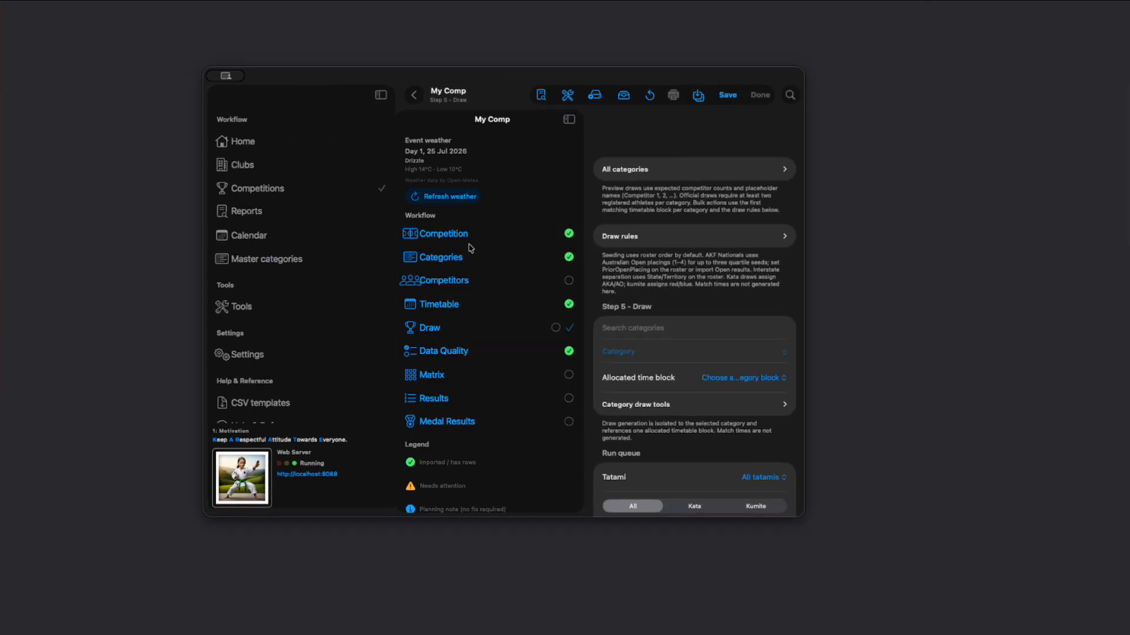
{"action": "left_click", "coordinate": [415, 100]}
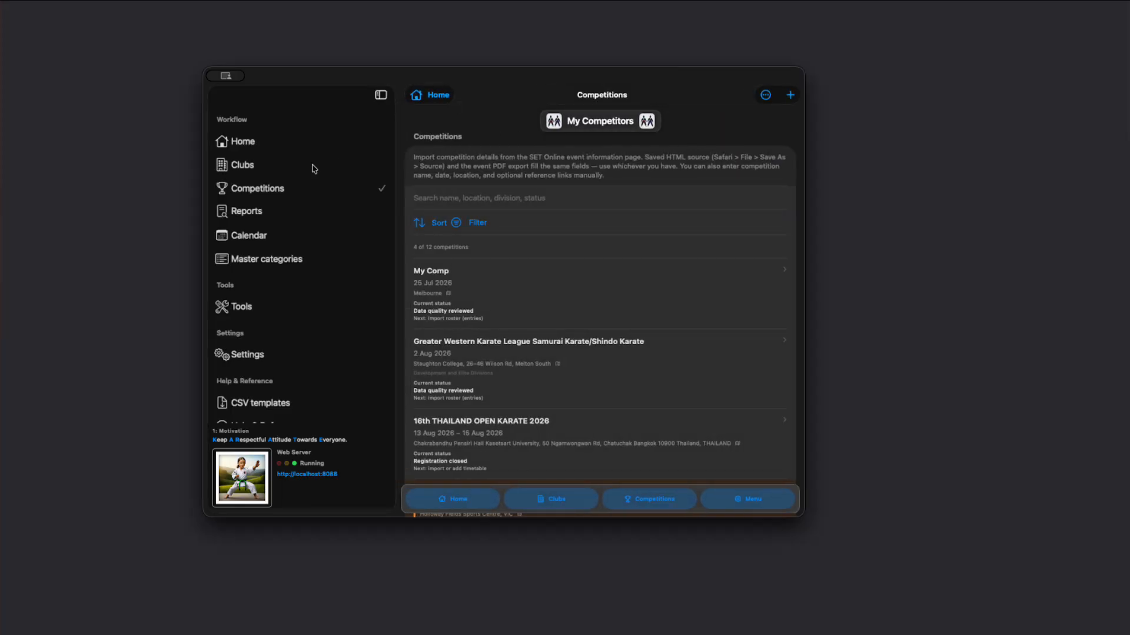
{"action": "left_click", "coordinate": [276, 188]}
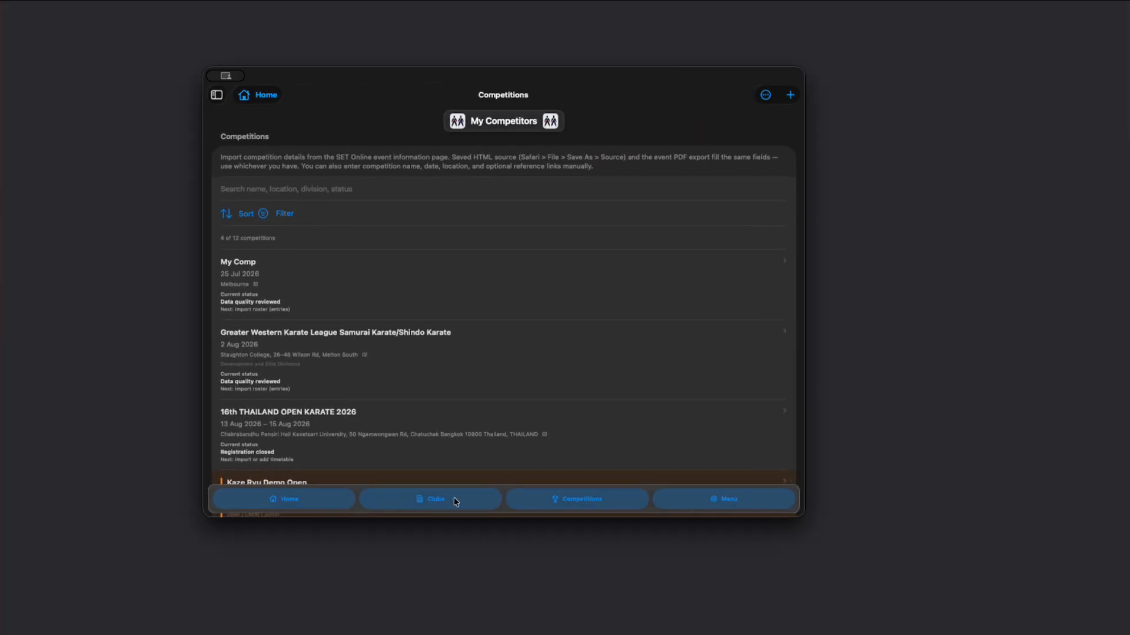
{"action": "scroll", "coordinate": [388, 382], "scroll_direction": "down", "scroll_amount": 3}
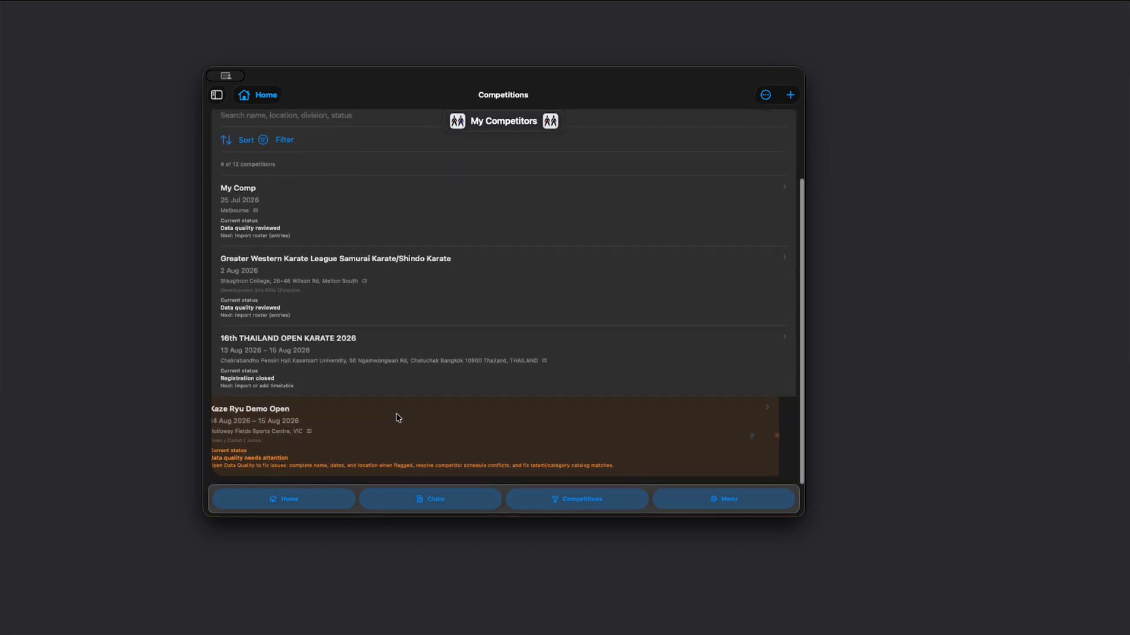
{"action": "scroll", "coordinate": [394, 412], "scroll_direction": "up", "scroll_amount": 4}
{"action": "scroll", "coordinate": [386, 303], "scroll_direction": "down", "scroll_amount": 3}
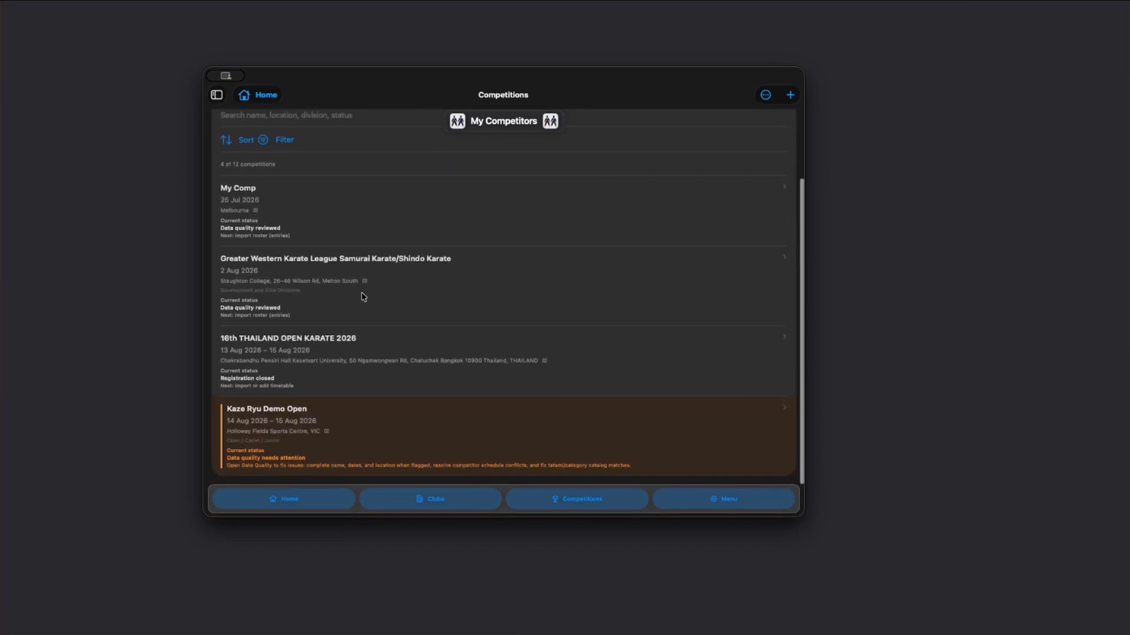
Step: Filter the competitions to Past and open 2026 KARATE AUSTRALIA NATIONAL CHAMPIONSHIPS
{"action": "left_click", "coordinate": [284, 139]}
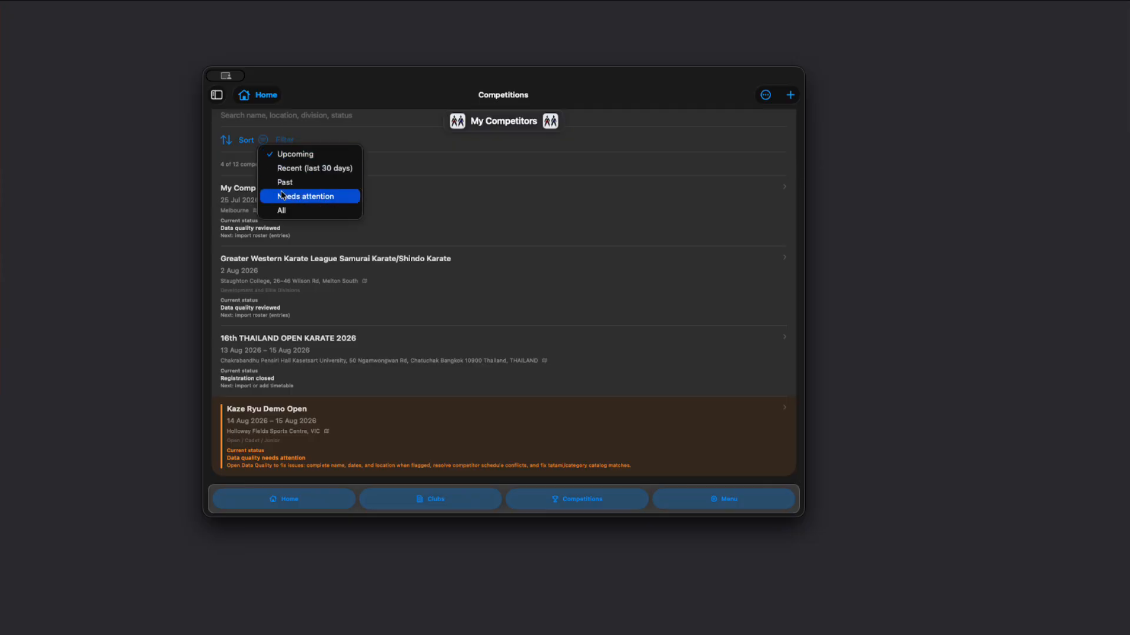
{"action": "left_click", "coordinate": [308, 187]}
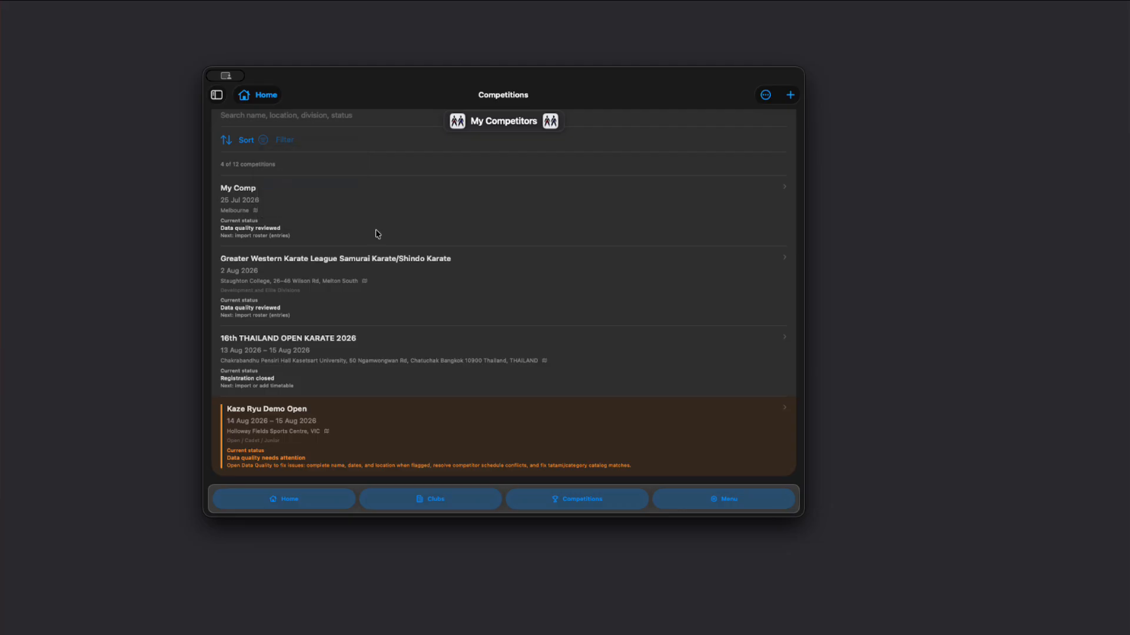
{"action": "scroll", "coordinate": [421, 272], "scroll_direction": "down", "scroll_amount": 2}
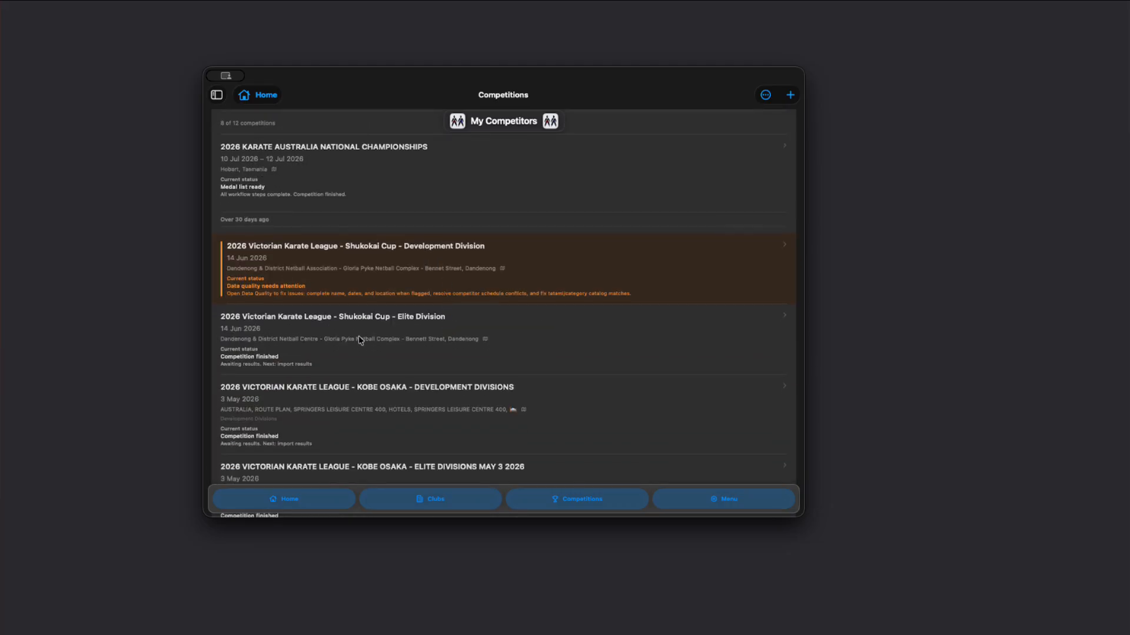
{"action": "scroll", "coordinate": [361, 342], "scroll_direction": "up", "scroll_amount": 5}
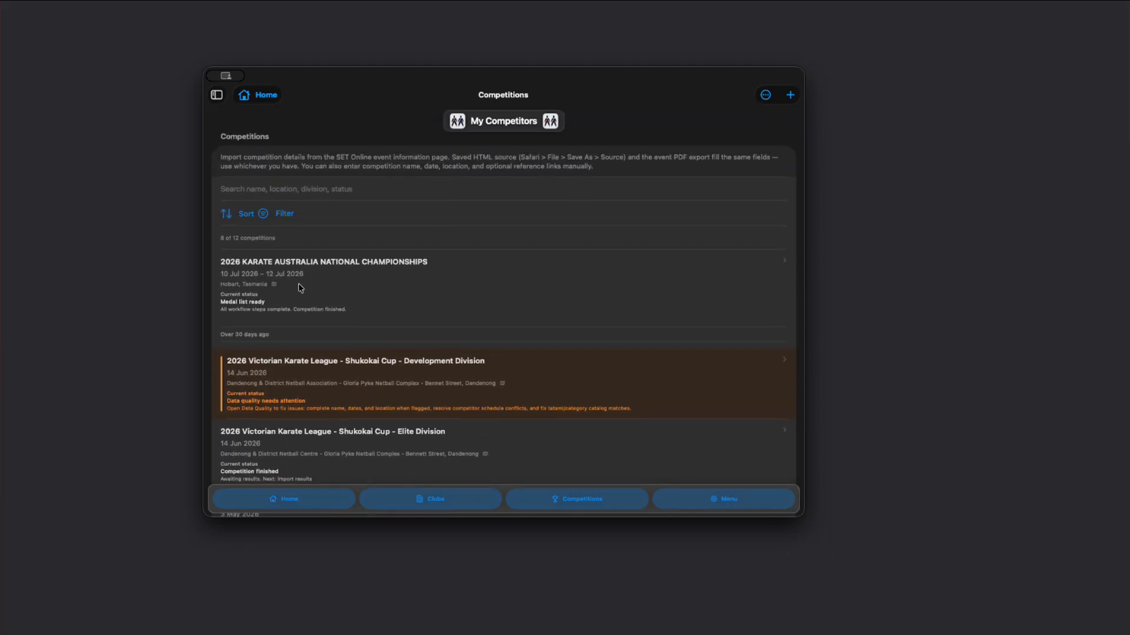
{"action": "left_click", "coordinate": [300, 288]}
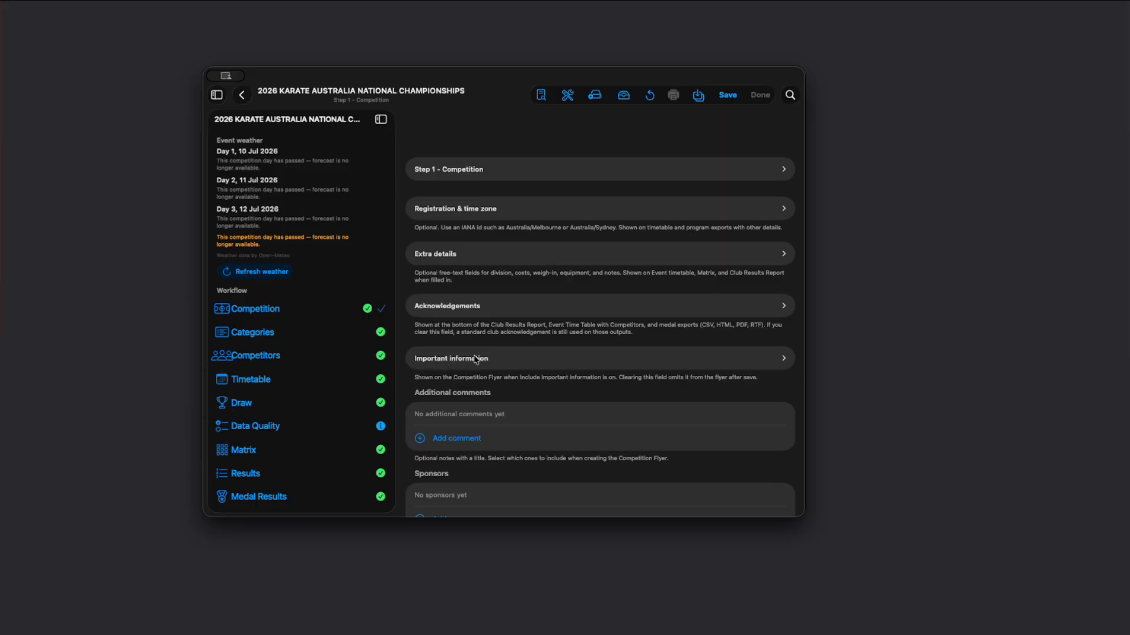
Step: Look through the bouts in the Draw step's run queue and open the Event Schedule report
{"action": "scroll", "coordinate": [521, 341], "scroll_direction": "down", "scroll_amount": 10}
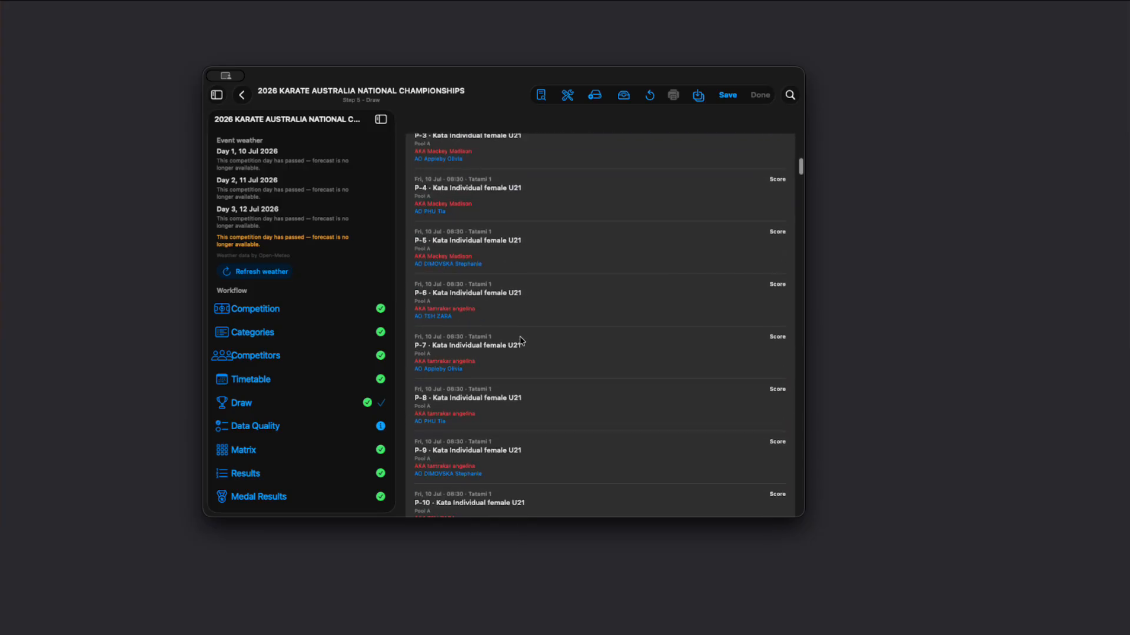
{"action": "scroll", "coordinate": [527, 345], "scroll_direction": "up", "scroll_amount": 5}
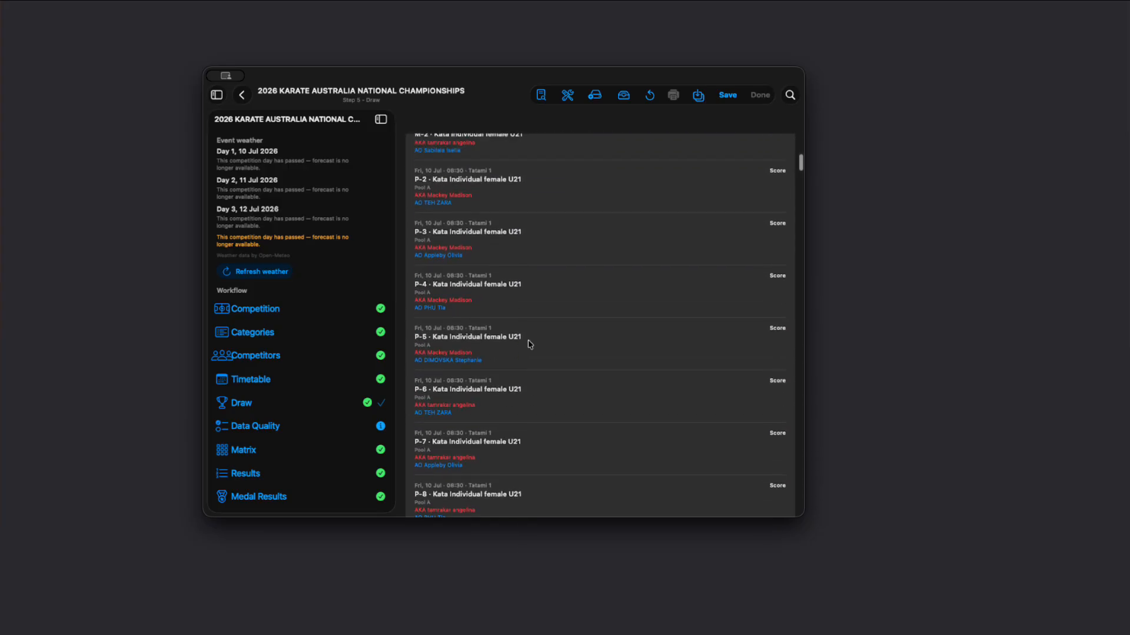
{"action": "left_click", "coordinate": [541, 94]}
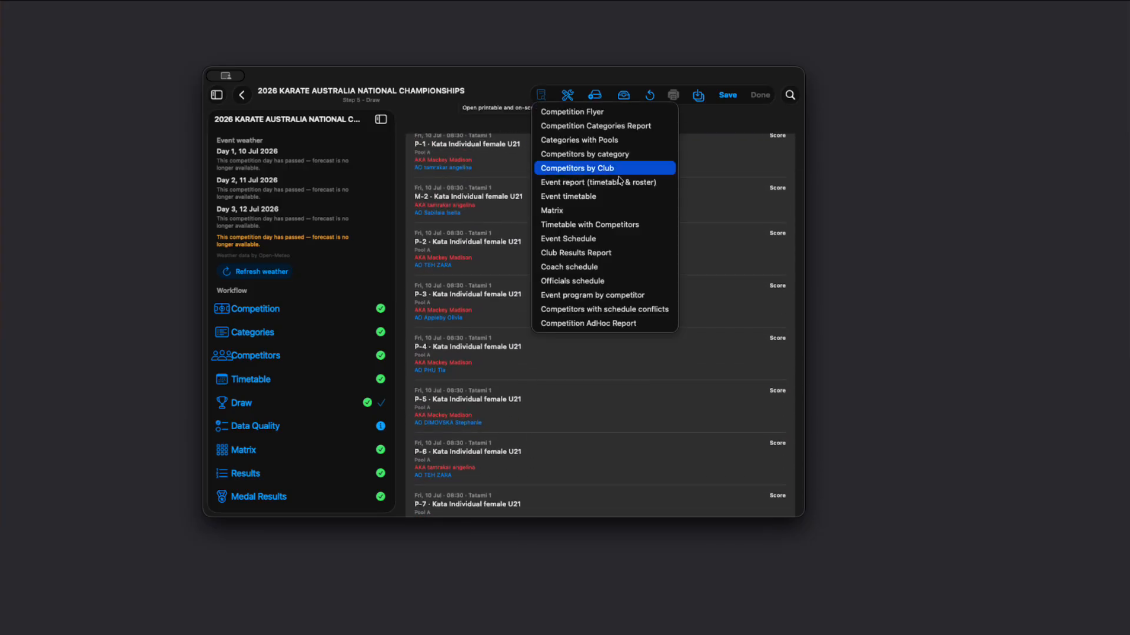
{"action": "left_click", "coordinate": [624, 238]}
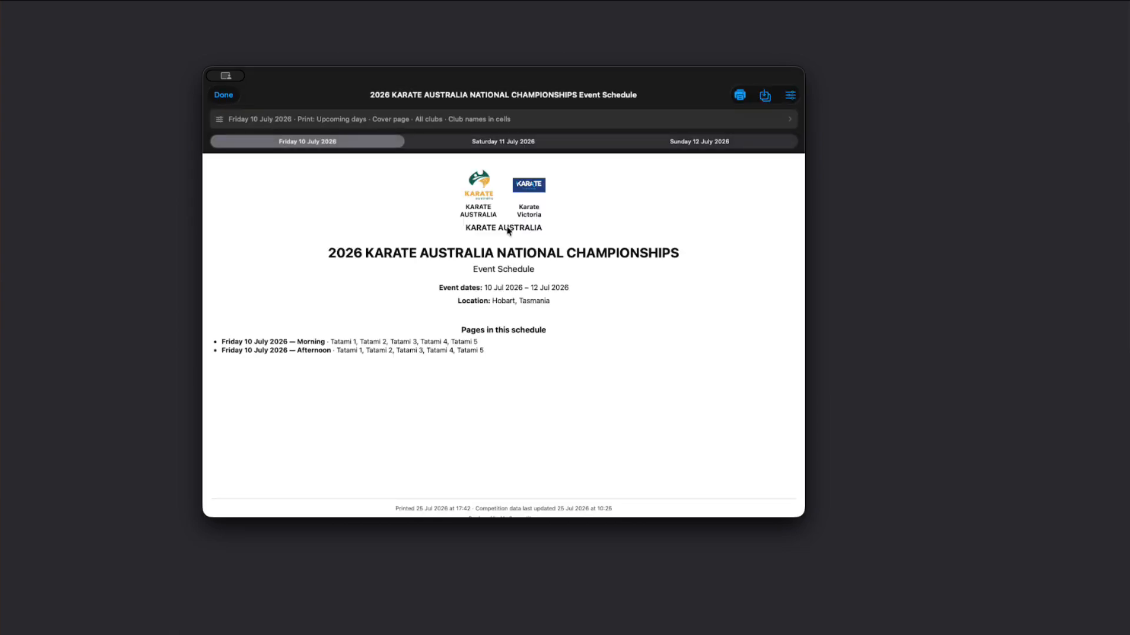
Step: Examine the Event Schedule's cover page and the Friday 10 July 2026 morning and afternoon blocks across all tatami
{"action": "scroll", "coordinate": [419, 312], "scroll_direction": "down", "scroll_amount": 5}
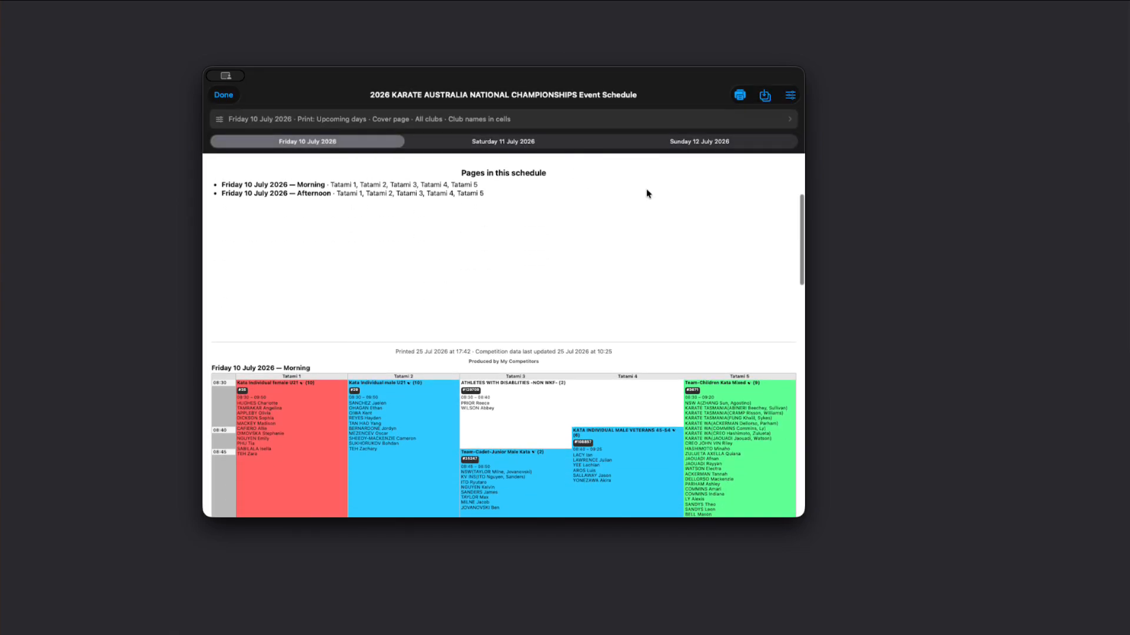
{"action": "scroll", "coordinate": [448, 286], "scroll_direction": "up", "scroll_amount": 3}
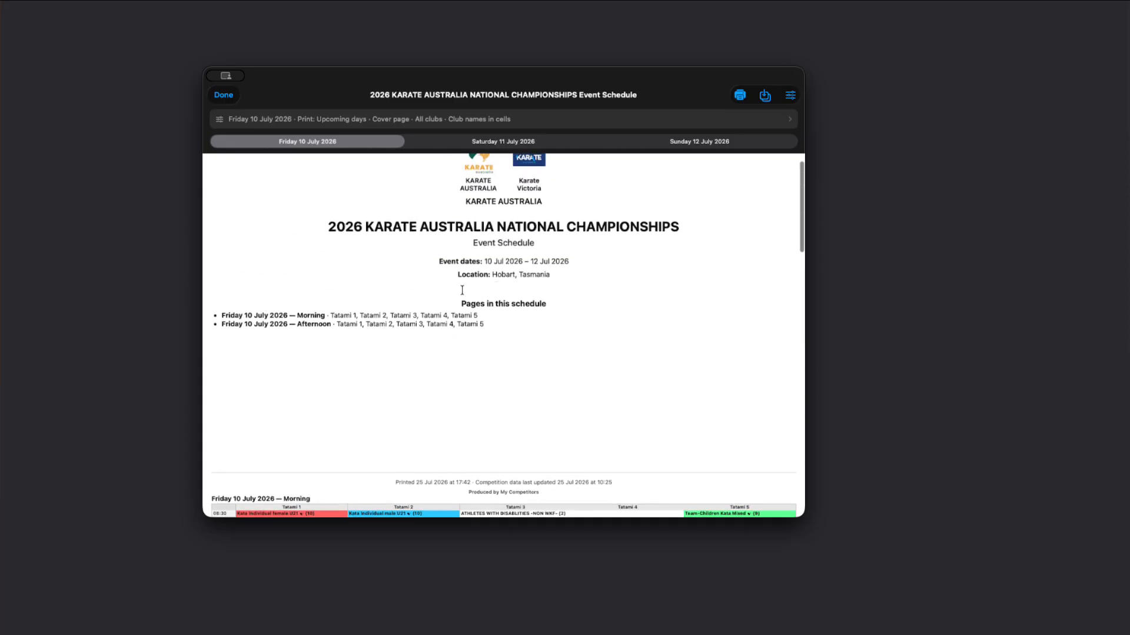
{"action": "scroll", "coordinate": [462, 290], "scroll_direction": "down", "scroll_amount": 5}
{"action": "scroll", "coordinate": [519, 263], "scroll_direction": "down", "scroll_amount": 10}
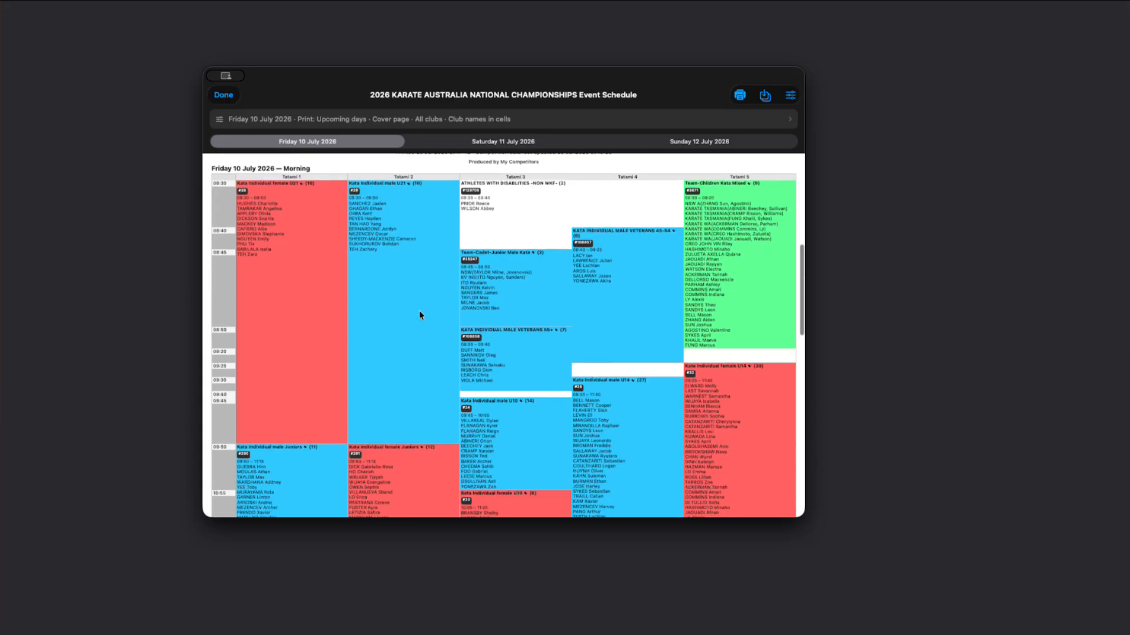
{"action": "scroll", "coordinate": [420, 315], "scroll_direction": "down", "scroll_amount": 7}
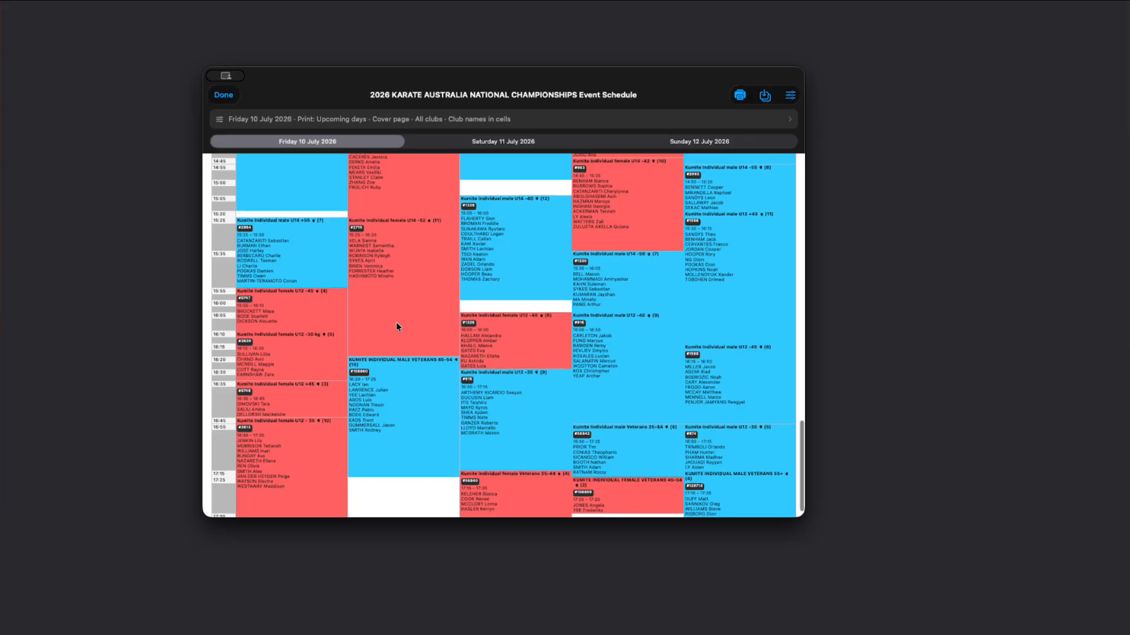
{"action": "scroll", "coordinate": [383, 294], "scroll_direction": "down", "scroll_amount": 1}
{"action": "scroll", "coordinate": [387, 317], "scroll_direction": "up", "scroll_amount": 15}
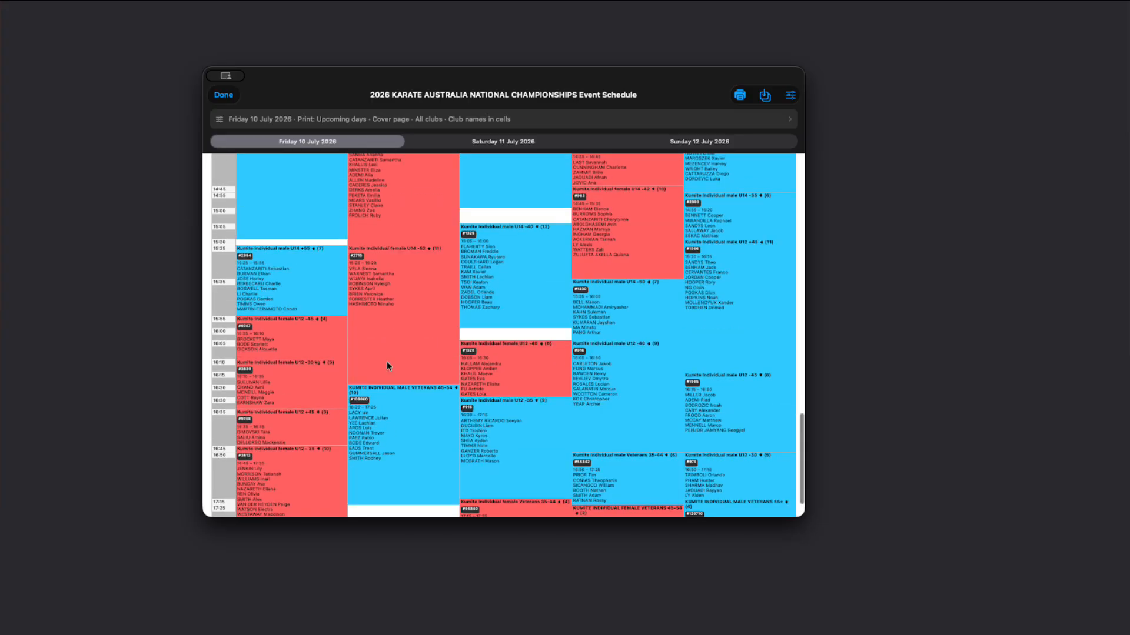
{"action": "scroll", "coordinate": [386, 361], "scroll_direction": "up", "scroll_amount": 15}
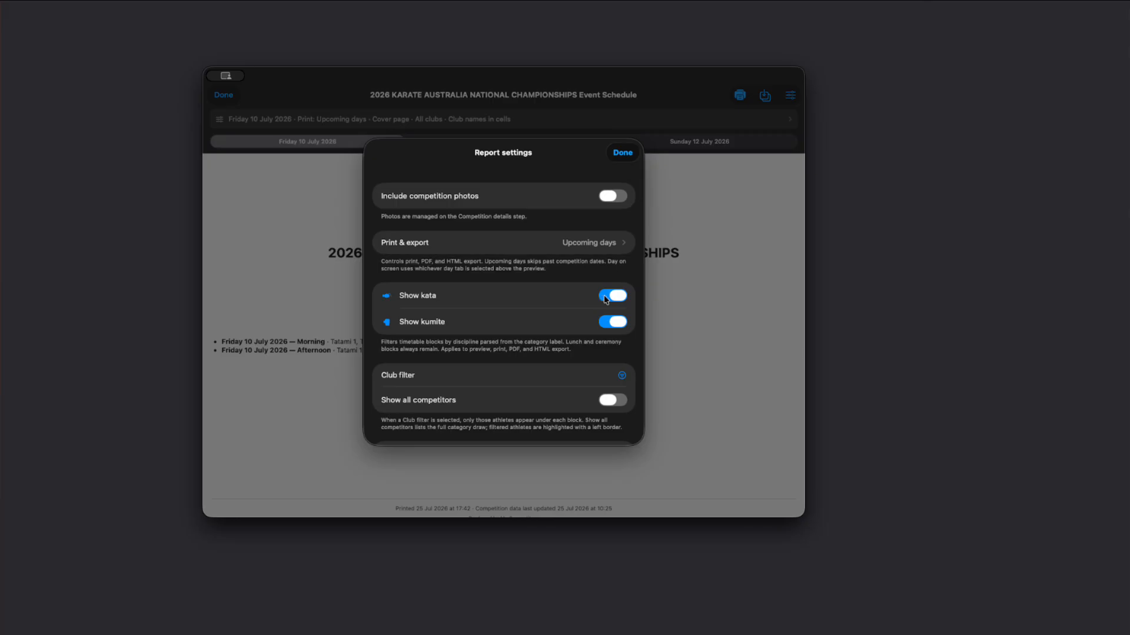
Step: Filter the Event Schedule to Karate Victoria(VIC), AUSTRALIA (AUS) and look through the club's Friday schedule
{"action": "scroll", "coordinate": [529, 370], "scroll_direction": "down", "scroll_amount": 5}
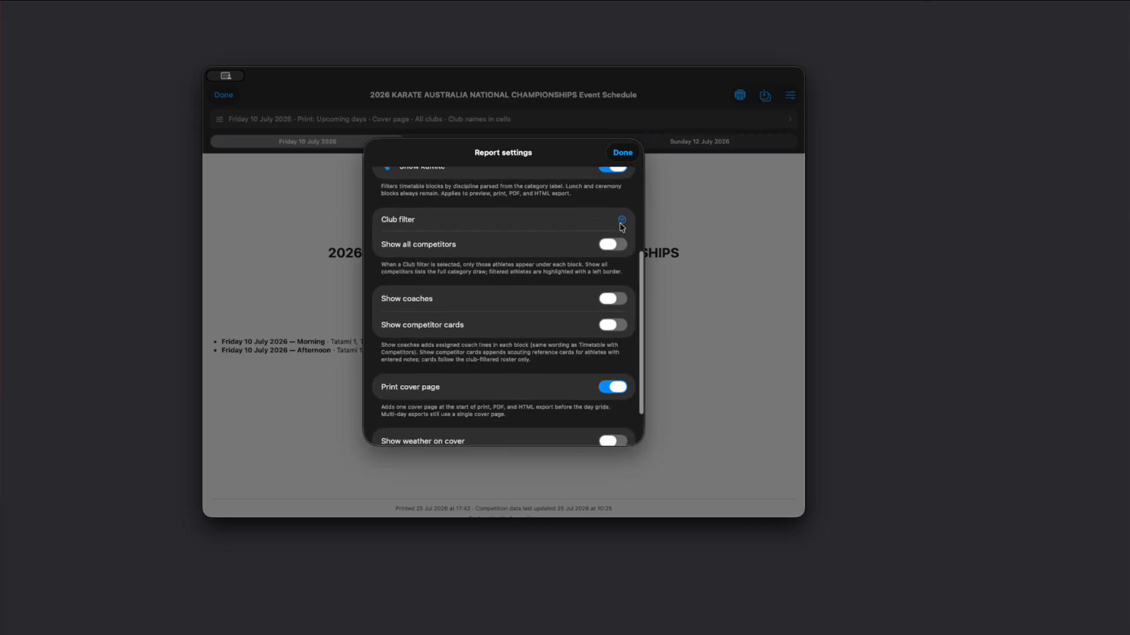
{"action": "left_click", "coordinate": [620, 224]}
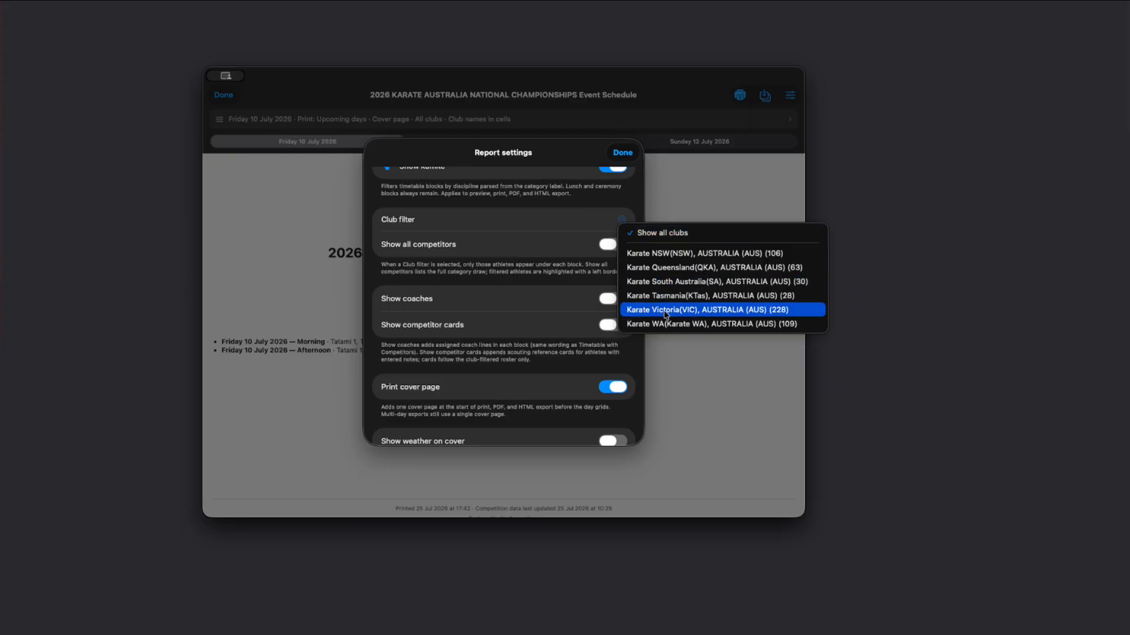
{"action": "left_click", "coordinate": [694, 310]}
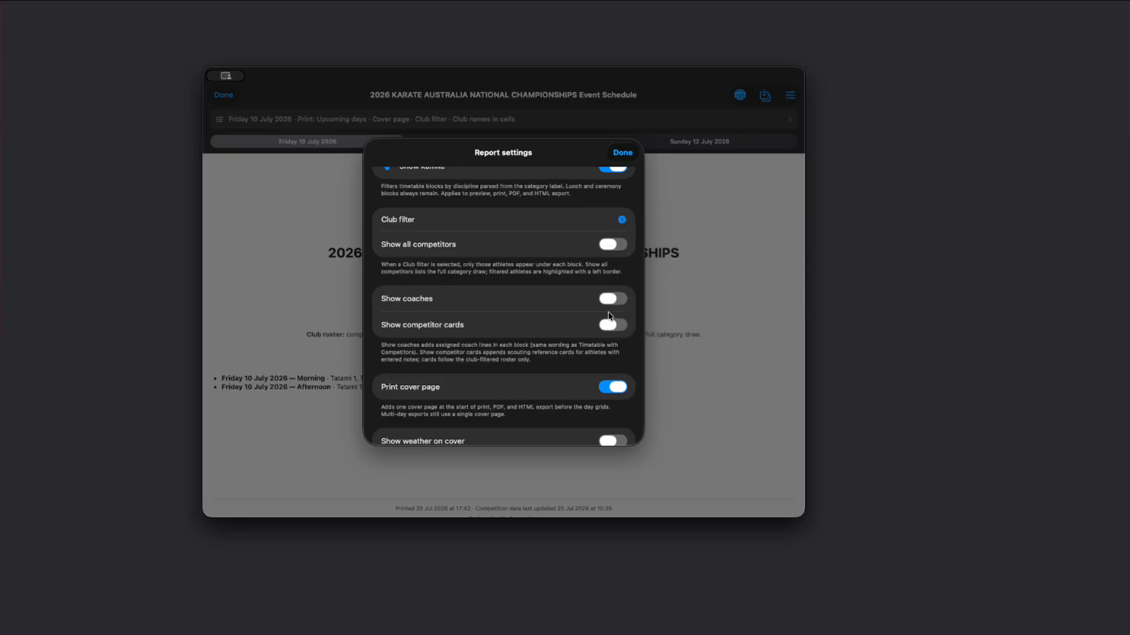
{"action": "left_click", "coordinate": [623, 153]}
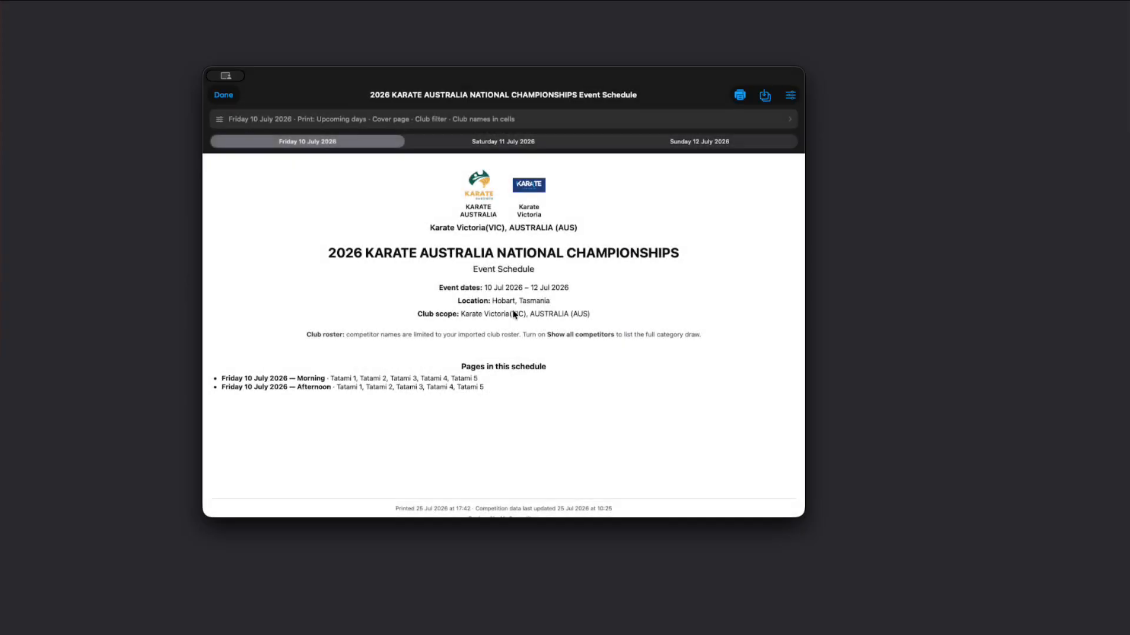
{"action": "scroll", "coordinate": [482, 358], "scroll_direction": "down", "scroll_amount": 10}
{"action": "scroll", "coordinate": [482, 358], "scroll_direction": "up", "scroll_amount": 10}
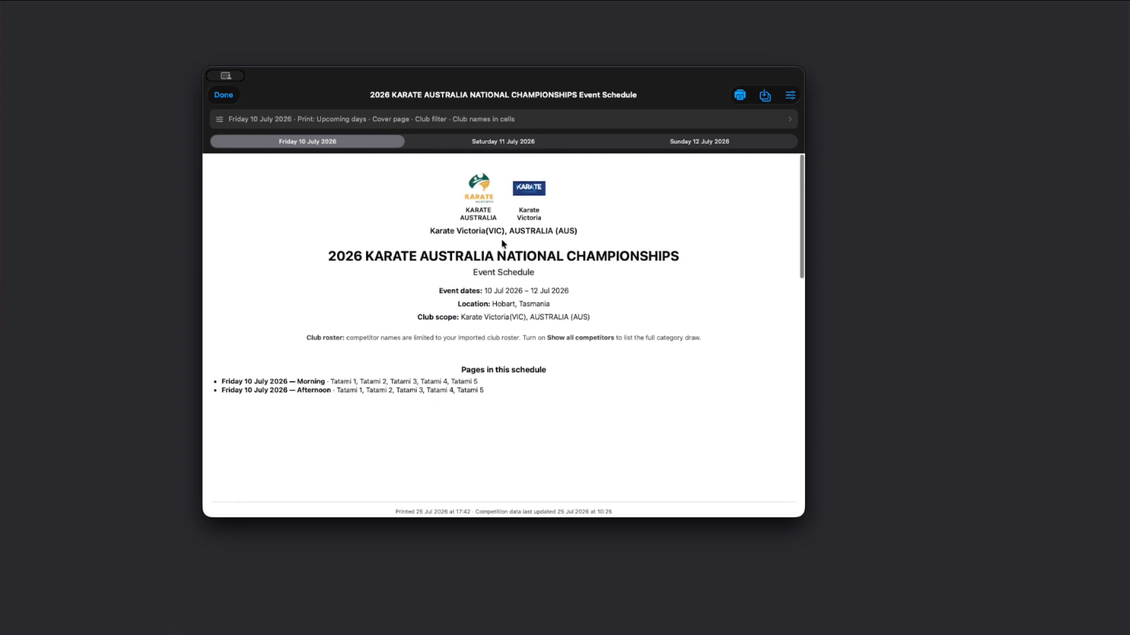
{"action": "scroll", "coordinate": [372, 308], "scroll_direction": "down", "scroll_amount": 20}
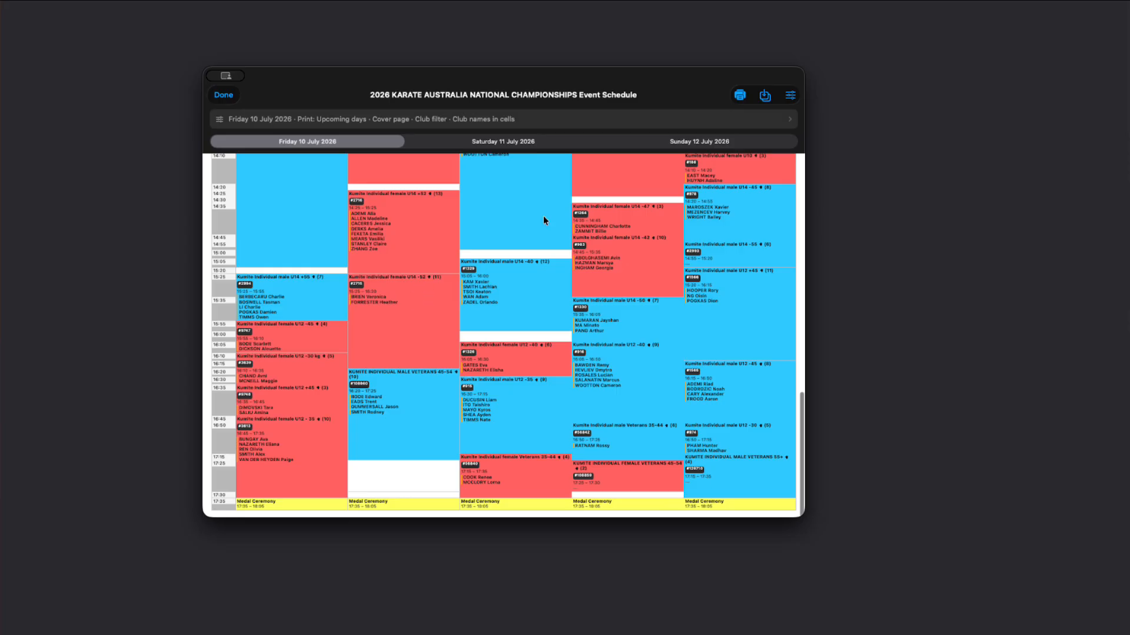
Step: Turn on Show all competitors in the report settings and check the club's highlighted athletes in the Friday schedule
{"action": "left_click", "coordinate": [790, 95]}
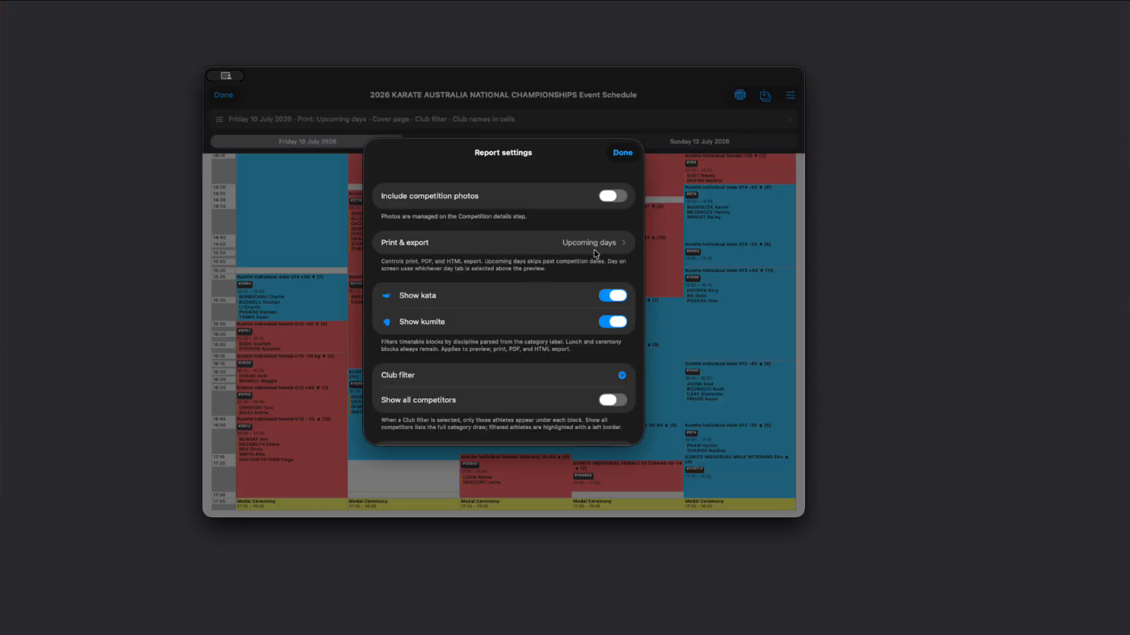
{"action": "scroll", "coordinate": [529, 298], "scroll_direction": "down", "scroll_amount": 2}
{"action": "left_click", "coordinate": [603, 349]}
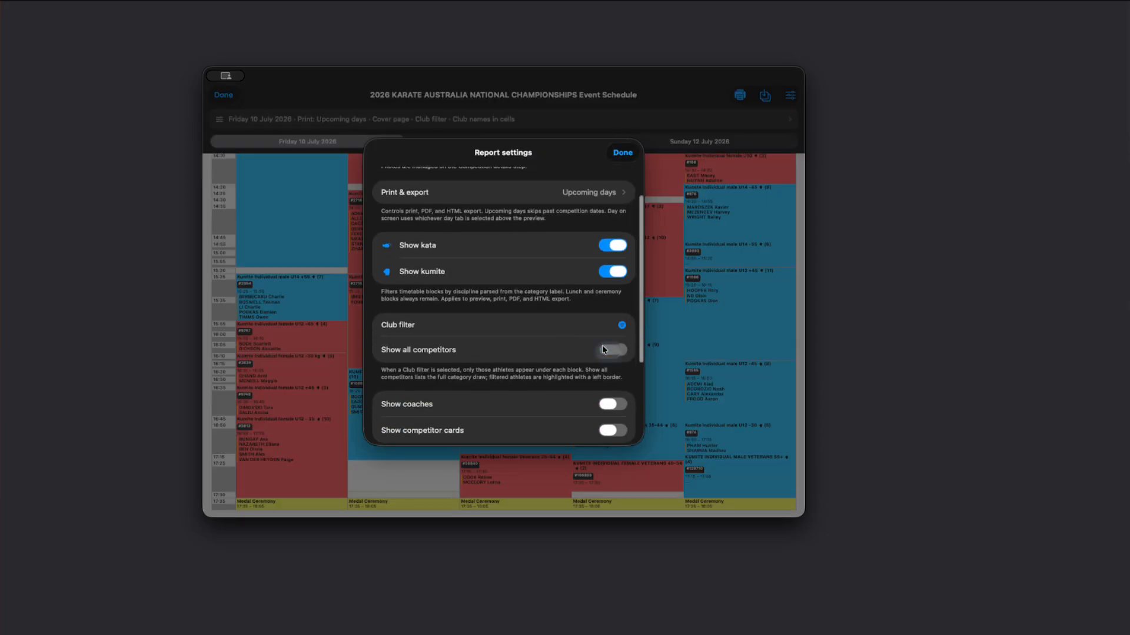
{"action": "left_click", "coordinate": [621, 154]}
{"action": "scroll", "coordinate": [375, 397], "scroll_direction": "down", "scroll_amount": 4}
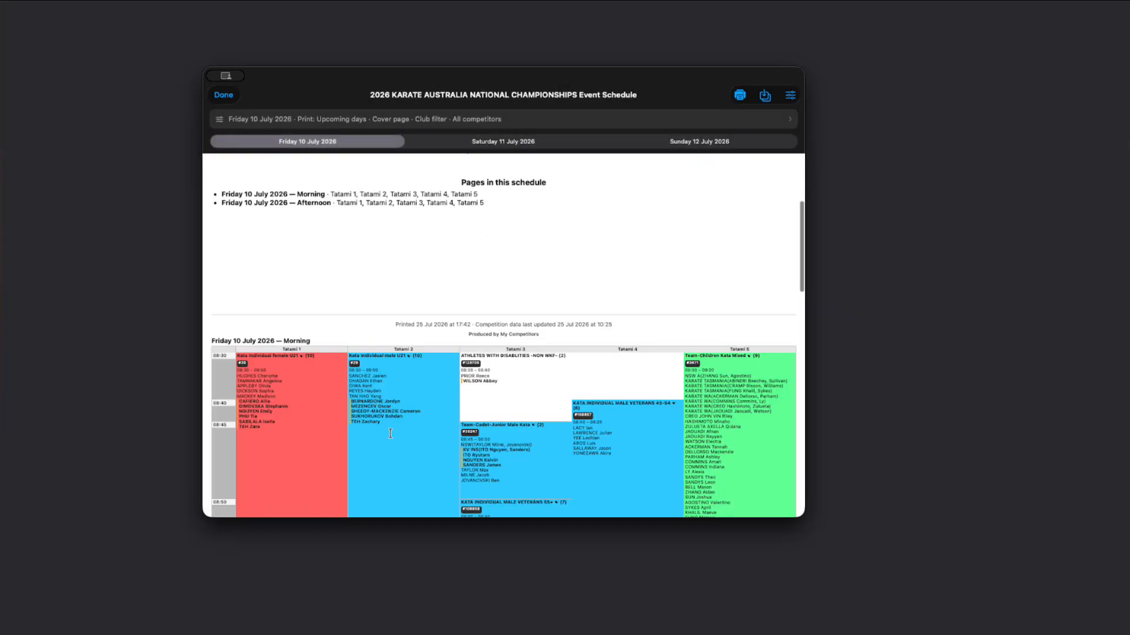
{"action": "scroll", "coordinate": [390, 434], "scroll_direction": "down", "scroll_amount": 15}
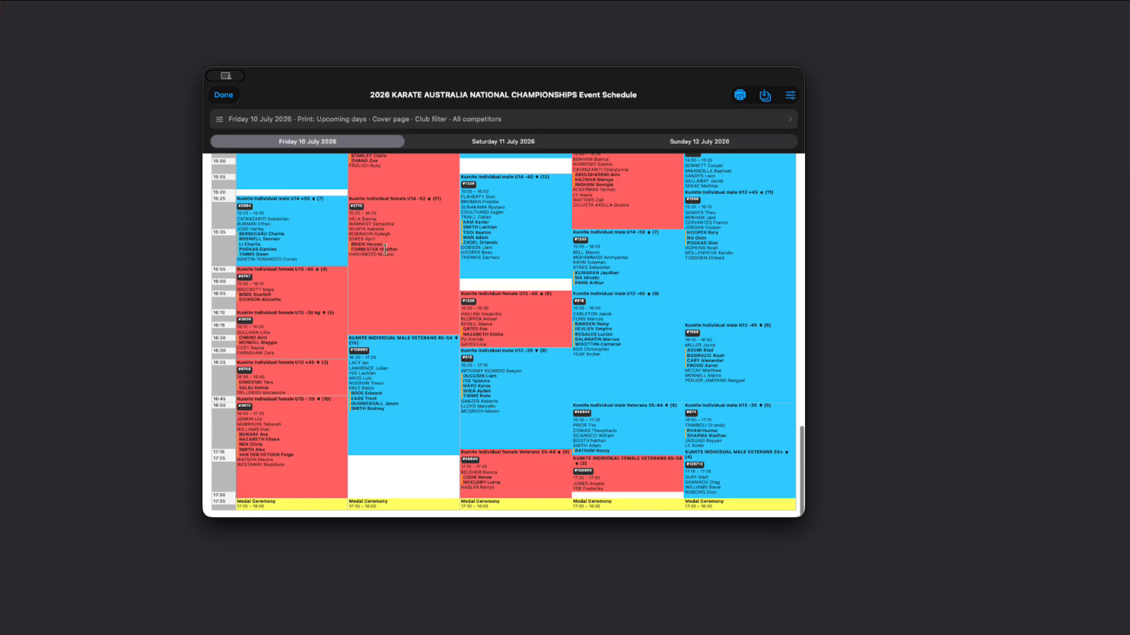
{"action": "left_click_drag", "start_coordinate": [352, 249], "coordinate": [399, 249]}
Step: Switch the Event Schedule to Sunday 12 July 2026, check its share and save options, and view the morning blocks
{"action": "left_click", "coordinate": [509, 144]}
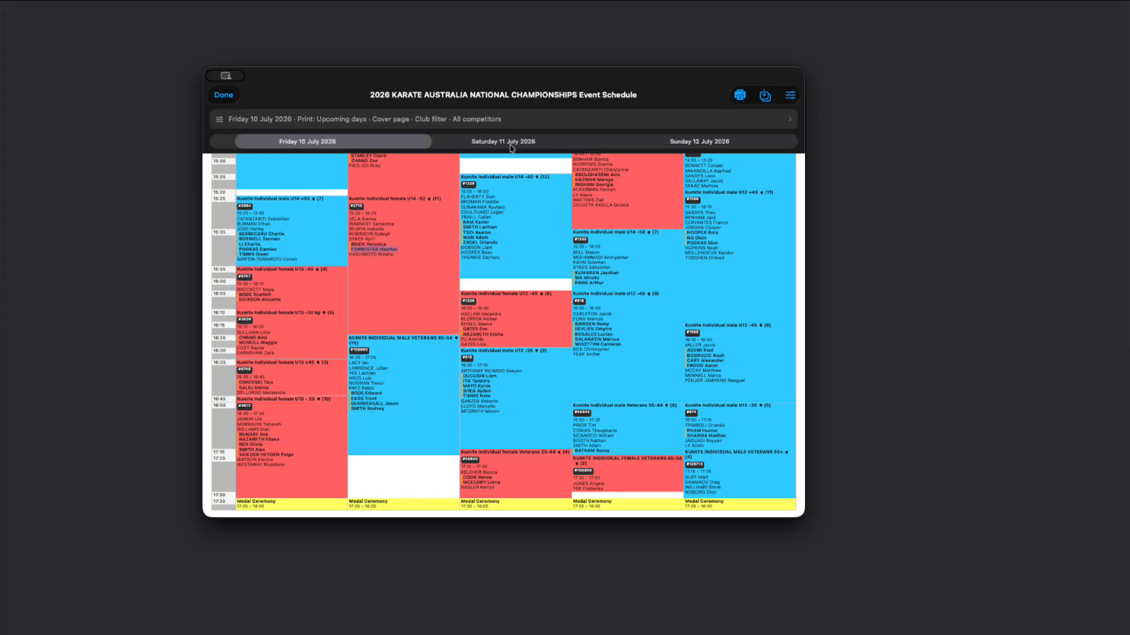
{"action": "left_click", "coordinate": [600, 147]}
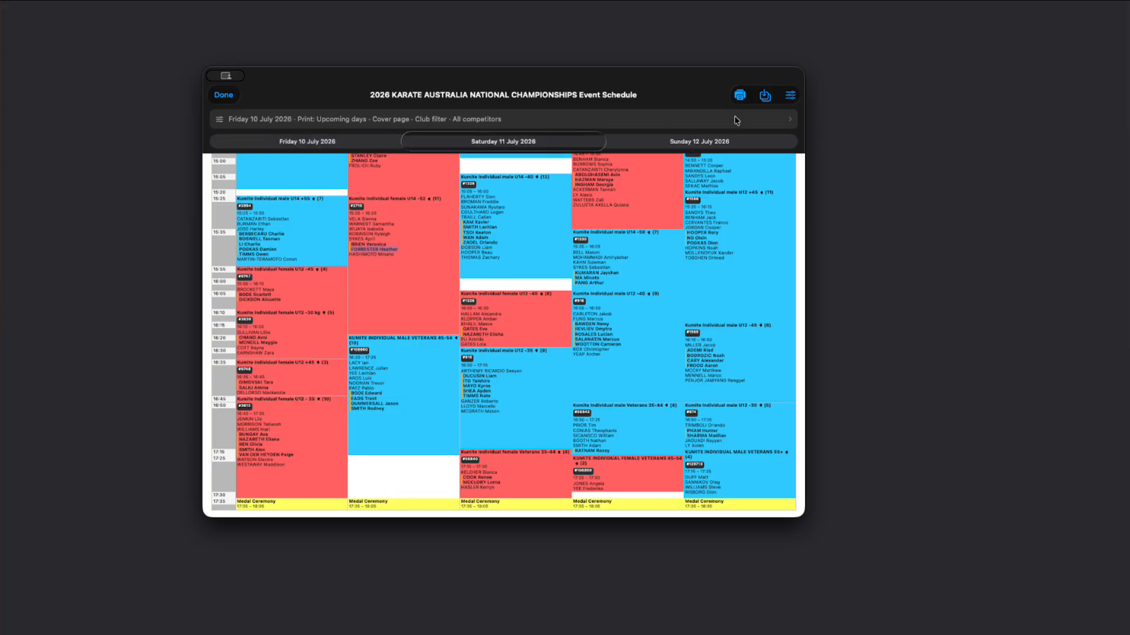
{"action": "left_click", "coordinate": [767, 97]}
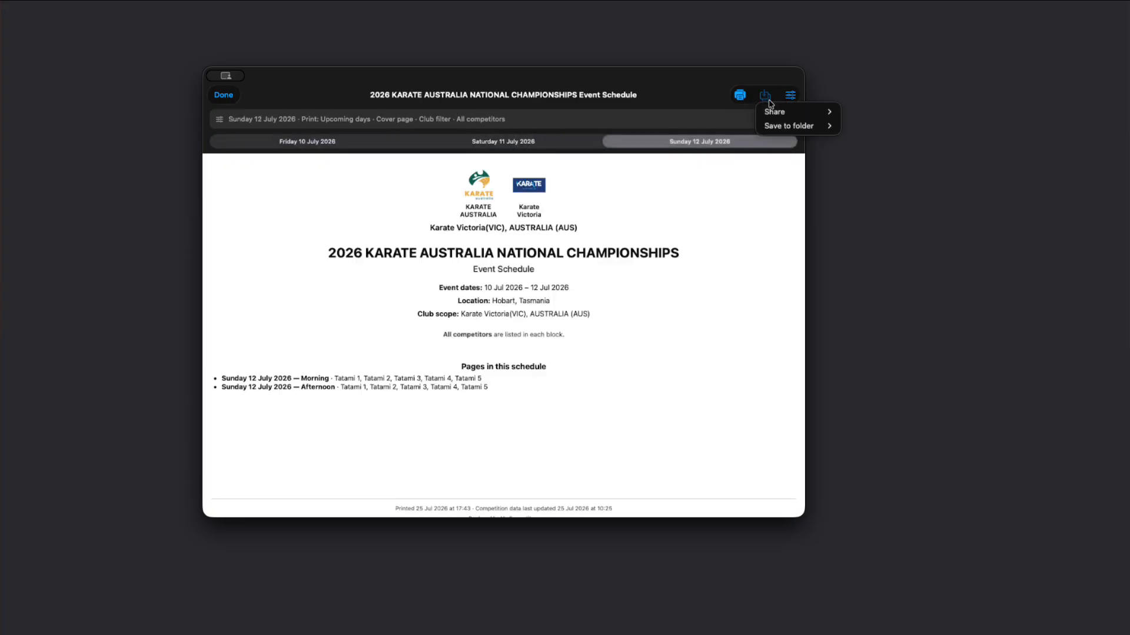
{"action": "left_click", "coordinate": [809, 103]}
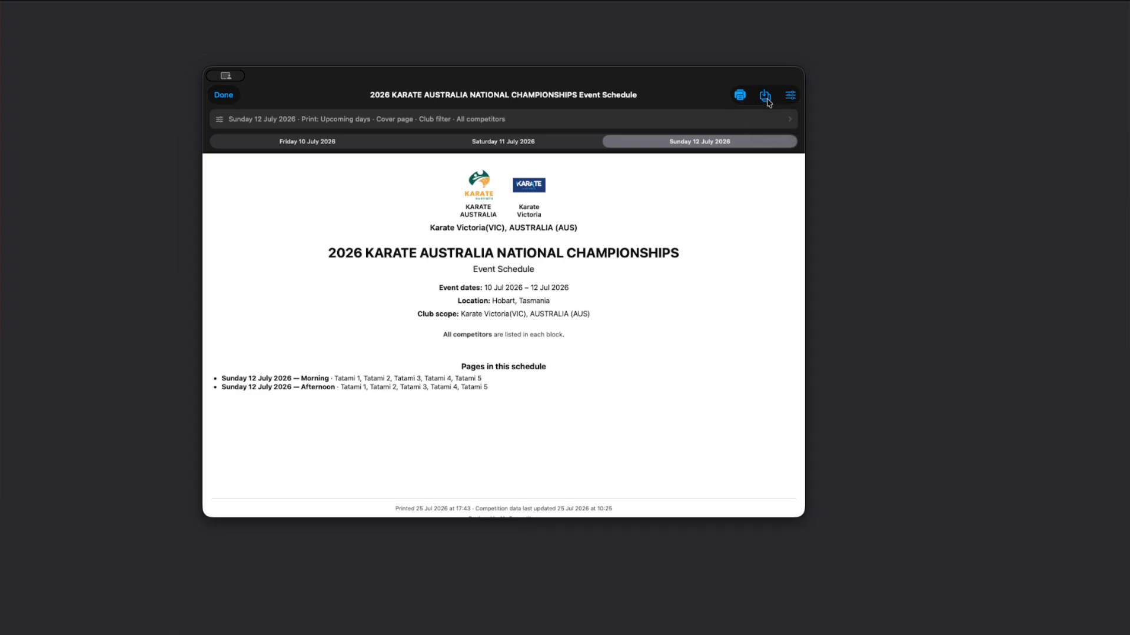
{"action": "left_click", "coordinate": [767, 100]}
{"action": "left_click", "coordinate": [781, 116]}
{"action": "scroll", "coordinate": [418, 367], "scroll_direction": "down", "scroll_amount": 3}
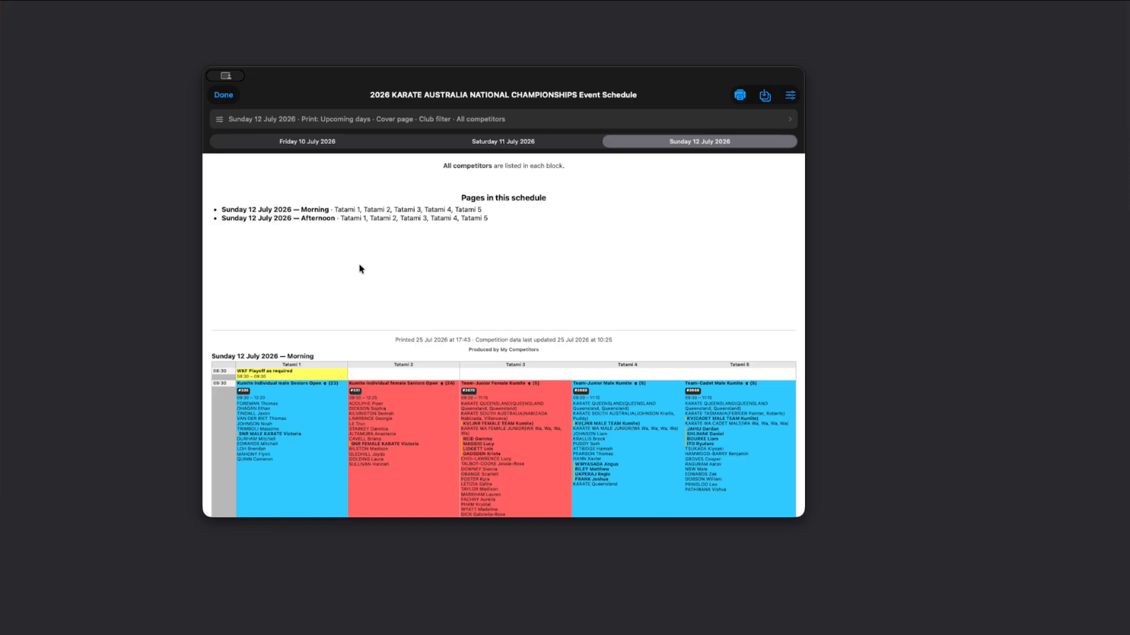
Step: Close the Event Schedule, view the scoring screen for bout P-4 of Kata Individual female U21, and return to the draw
{"action": "left_click", "coordinate": [224, 96]}
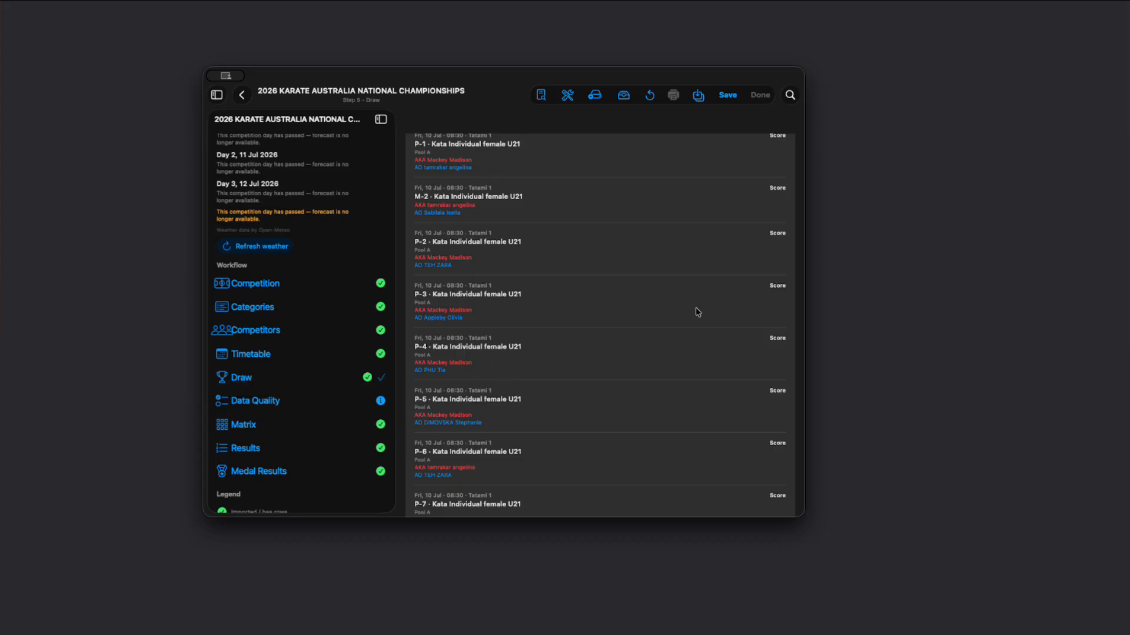
{"action": "left_click", "coordinate": [777, 340]}
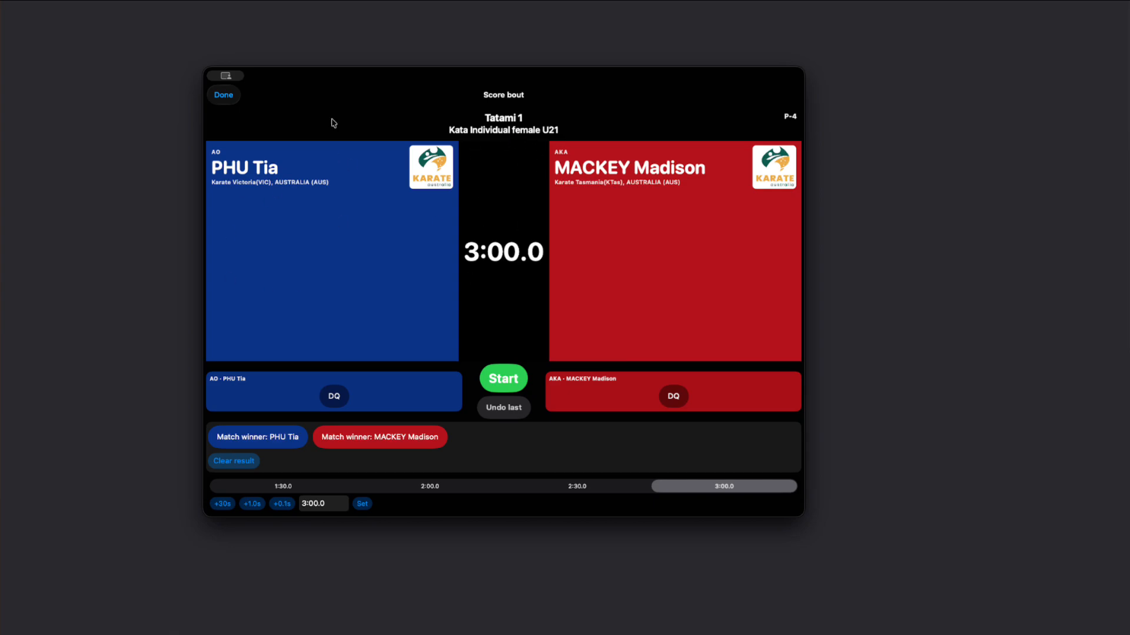
{"action": "left_click", "coordinate": [228, 95]}
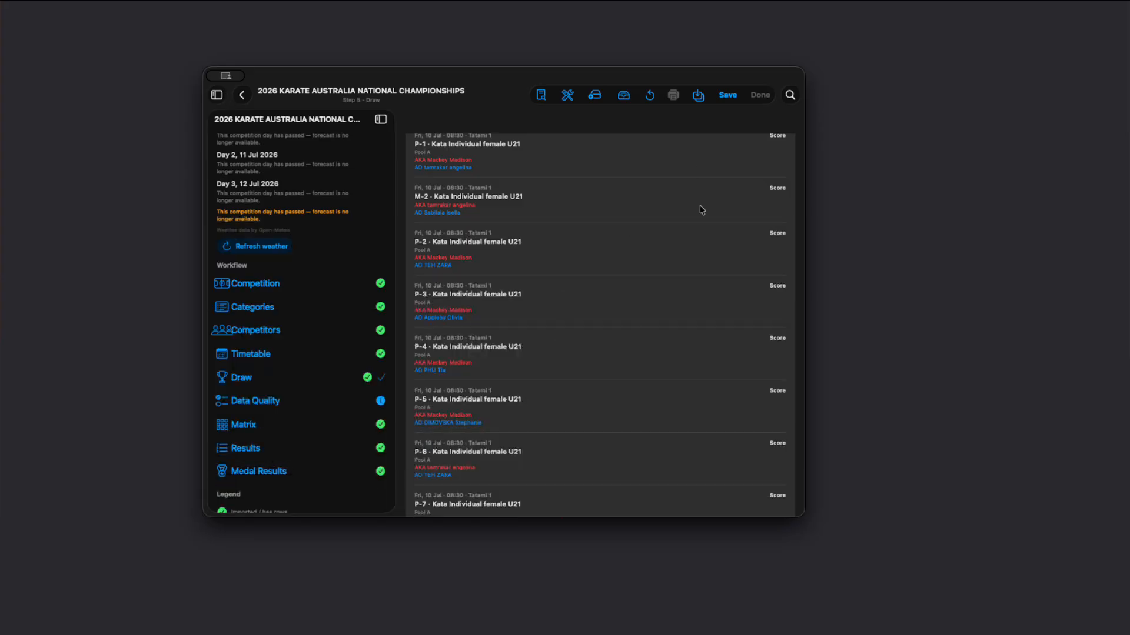
Step: Filter the run queue to Kumite and view the scoring screen for bout M-1 of Kumite Individual male U14 +55
{"action": "scroll", "coordinate": [701, 209], "scroll_direction": "up", "scroll_amount": 10}
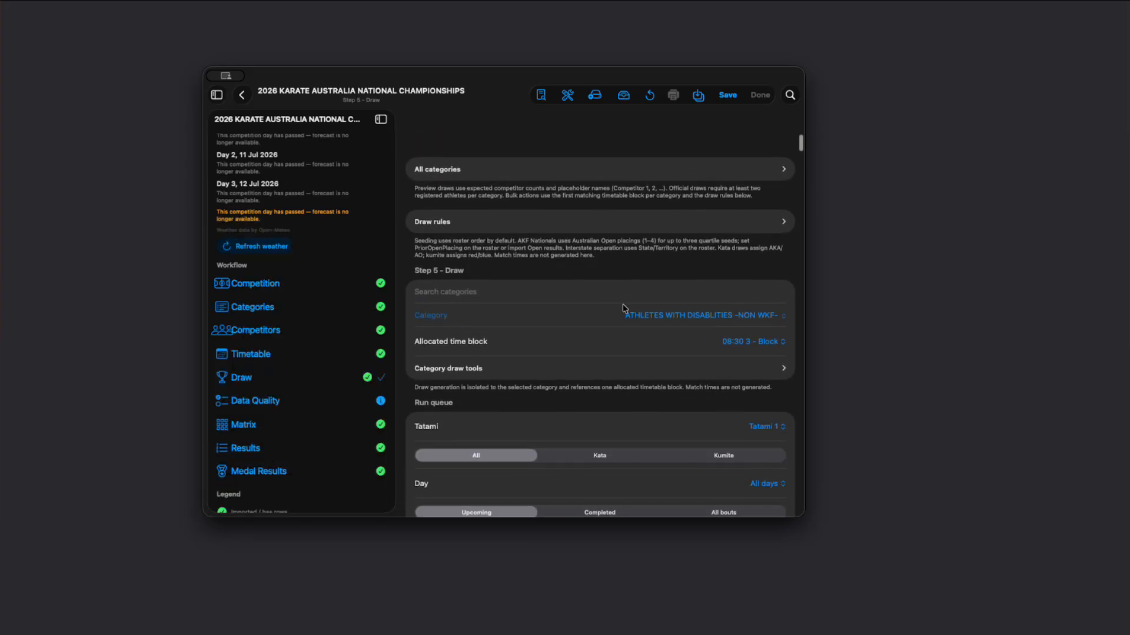
{"action": "scroll", "coordinate": [623, 309], "scroll_direction": "down", "scroll_amount": 3}
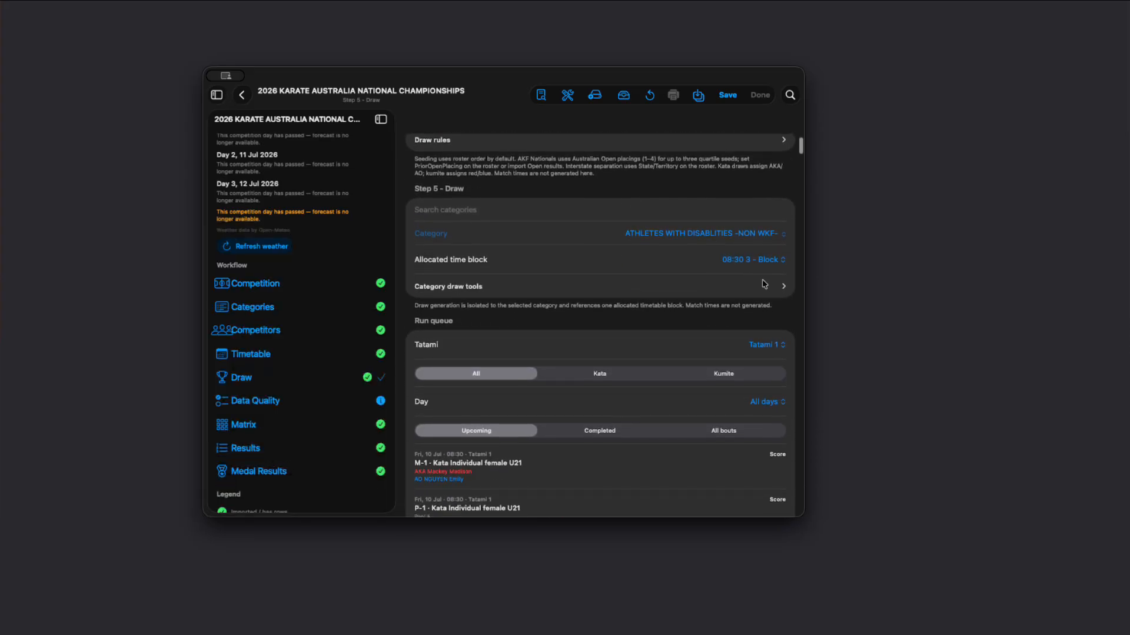
{"action": "scroll", "coordinate": [667, 321], "scroll_direction": "down", "scroll_amount": 1}
{"action": "left_click", "coordinate": [726, 352]}
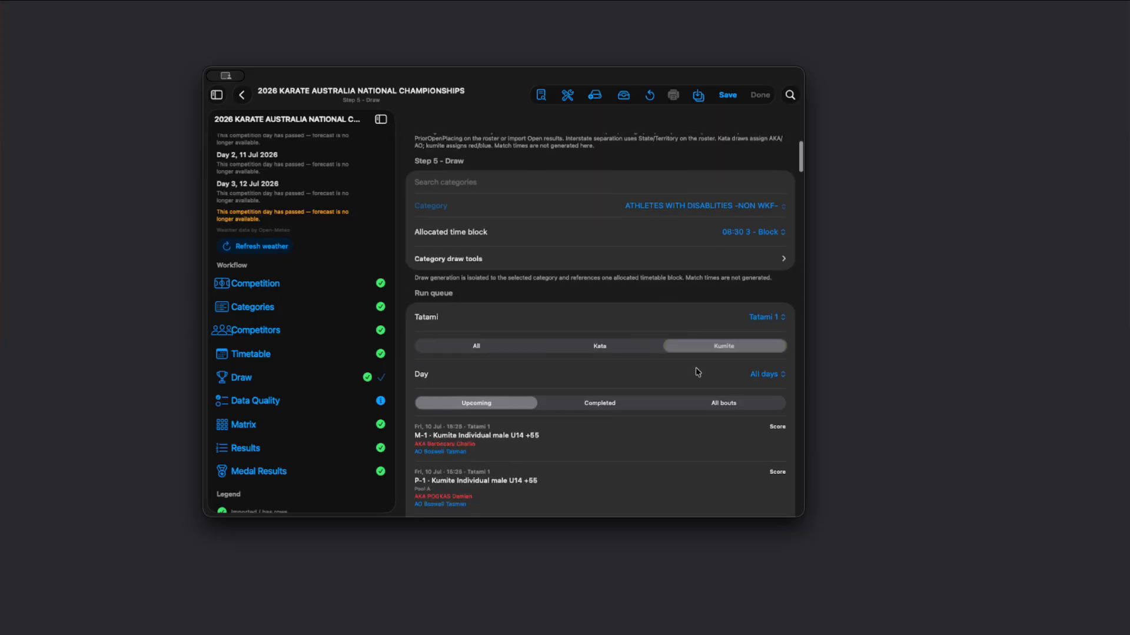
{"action": "scroll", "coordinate": [607, 459], "scroll_direction": "down", "scroll_amount": 6}
{"action": "left_click", "coordinate": [786, 198]}
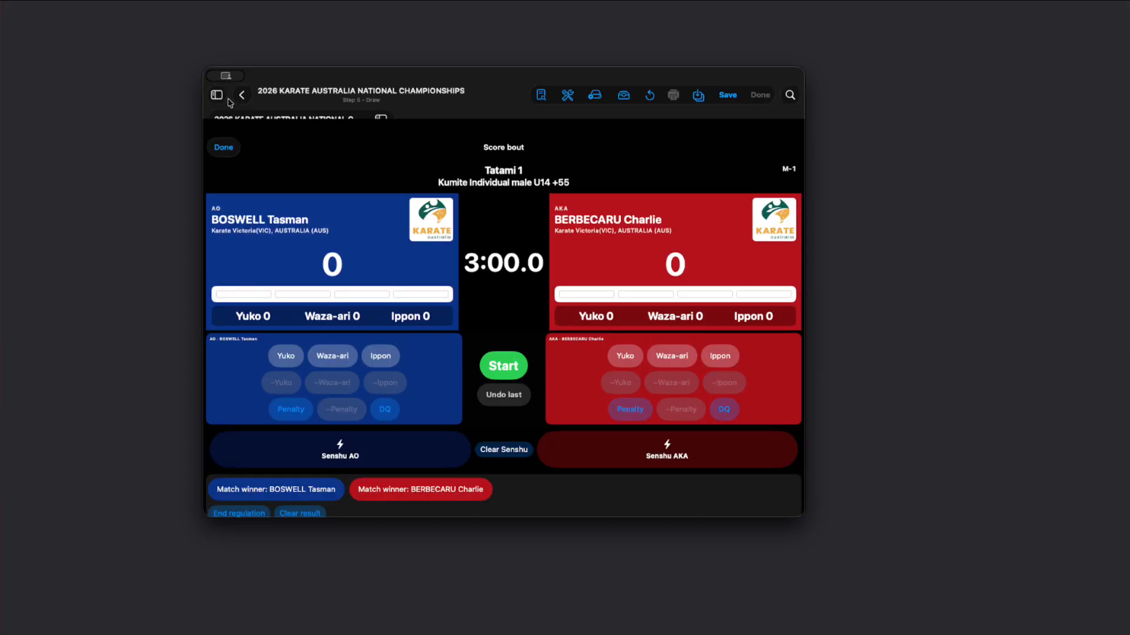
{"action": "left_click", "coordinate": [225, 96]}
Step: Review the remaining kumite bouts, the selected category's draw details and bracket tree, and show the main navigation sidebar
{"action": "scroll", "coordinate": [444, 332], "scroll_direction": "down", "scroll_amount": 1}
{"action": "scroll", "coordinate": [444, 332], "scroll_direction": "down", "scroll_amount": 20}
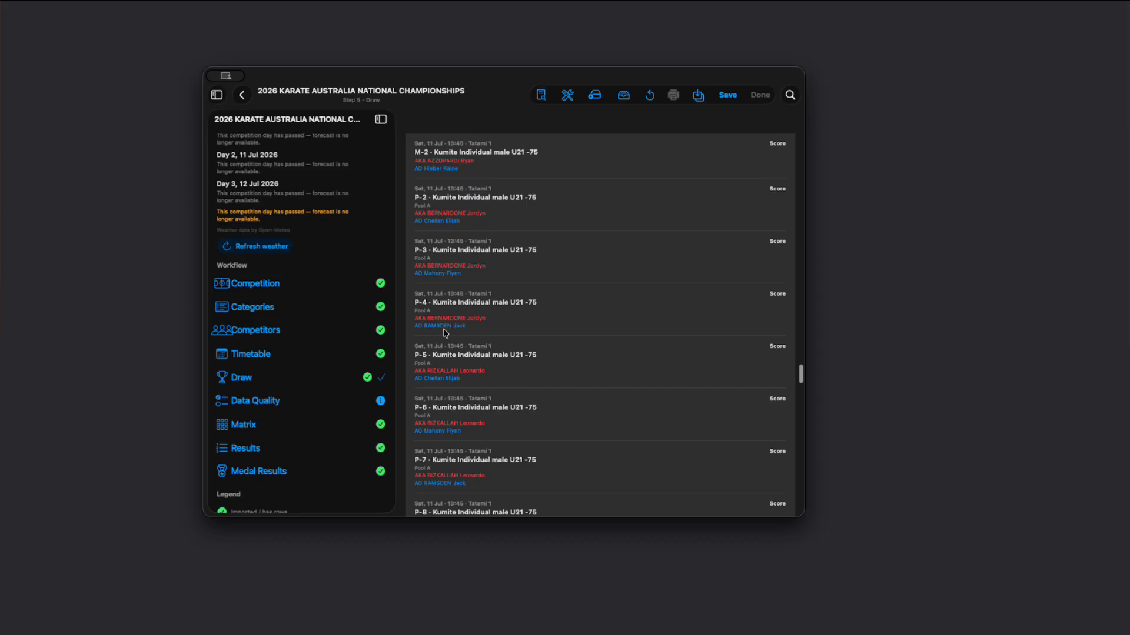
{"action": "scroll", "coordinate": [446, 333], "scroll_direction": "down", "scroll_amount": 15}
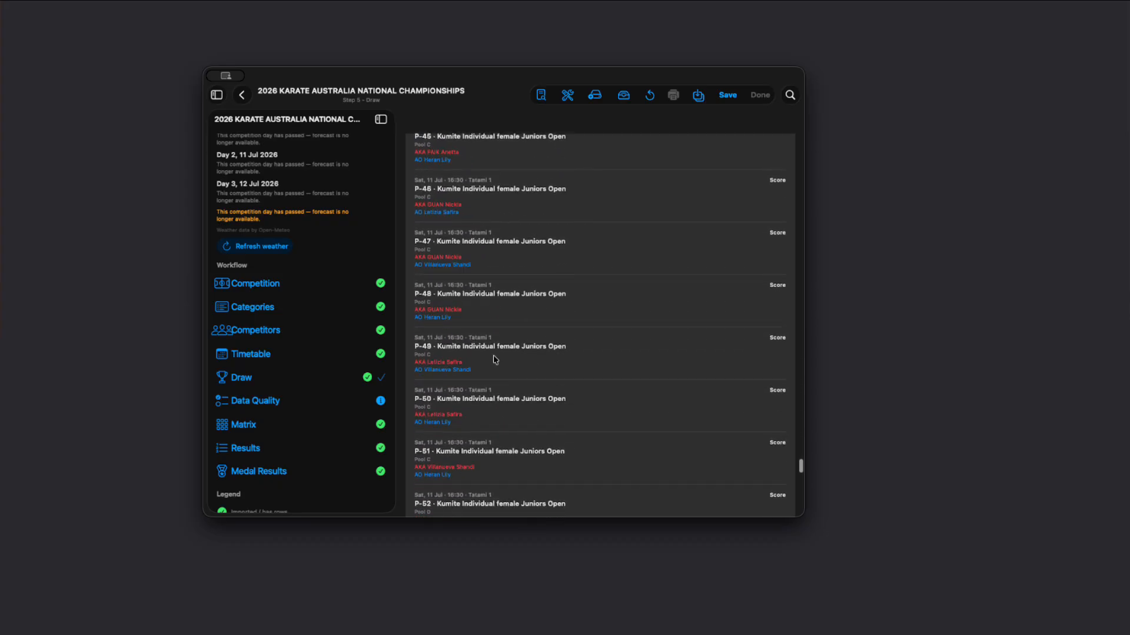
{"action": "scroll", "coordinate": [495, 360], "scroll_direction": "down", "scroll_amount": 10}
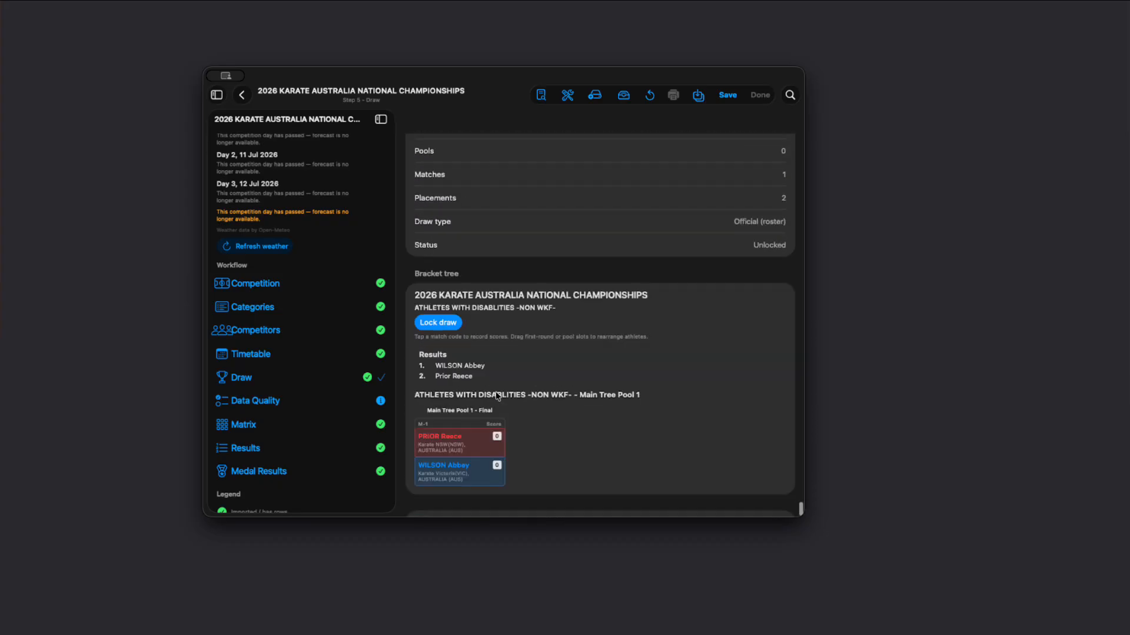
{"action": "scroll", "coordinate": [553, 376], "scroll_direction": "down", "scroll_amount": 1}
{"action": "scroll", "coordinate": [542, 328], "scroll_direction": "up", "scroll_amount": 5}
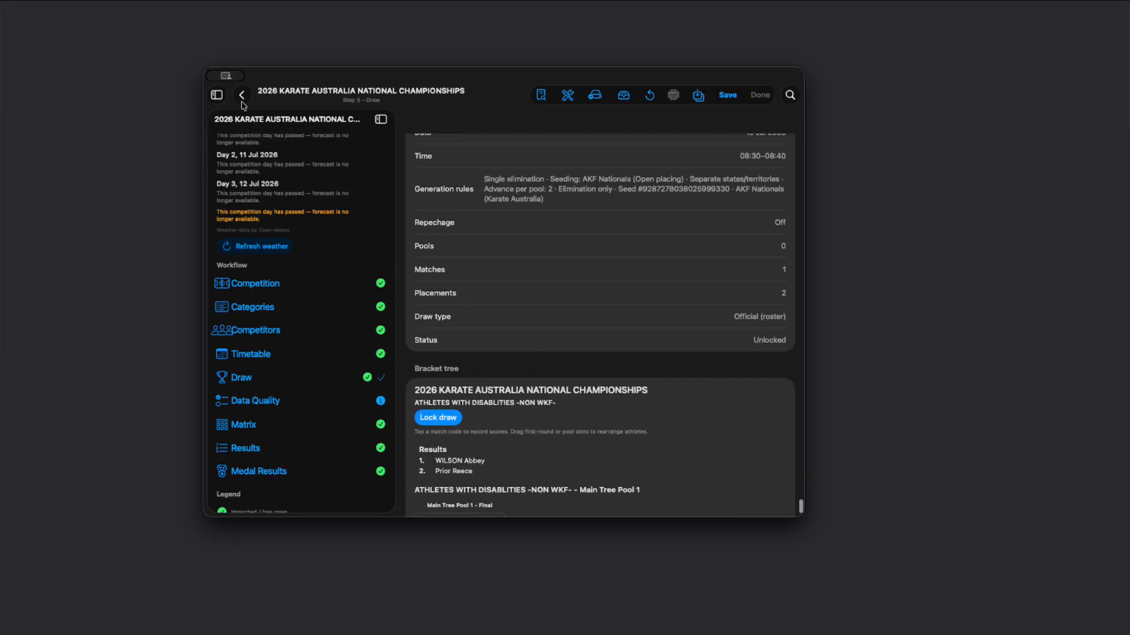
{"action": "left_click", "coordinate": [216, 94]}
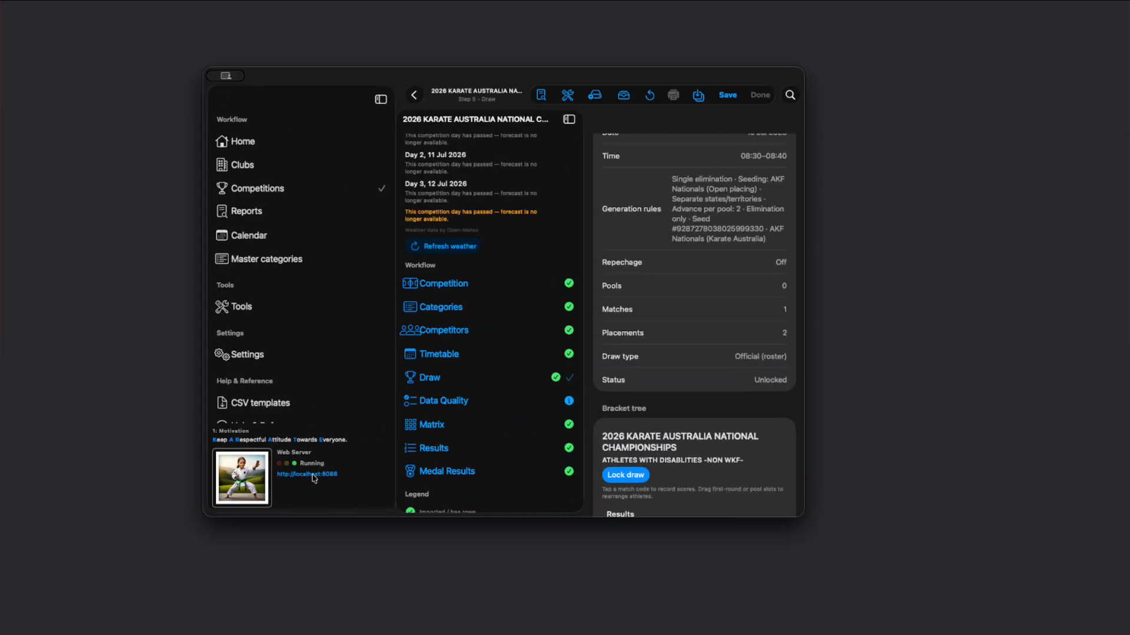